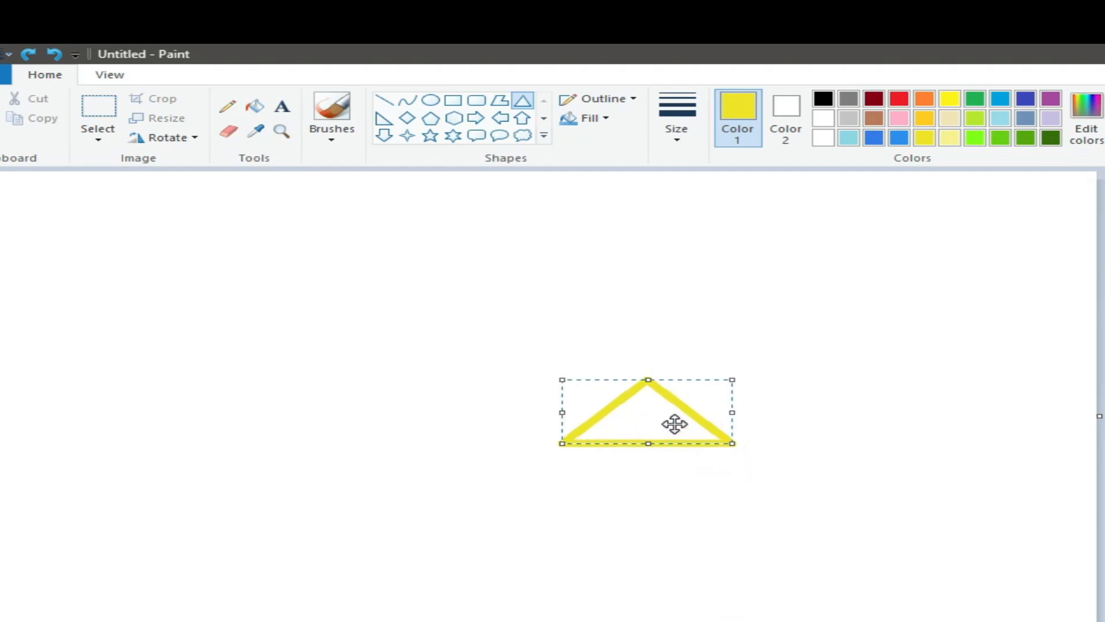
Adjust the size and position of the yellow triangle that forms the house's gable, and commit it to the canvas
{"action": "left_click_drag", "start_coordinate": [635, 433], "coordinate": [641, 441]}
{"action": "left_click_drag", "start_coordinate": [622, 418], "coordinate": [623, 406]}
{"action": "left_click_drag", "start_coordinate": [704, 426], "coordinate": [690, 425]}
{"action": "left_click", "coordinate": [575, 417]}
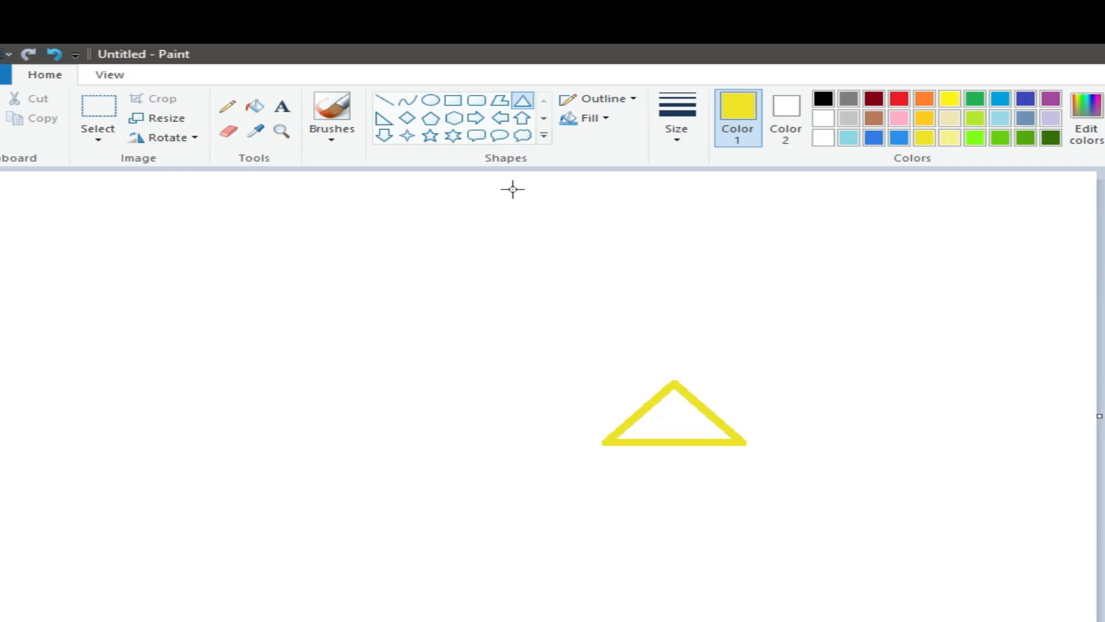
Draw a light blue front wall rectangle, and join a slanted yellow roof outline to the triangle above it
{"action": "left_click", "coordinate": [454, 102]}
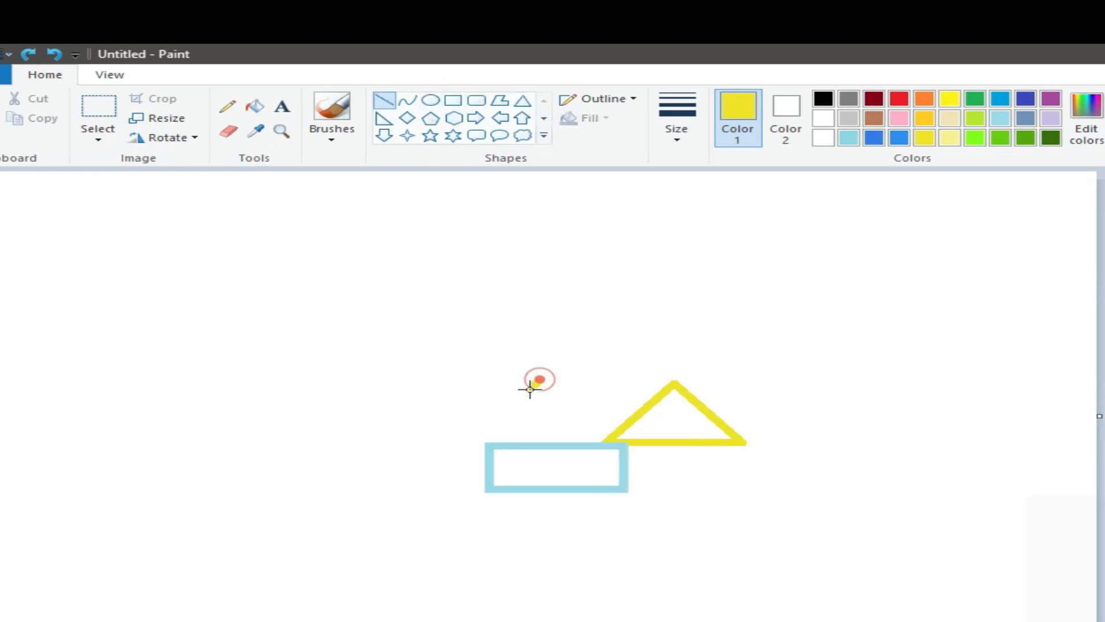
{"action": "left_click_drag", "start_coordinate": [541, 380], "coordinate": [459, 451]}
{"action": "left_click_drag", "start_coordinate": [539, 380], "coordinate": [670, 383]}
{"action": "left_click_drag", "start_coordinate": [465, 442], "coordinate": [623, 440]}
{"action": "left_click", "coordinate": [289, 202]}
Fill the slanted roof with yellow, and colour its left part pale yellow behind a scalloped pencil line
{"action": "left_click", "coordinate": [255, 106]}
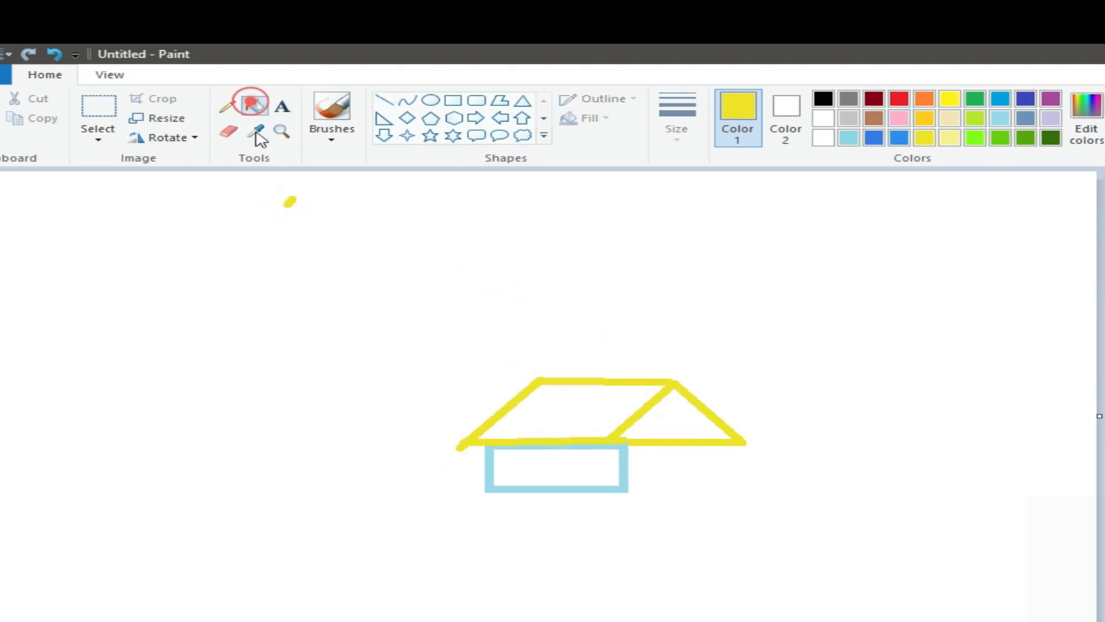
{"action": "left_click", "coordinate": [562, 415]}
{"action": "left_click", "coordinate": [228, 105]}
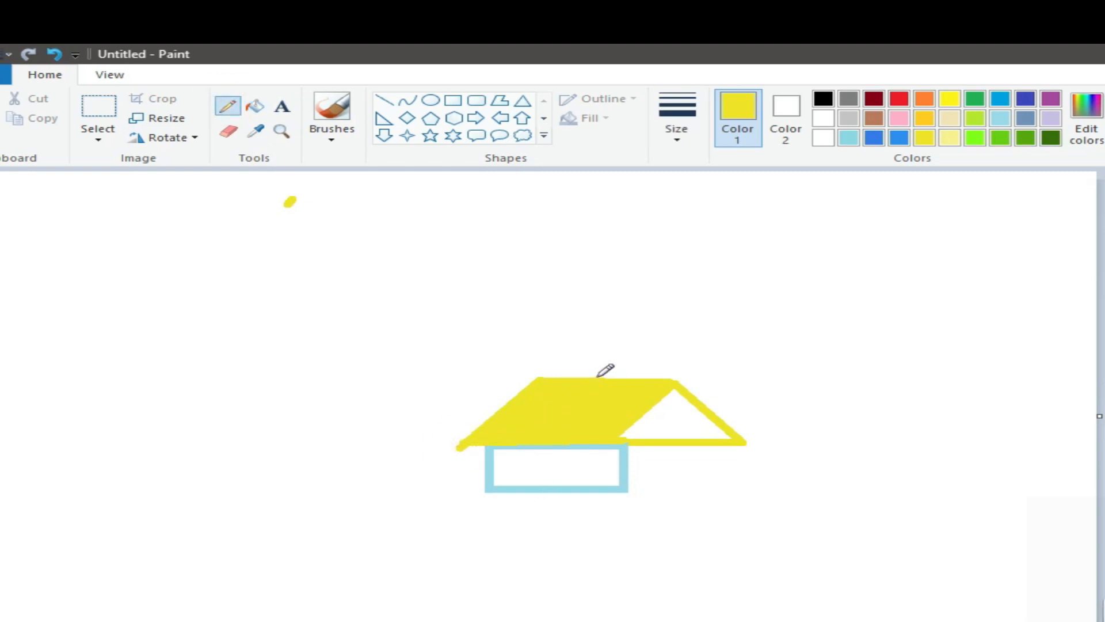
{"action": "left_click_drag", "start_coordinate": [599, 375], "coordinate": [494, 441]}
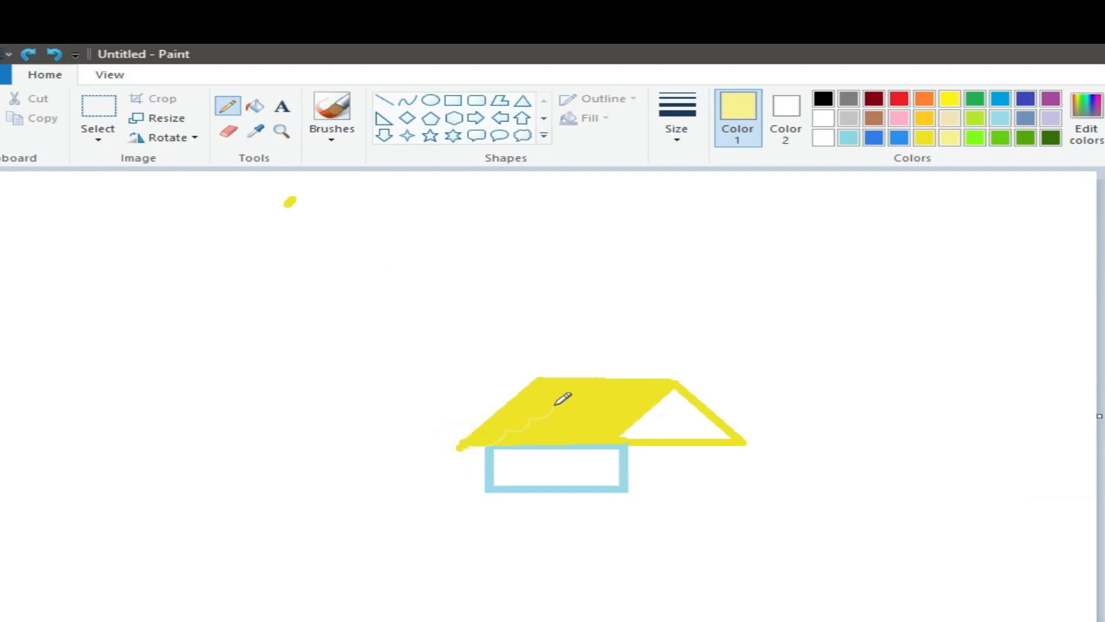
{"action": "left_click", "coordinate": [255, 105]}
{"action": "left_click", "coordinate": [540, 399]}
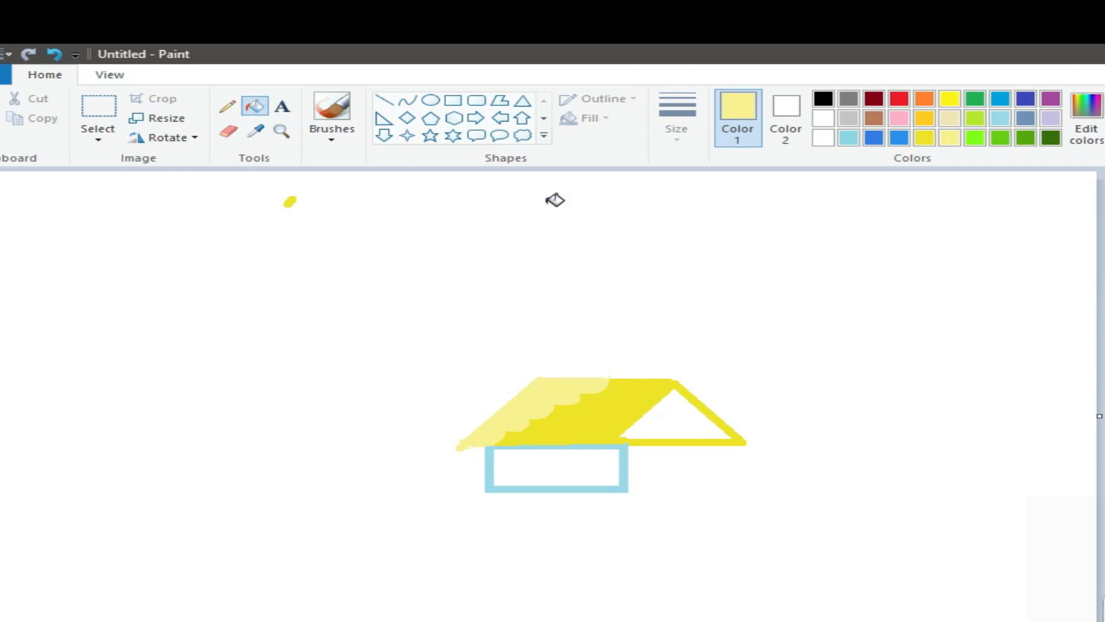
Draw a side wall rectangle under the gable and fill both its outline and interior with light blue
{"action": "left_click", "coordinate": [453, 100]}
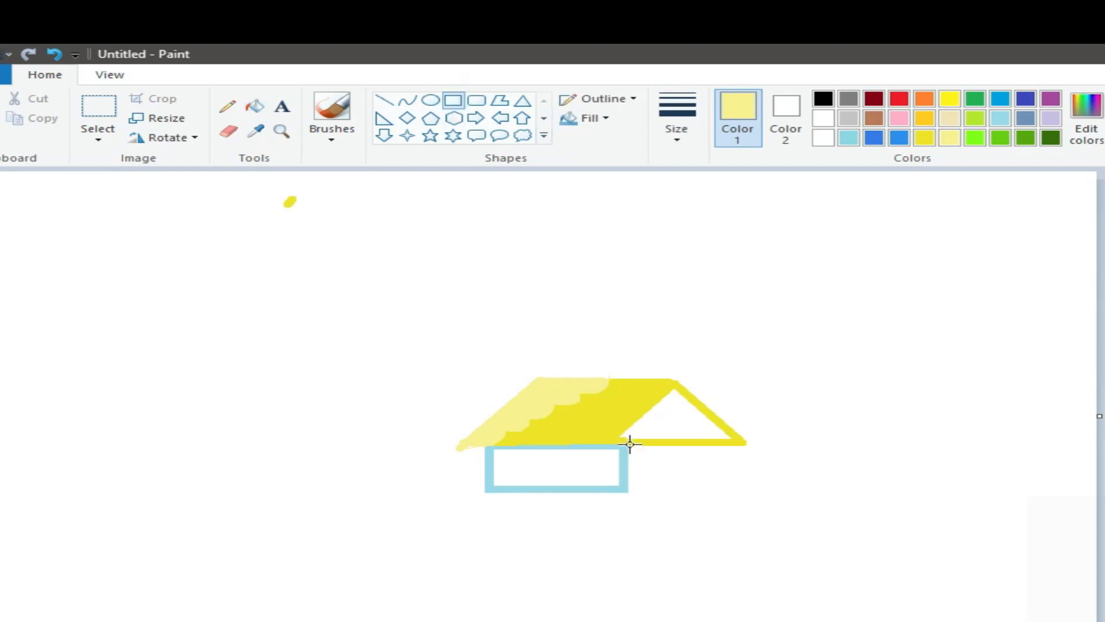
{"action": "left_click_drag", "start_coordinate": [624, 441], "coordinate": [741, 489]}
{"action": "left_click_drag", "start_coordinate": [624, 464], "coordinate": [634, 466]}
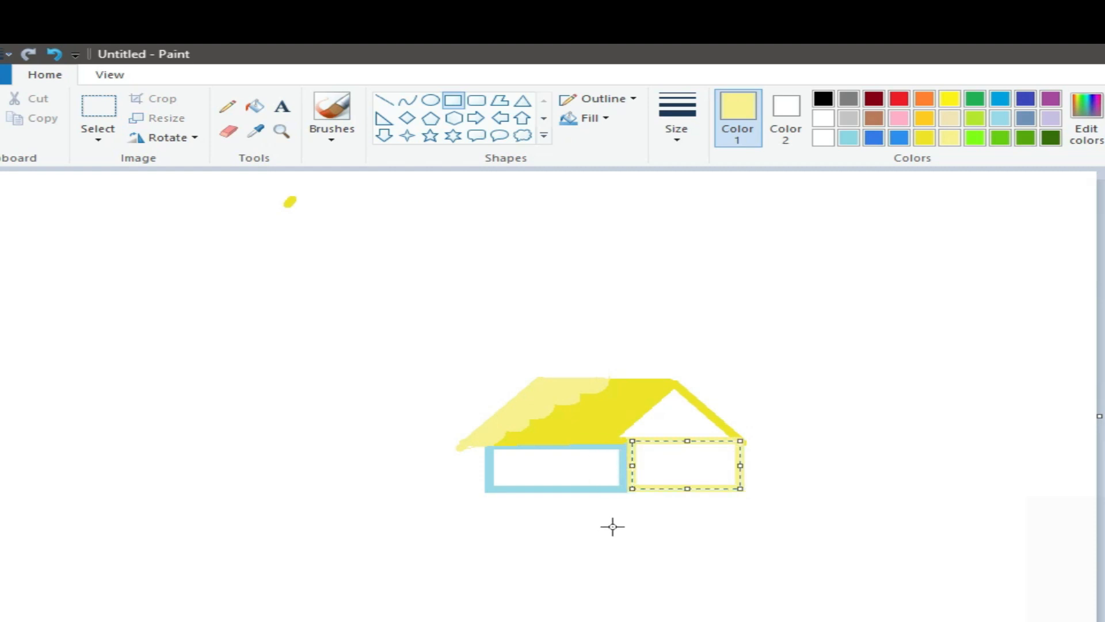
{"action": "left_click", "coordinate": [899, 137]}
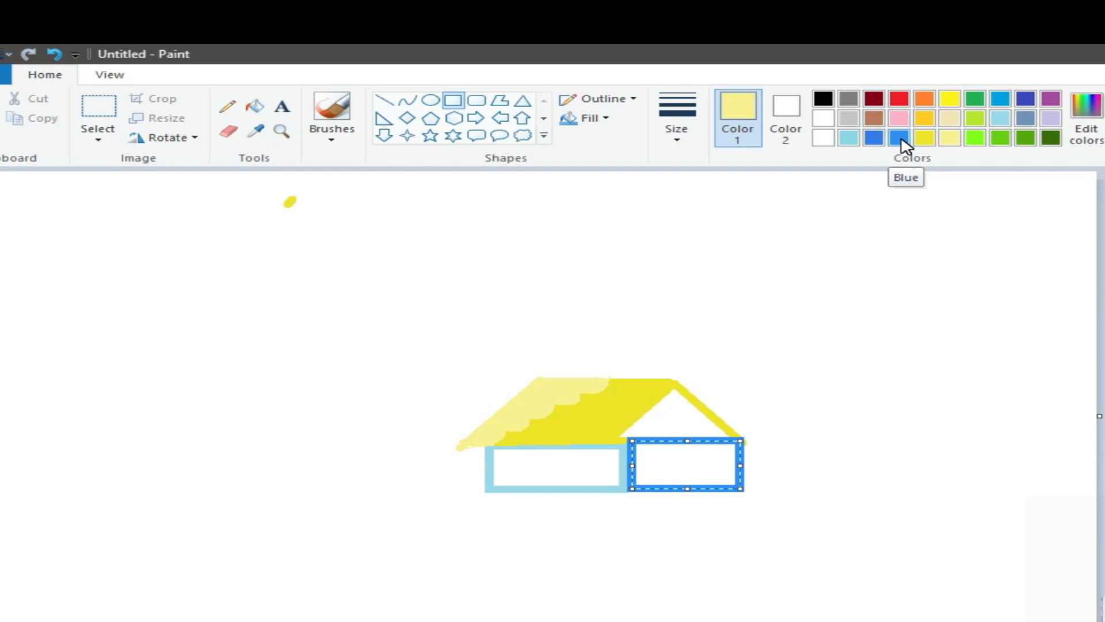
{"action": "left_click", "coordinate": [1001, 118]}
{"action": "left_click", "coordinate": [255, 106]}
{"action": "left_click", "coordinate": [666, 468]}
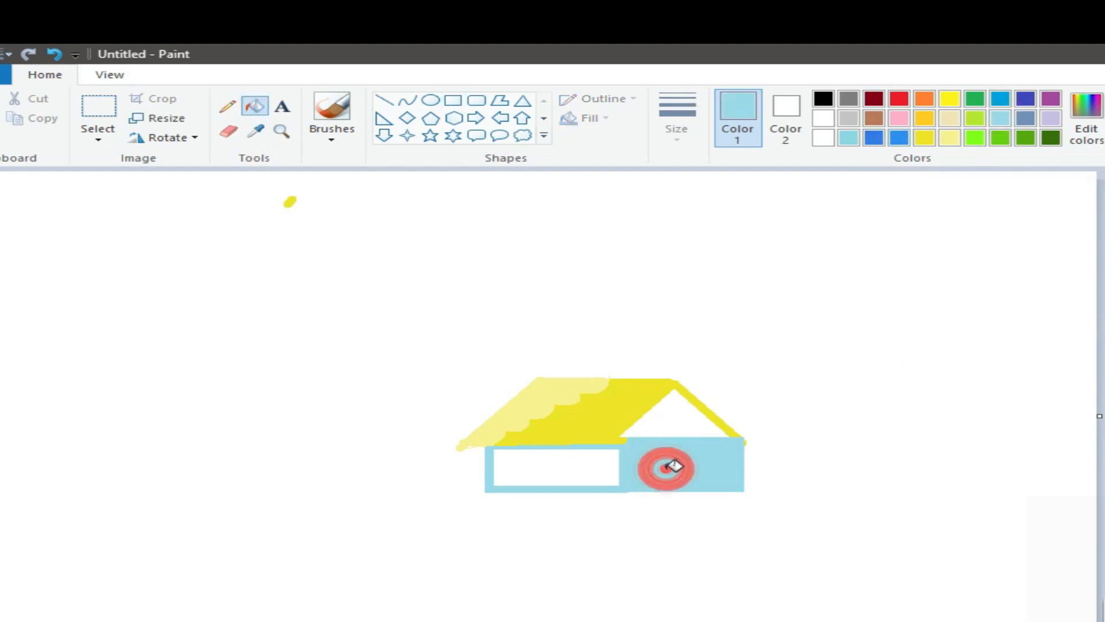
Paste a copy of the house in the canvas's upper-left area and erase the left edge of its front wall
{"action": "right_click", "coordinate": [155, 345]}
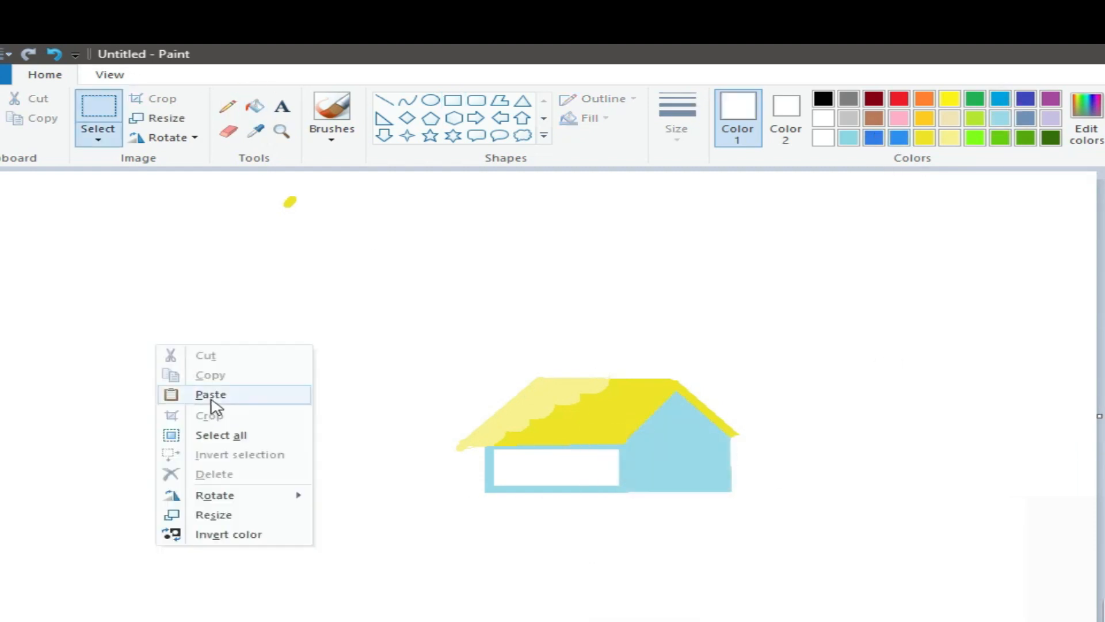
{"action": "left_click", "coordinate": [212, 402]}
{"action": "left_click_drag", "start_coordinate": [90, 247], "coordinate": [197, 288]}
{"action": "left_click", "coordinate": [538, 294]}
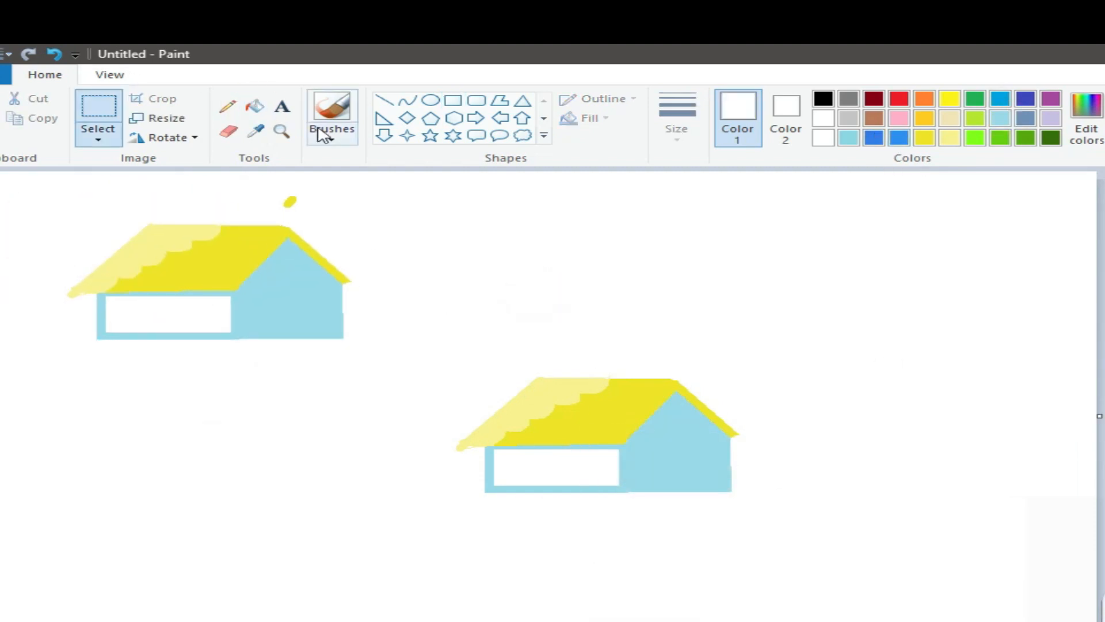
{"action": "left_click", "coordinate": [229, 132]}
{"action": "left_click_drag", "start_coordinate": [101, 299], "coordinate": [101, 338]}
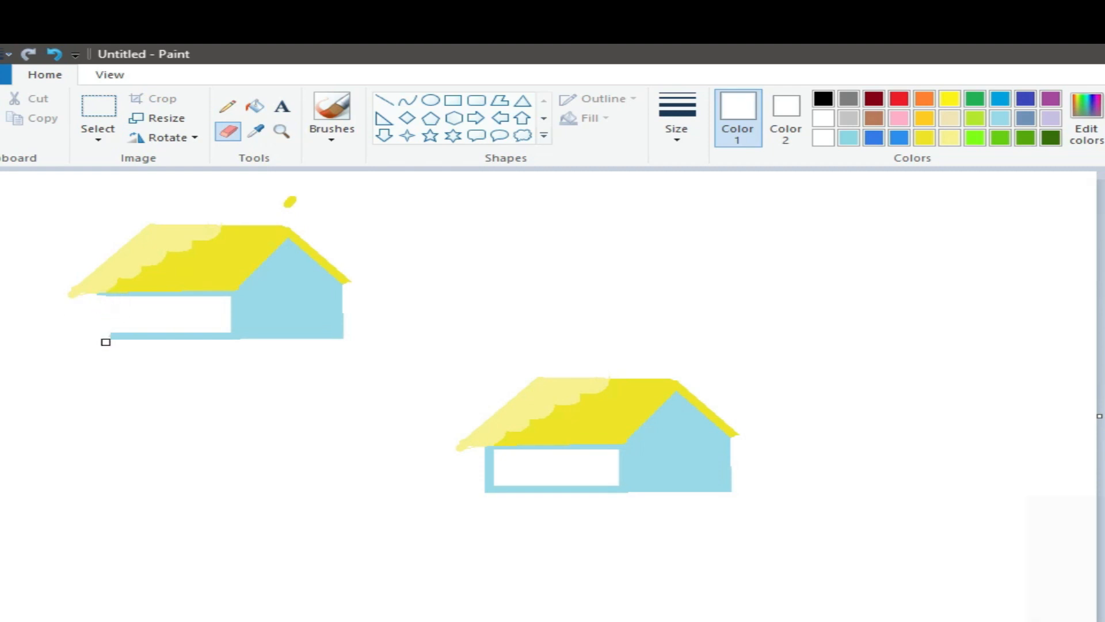
Paste a copy of the edited house overlapping the right side of the original, and enlarge it
{"action": "left_click", "coordinate": [99, 112]}
{"action": "left_click_drag", "start_coordinate": [347, 345], "coordinate": [354, 344]}
{"action": "right_click", "coordinate": [218, 283]}
{"action": "left_click", "coordinate": [264, 311]}
{"action": "right_click", "coordinate": [144, 284]}
{"action": "left_click", "coordinate": [192, 333]}
{"action": "left_click_drag", "start_coordinate": [90, 237], "coordinate": [787, 435]}
{"action": "left_click_drag", "start_coordinate": [941, 371], "coordinate": [1010, 341]}
{"action": "left_click", "coordinate": [620, 524]}
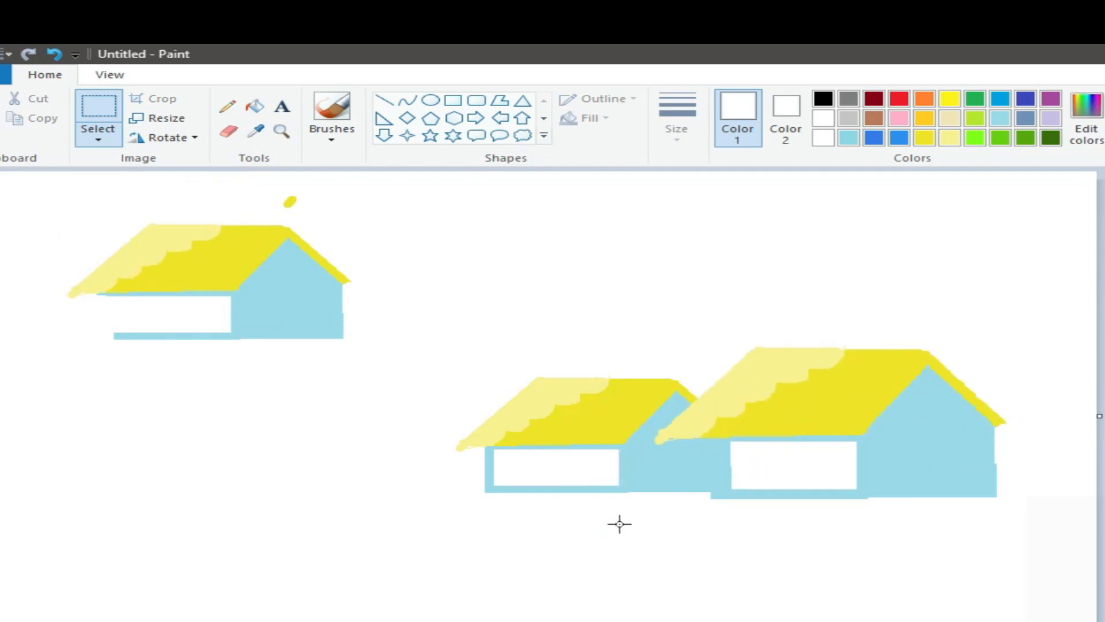
Delete the spare house copy from the canvas's upper-left area
{"action": "left_click", "coordinate": [98, 140]}
{"action": "left_click_drag", "start_coordinate": [59, 210], "coordinate": [383, 357]}
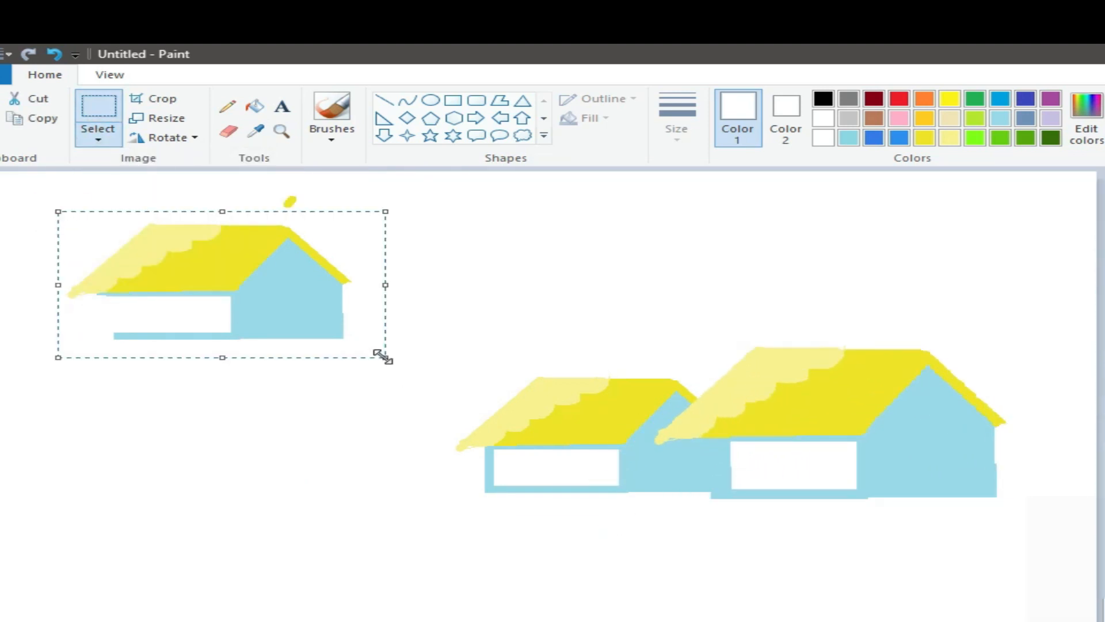
{"action": "key", "text": "Delete"}
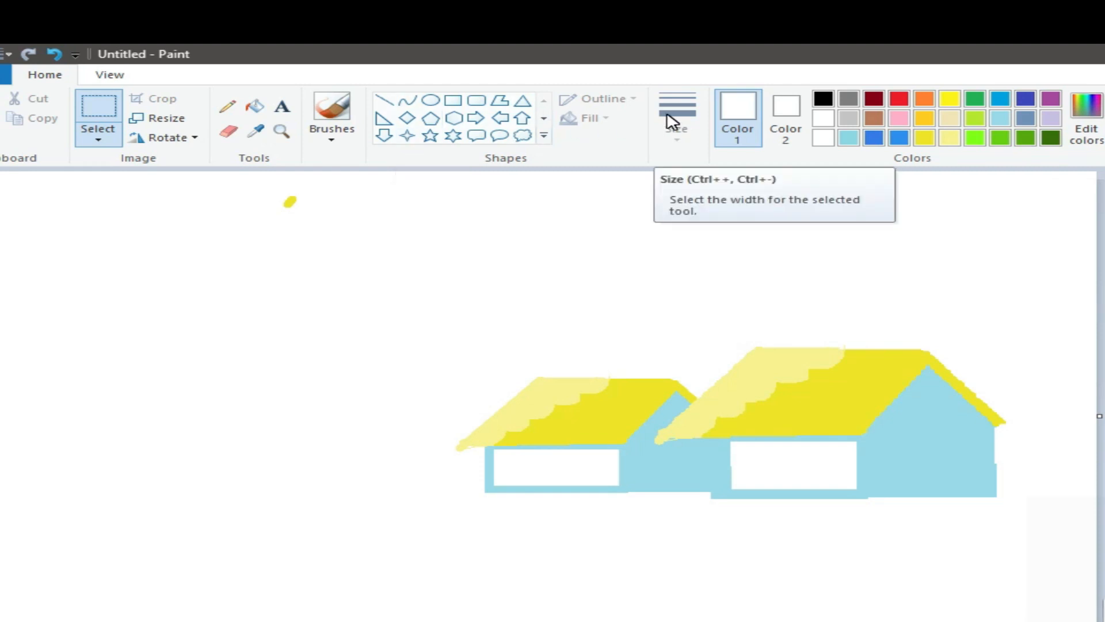
Draw a solid black door on the front wall of the smaller house
{"action": "left_click", "coordinate": [820, 102]}
{"action": "left_click_drag", "start_coordinate": [547, 464], "coordinate": [573, 492]}
{"action": "left_click", "coordinate": [789, 122]}
{"action": "left_click", "coordinate": [831, 99]}
{"action": "left_click", "coordinate": [453, 100]}
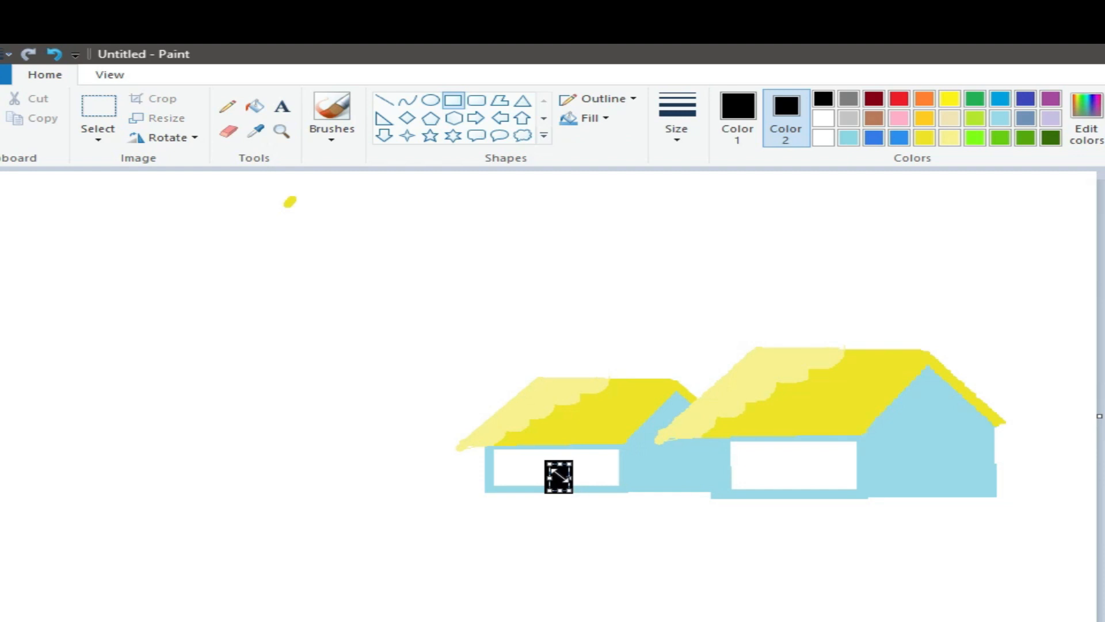
{"action": "left_click", "coordinate": [960, 526]}
Cover the larger house's front wall with a solid white rectangle and add a light blue line under its eave
{"action": "left_click", "coordinate": [824, 138]}
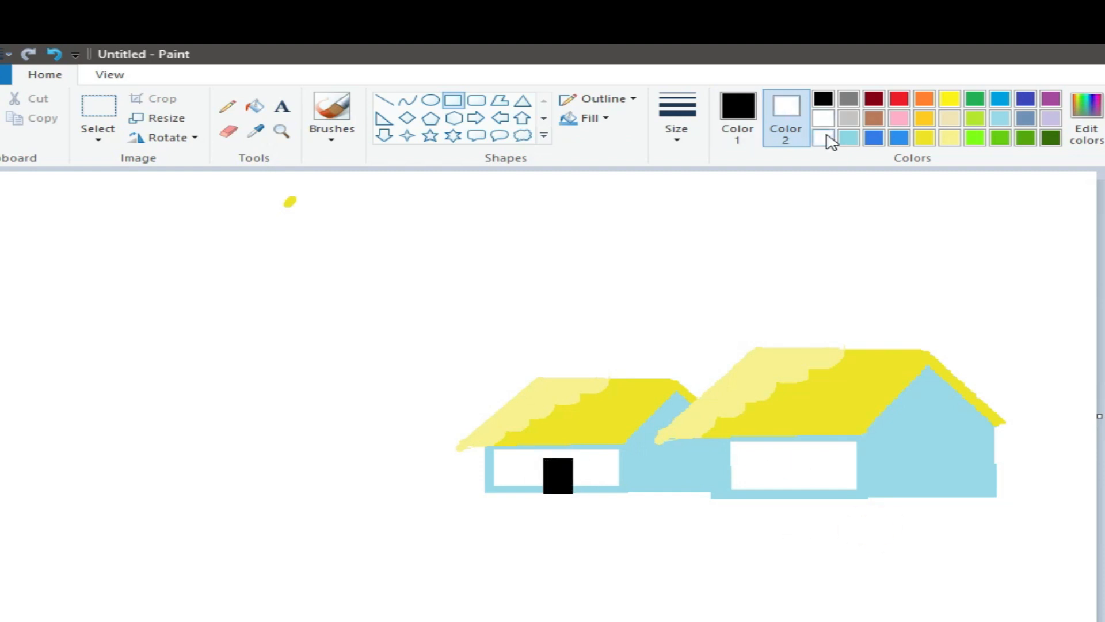
{"action": "left_click", "coordinate": [737, 112]}
{"action": "left_click", "coordinate": [824, 137]}
{"action": "mouse_move", "coordinate": [665, 441]}
{"action": "left_mouse_down"}
{"action": "mouse_move", "coordinate": [743, 449]}
{"action": "mouse_move", "coordinate": [820, 494]}
{"action": "mouse_move", "coordinate": [850, 498]}
{"action": "left_mouse_up"}
{"action": "left_click_drag", "start_coordinate": [758, 443], "coordinate": [759, 448]}
{"action": "left_click_drag", "start_coordinate": [666, 472], "coordinate": [677, 473]}
{"action": "left_click", "coordinate": [811, 543]}
{"action": "left_click", "coordinate": [385, 101]}
{"action": "left_click", "coordinate": [853, 143]}
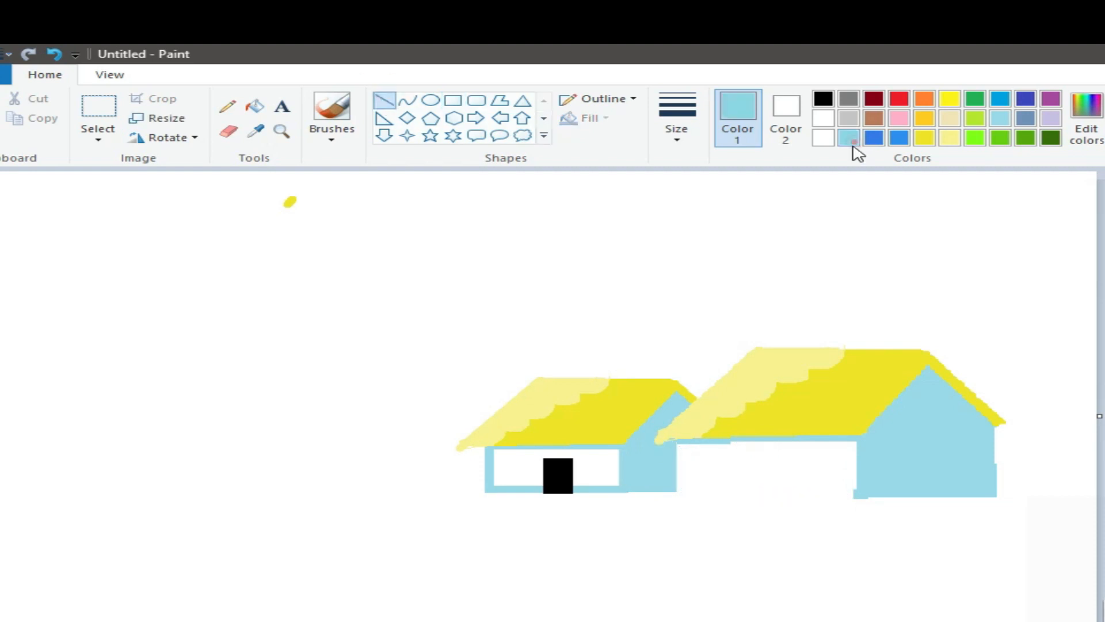
Draw a black rectangular door on the larger house's front wall and fill it with black
{"action": "left_click", "coordinate": [453, 100]}
{"action": "left_click", "coordinate": [823, 99]}
{"action": "mouse_move", "coordinate": [750, 464]}
{"action": "left_mouse_down"}
{"action": "mouse_move", "coordinate": [782, 504]}
{"action": "mouse_move", "coordinate": [777, 482]}
{"action": "mouse_move", "coordinate": [751, 483]}
{"action": "left_mouse_up"}
{"action": "left_click_drag", "start_coordinate": [775, 503], "coordinate": [775, 511]}
{"action": "left_click_drag", "start_coordinate": [791, 482], "coordinate": [782, 476]}
{"action": "left_click", "coordinate": [606, 99]}
{"action": "left_click", "coordinate": [644, 142]}
{"action": "left_click", "coordinate": [661, 407]}
{"action": "left_click", "coordinate": [255, 107]}
{"action": "left_click", "coordinate": [768, 486]}
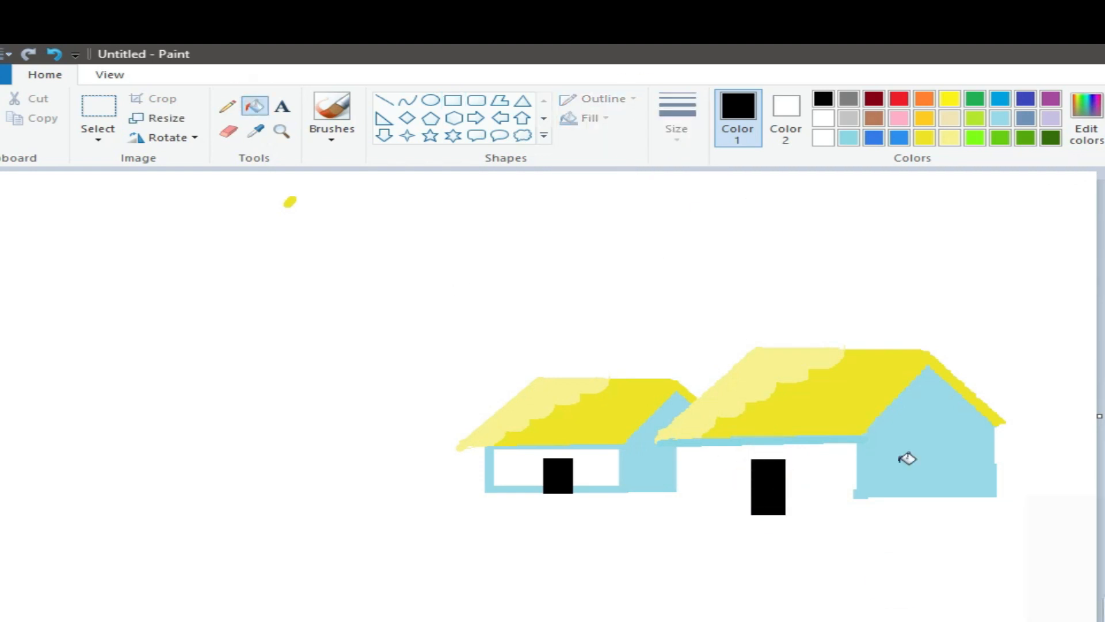
Draw black-outlined rectangular windows on the side walls of both houses
{"action": "left_click", "coordinate": [453, 100]}
{"action": "left_click_drag", "start_coordinate": [658, 457], "coordinate": [671, 462]}
{"action": "left_click_drag", "start_coordinate": [913, 426], "coordinate": [960, 448]}
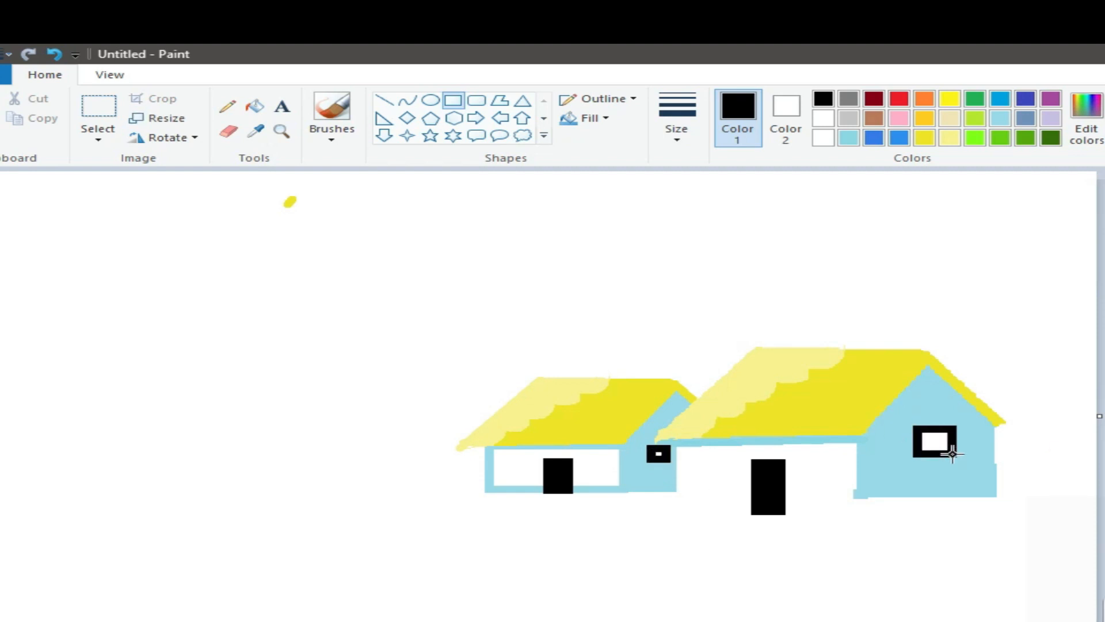
{"action": "left_click", "coordinate": [844, 172]}
Draw a wavy lime green ground line across the full canvas width at the base of the houses
{"action": "left_click", "coordinate": [976, 138]}
{"action": "left_click", "coordinate": [407, 100]}
{"action": "left_click_drag", "start_coordinate": [858, 499], "coordinate": [1097, 499]}
{"action": "left_click_drag", "start_coordinate": [988, 498], "coordinate": [989, 486]}
{"action": "left_click_drag", "start_coordinate": [857, 499], "coordinate": [339, 494]}
{"action": "left_click_drag", "start_coordinate": [396, 493], "coordinate": [146, 488]}
{"action": "left_click", "coordinate": [403, 100]}
{"action": "left_click_drag", "start_coordinate": [232, 496], "coordinate": [231, 475]}
{"action": "left_click", "coordinate": [402, 102]}
{"action": "left_click_drag", "start_coordinate": [146, 490], "coordinate": [2, 480]}
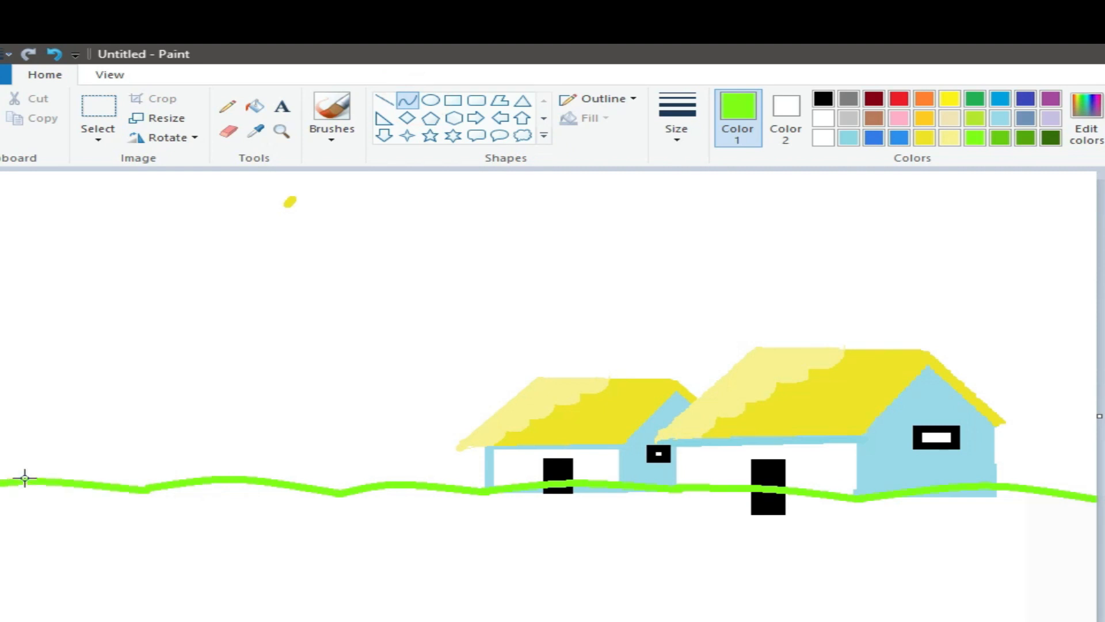
Draw three lime green curves sweeping from the ground line down to the lower left to divide the hills
{"action": "left_click", "coordinate": [430, 100]}
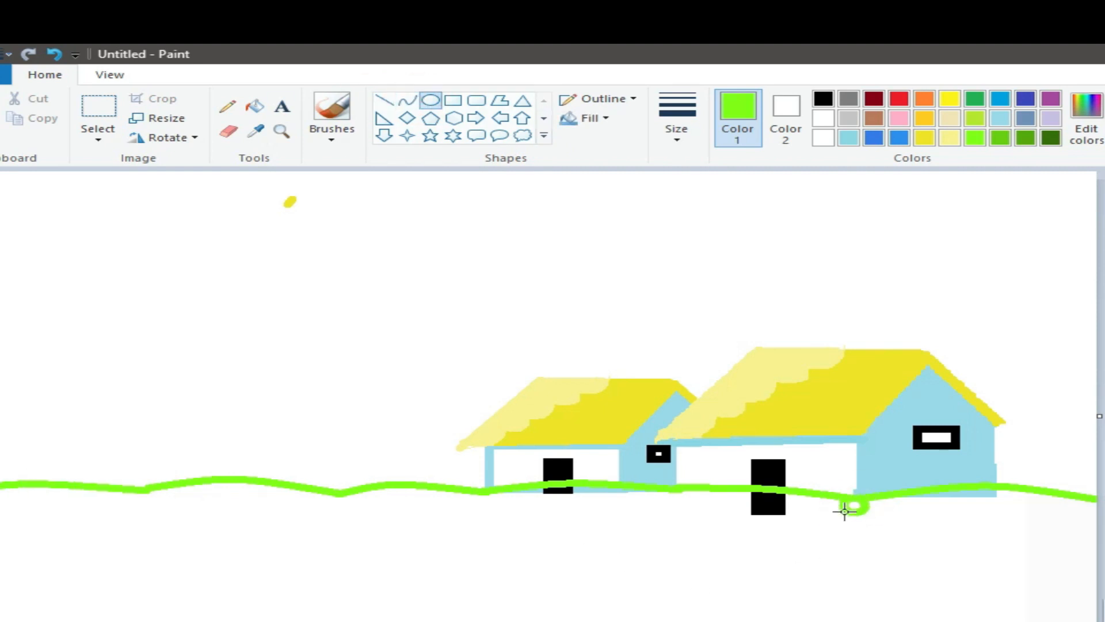
{"action": "key", "text": "ctrl+z"}
{"action": "left_click", "coordinate": [407, 101]}
{"action": "mouse_move", "coordinate": [862, 500]}
{"action": "left_mouse_down"}
{"action": "mouse_move", "coordinate": [691, 621]}
{"action": "mouse_move", "coordinate": [654, 621]}
{"action": "left_mouse_up"}
{"action": "mouse_move", "coordinate": [714, 594]}
{"action": "left_mouse_down"}
{"action": "mouse_move", "coordinate": [700, 581]}
{"action": "mouse_move", "coordinate": [708, 546]}
{"action": "left_mouse_up"}
{"action": "left_click", "coordinate": [708, 546]}
{"action": "left_click_drag", "start_coordinate": [677, 487], "coordinate": [397, 621]}
{"action": "left_click_drag", "start_coordinate": [475, 578], "coordinate": [467, 552]}
{"action": "left_click", "coordinate": [467, 551]}
{"action": "mouse_move", "coordinate": [353, 489]}
{"action": "left_mouse_down"}
{"action": "mouse_move", "coordinate": [308, 531]}
{"action": "mouse_move", "coordinate": [81, 621]}
{"action": "left_mouse_up"}
{"action": "left_click_drag", "start_coordinate": [164, 586], "coordinate": [154, 565]}
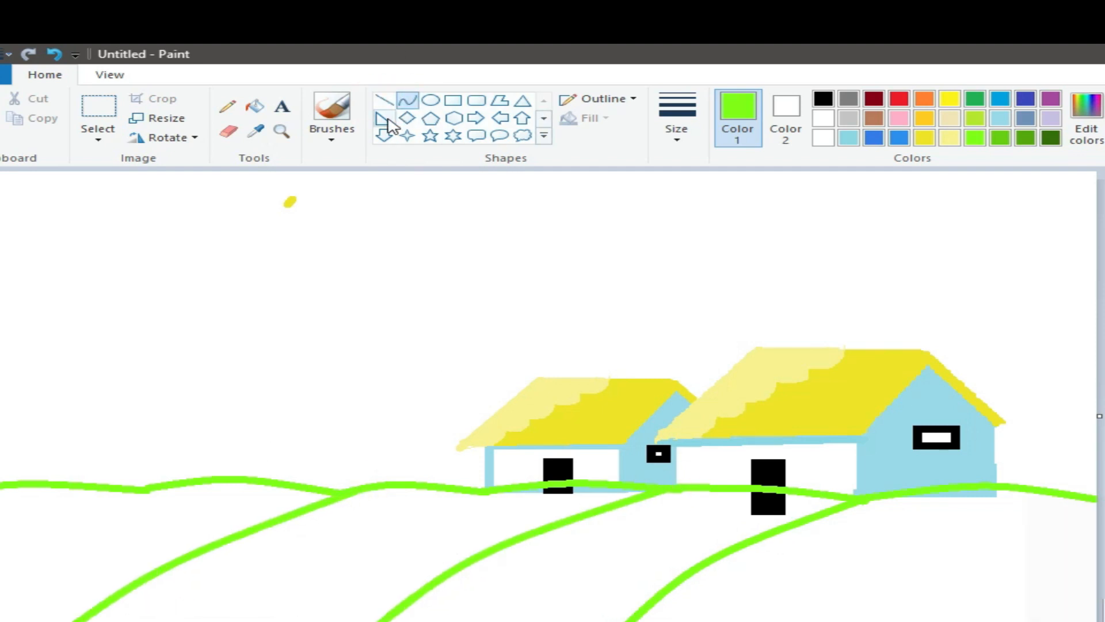
Draw medium green curves beneath the lime green edges of the right and middle hills
{"action": "left_click", "coordinate": [1001, 137]}
{"action": "left_click_drag", "start_coordinate": [1093, 510], "coordinate": [841, 531]}
{"action": "left_click_drag", "start_coordinate": [931, 523], "coordinate": [931, 509]}
{"action": "left_click_drag", "start_coordinate": [844, 535], "coordinate": [704, 601]}
{"action": "left_click_drag", "start_coordinate": [769, 572], "coordinate": [766, 556]}
{"action": "mouse_move", "coordinate": [705, 488]}
{"action": "left_mouse_down"}
{"action": "mouse_move", "coordinate": [612, 492]}
{"action": "mouse_move", "coordinate": [407, 617]}
{"action": "mouse_move", "coordinate": [506, 557]}
{"action": "mouse_move", "coordinate": [764, 501]}
{"action": "mouse_move", "coordinate": [847, 501]}
{"action": "mouse_move", "coordinate": [473, 621]}
{"action": "left_mouse_up"}
{"action": "key", "text": "ctrl+z"}
{"action": "mouse_move", "coordinate": [610, 567]}
{"action": "left_mouse_down"}
{"action": "mouse_move", "coordinate": [632, 509]}
{"action": "mouse_move", "coordinate": [168, 621]}
{"action": "left_mouse_up"}
{"action": "mouse_move", "coordinate": [326, 570]}
{"action": "left_mouse_down"}
{"action": "mouse_move", "coordinate": [323, 516]}
{"action": "mouse_move", "coordinate": [345, 506]}
{"action": "left_mouse_up"}
Draw a medium green curve across the leftmost hill down to the canvas's left edge
{"action": "left_click", "coordinate": [400, 99]}
{"action": "left_click_drag", "start_coordinate": [156, 488], "coordinate": [1, 605]}
{"action": "left_click_drag", "start_coordinate": [24, 603], "coordinate": [7, 568]}
{"action": "key", "text": "ctrl+z"}
{"action": "mouse_move", "coordinate": [322, 506]}
{"action": "left_mouse_down"}
{"action": "mouse_move", "coordinate": [1, 598]}
{"action": "mouse_move", "coordinate": [77, 513]}
{"action": "left_mouse_up"}
Draw darker green curves beneath the medium green ones on the right and middle hills
{"action": "left_click", "coordinate": [413, 100]}
{"action": "left_click", "coordinate": [1027, 136]}
{"action": "left_click_drag", "start_coordinate": [1097, 523], "coordinate": [723, 621]}
{"action": "left_click_drag", "start_coordinate": [821, 598], "coordinate": [802, 575]}
{"action": "left_click_drag", "start_coordinate": [844, 543], "coordinate": [858, 536]}
{"action": "left_click", "coordinate": [414, 100]}
{"action": "left_click_drag", "start_coordinate": [764, 532], "coordinate": [502, 620]}
{"action": "left_click_drag", "start_coordinate": [602, 599], "coordinate": [582, 579]}
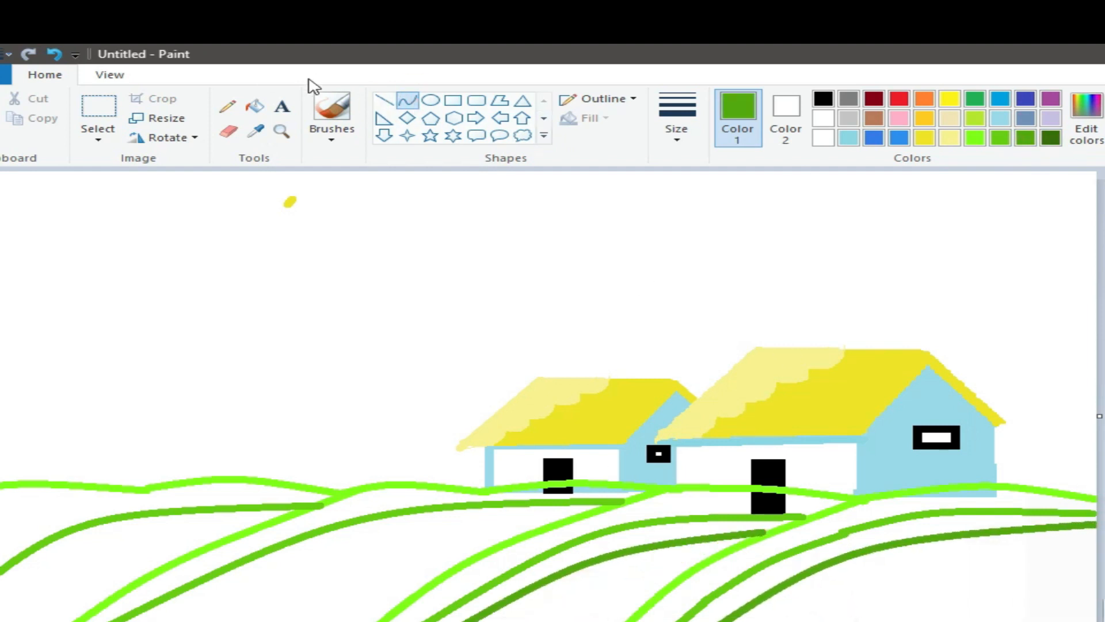
{"action": "left_click_drag", "start_coordinate": [554, 519], "coordinate": [210, 621]}
{"action": "left_click_drag", "start_coordinate": [288, 608], "coordinate": [286, 557]}
{"action": "left_click", "coordinate": [387, 104]}
{"action": "left_click", "coordinate": [406, 101]}
{"action": "left_click_drag", "start_coordinate": [266, 521], "coordinate": [2, 618]}
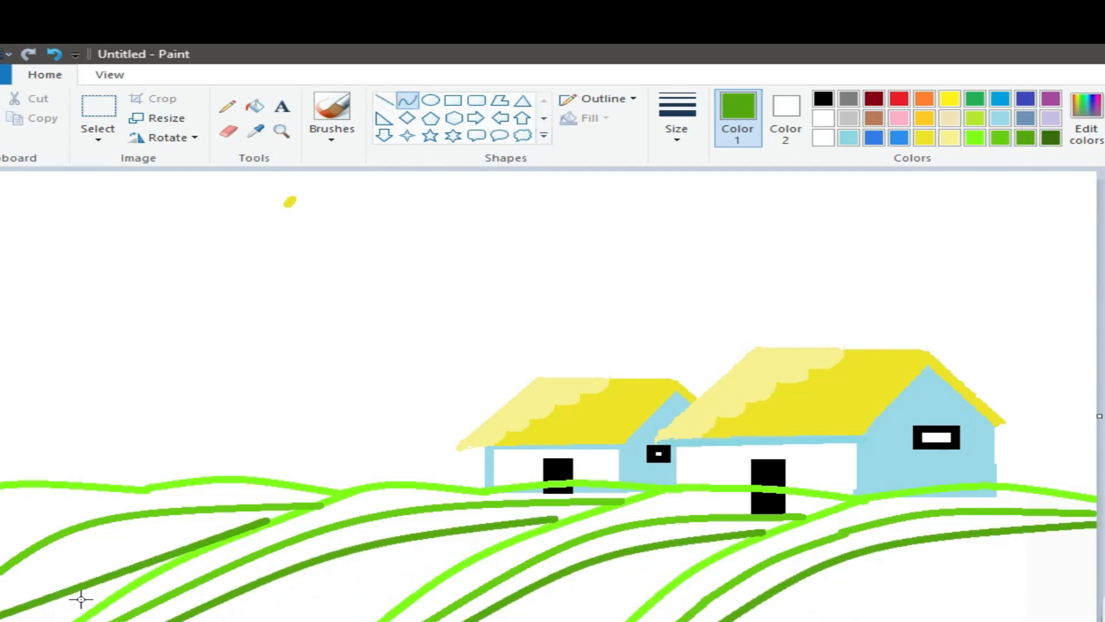
{"action": "left_click_drag", "start_coordinate": [79, 597], "coordinate": [81, 545]}
Draw a darkest green curve beneath the other stripes on the rightmost hill, undoing the misplaced strokes
{"action": "left_click", "coordinate": [1050, 138]}
{"action": "left_click", "coordinate": [969, 565]}
{"action": "left_click", "coordinate": [54, 54]}
{"action": "left_click_drag", "start_coordinate": [267, 519], "coordinate": [88, 581]}
{"action": "left_click", "coordinate": [54, 56]}
{"action": "left_click_drag", "start_coordinate": [1096, 539], "coordinate": [815, 620]}
{"action": "left_click_drag", "start_coordinate": [899, 597], "coordinate": [893, 562]}
{"action": "left_click", "coordinate": [1096, 538]}
{"action": "left_click", "coordinate": [54, 54]}
{"action": "left_click_drag", "start_coordinate": [1096, 538], "coordinate": [777, 620]}
{"action": "left_click_drag", "start_coordinate": [873, 604], "coordinate": [864, 558]}
Draw darkest green curves as the lowest stripes on the two middle hills and the leftmost hill
{"action": "left_click", "coordinate": [407, 98]}
{"action": "mouse_move", "coordinate": [730, 548]}
{"action": "left_mouse_down"}
{"action": "mouse_move", "coordinate": [559, 616]}
{"action": "mouse_move", "coordinate": [562, 571]}
{"action": "left_mouse_up"}
{"action": "left_click", "coordinate": [403, 99]}
{"action": "mouse_move", "coordinate": [497, 544]}
{"action": "left_mouse_down"}
{"action": "mouse_move", "coordinate": [233, 620]}
{"action": "mouse_move", "coordinate": [282, 575]}
{"action": "left_mouse_up"}
{"action": "left_click", "coordinate": [403, 99]}
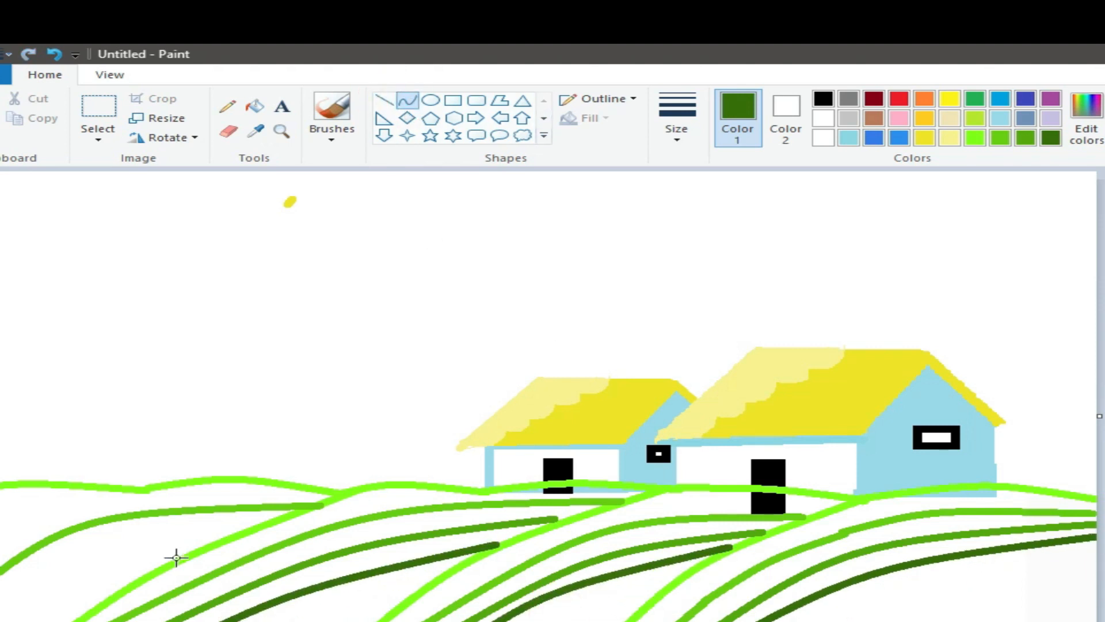
{"action": "left_click_drag", "start_coordinate": [188, 555], "coordinate": [2, 613]}
{"action": "left_click_drag", "start_coordinate": [92, 585], "coordinate": [102, 551]}
Add a dark green curve between the medium and darkest green curves on the leftmost hill
{"action": "left_click", "coordinate": [407, 100]}
{"action": "left_click", "coordinate": [1025, 137]}
{"action": "left_click_drag", "start_coordinate": [251, 527], "coordinate": [1, 608]}
{"action": "left_click_drag", "start_coordinate": [86, 575], "coordinate": [89, 538]}
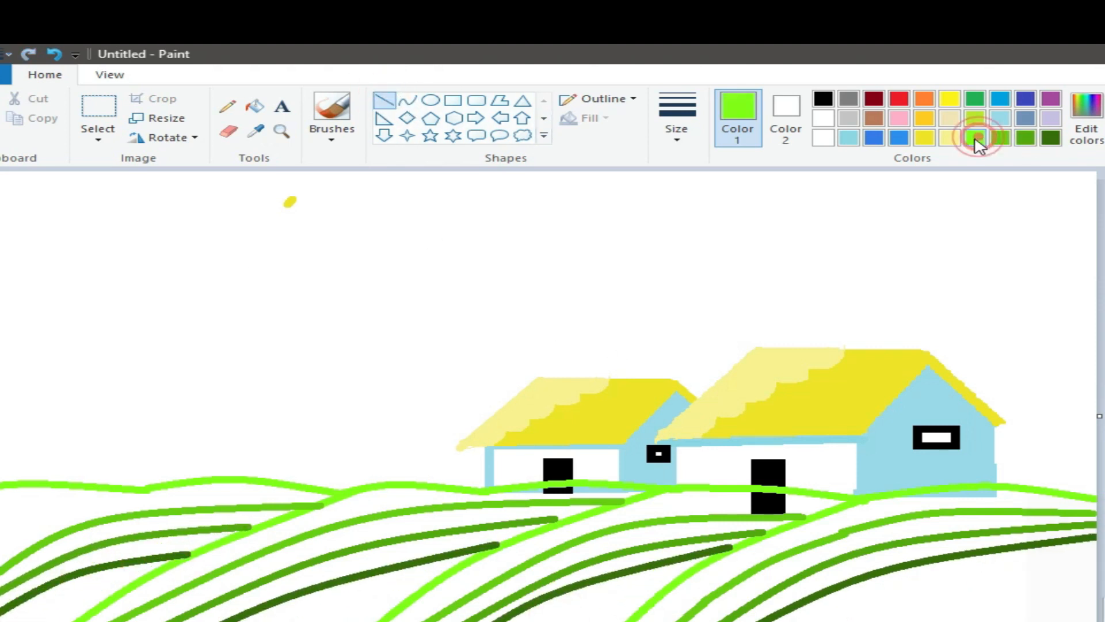
Fill the top bands of the hills with lime green
{"action": "left_click", "coordinate": [975, 137]}
{"action": "left_click", "coordinate": [255, 106]}
{"action": "left_click", "coordinate": [32, 505]}
{"action": "left_click", "coordinate": [352, 505]}
{"action": "left_click", "coordinate": [863, 513]}
Fill the second band of each of the four hills with medium green
{"action": "left_click", "coordinate": [1001, 137]}
{"action": "left_click", "coordinate": [144, 522]}
{"action": "left_click", "coordinate": [351, 534]}
{"action": "left_click", "coordinate": [625, 540]}
{"action": "left_click", "coordinate": [857, 538]}
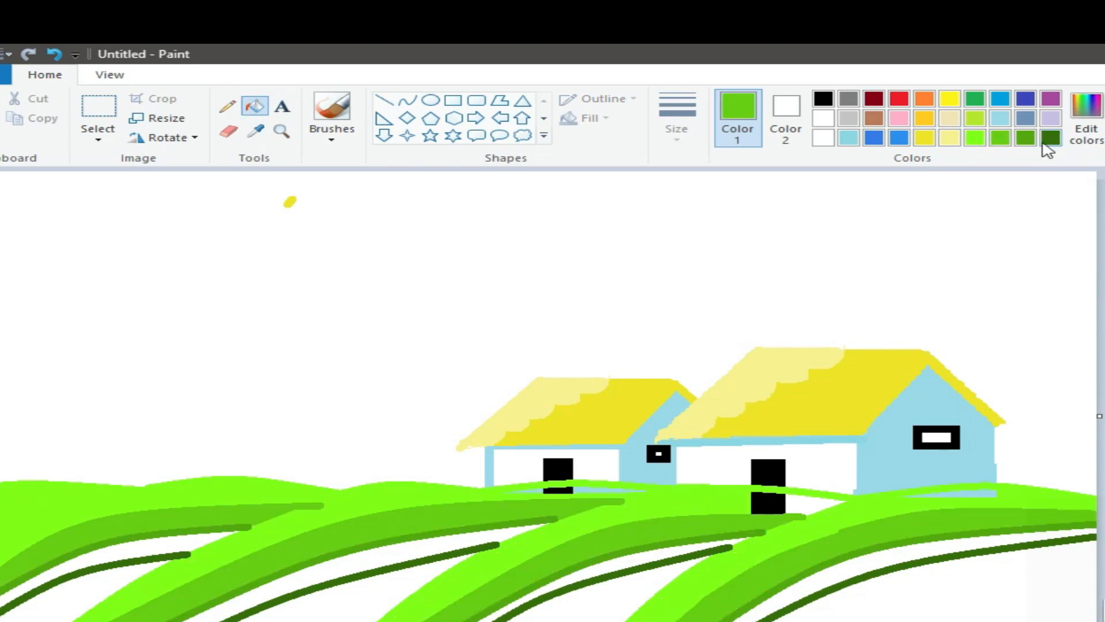
Fill the third band of each of the four hills with dark green
{"action": "left_click", "coordinate": [1026, 138]}
{"action": "left_click", "coordinate": [156, 545]}
{"action": "left_click", "coordinate": [346, 567]}
{"action": "left_click", "coordinate": [633, 558]}
{"action": "left_click", "coordinate": [892, 564]}
Fill the lowest areas of the hills with the darkest green
{"action": "left_click", "coordinate": [1051, 138]}
{"action": "left_click", "coordinate": [115, 585]}
{"action": "left_click", "coordinate": [346, 602]}
{"action": "left_click", "coordinate": [548, 615]}
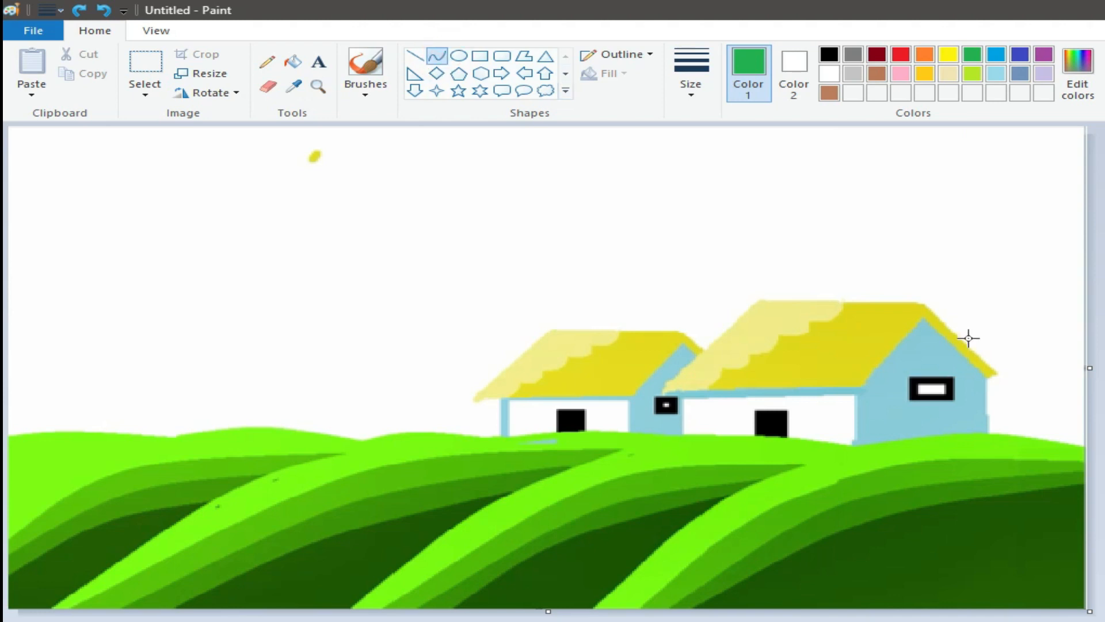
Draw the two inward-curving sides of a brown tree trunk beside the larger house with the Curve tool
{"action": "left_click_drag", "start_coordinate": [998, 294], "coordinate": [1005, 433]}
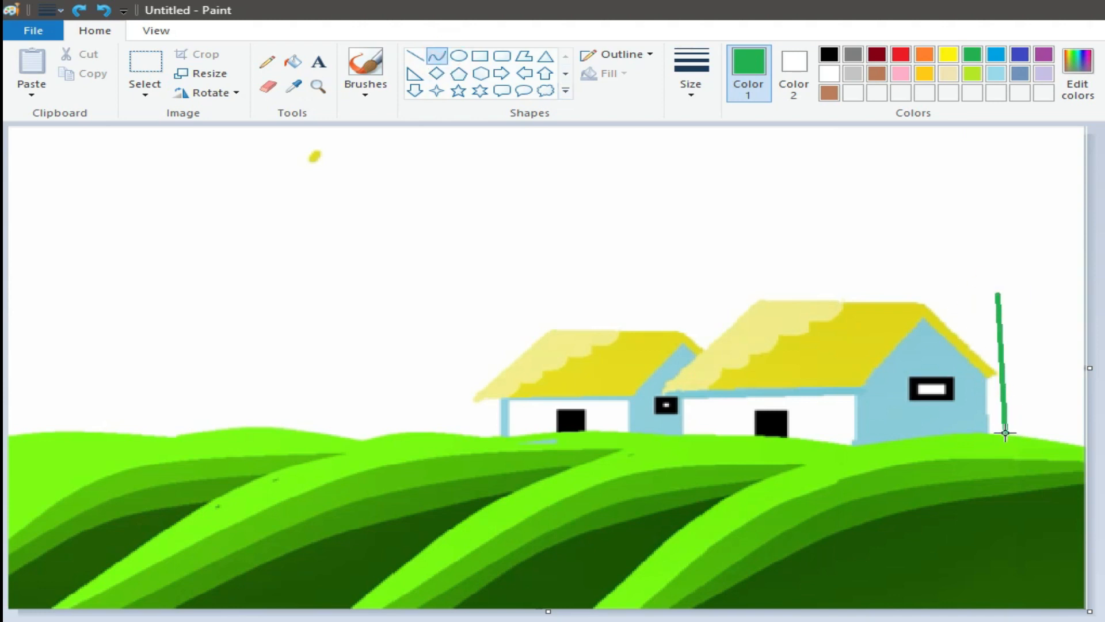
{"action": "left_click_drag", "start_coordinate": [1002, 377], "coordinate": [1018, 373]}
{"action": "left_click", "coordinate": [829, 93]}
{"action": "left_click", "coordinate": [437, 56]}
{"action": "left_click_drag", "start_coordinate": [1060, 293], "coordinate": [1065, 440]}
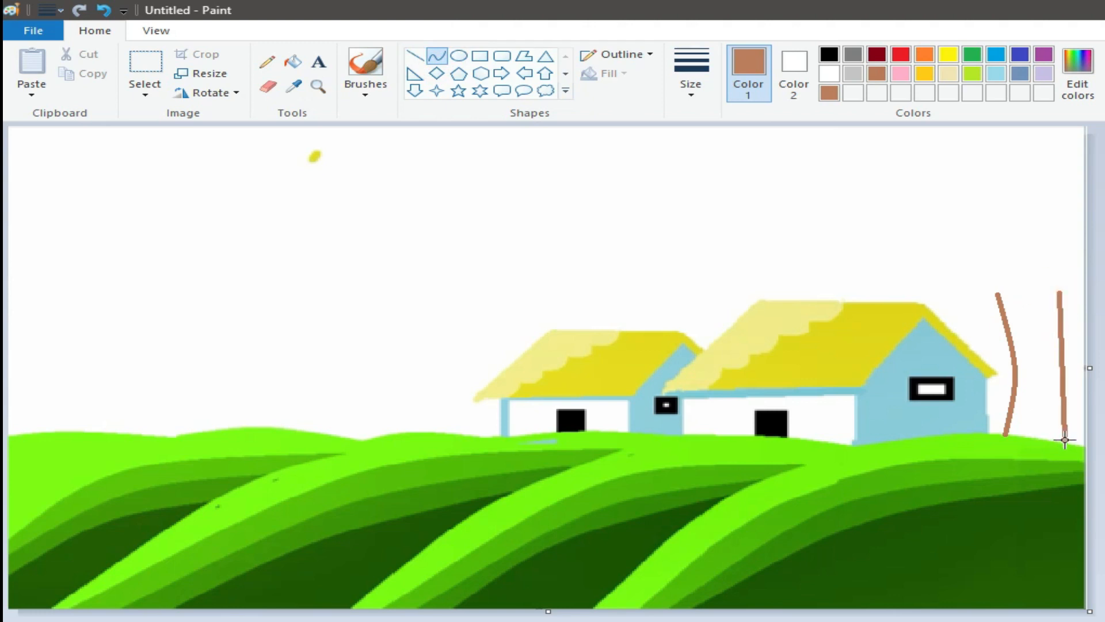
{"action": "left_click_drag", "start_coordinate": [1062, 382], "coordinate": [1044, 379]}
Draw the curved lower edge of a long branch from the trunk's left side out above the larger house's roof
{"action": "left_click", "coordinate": [437, 55]}
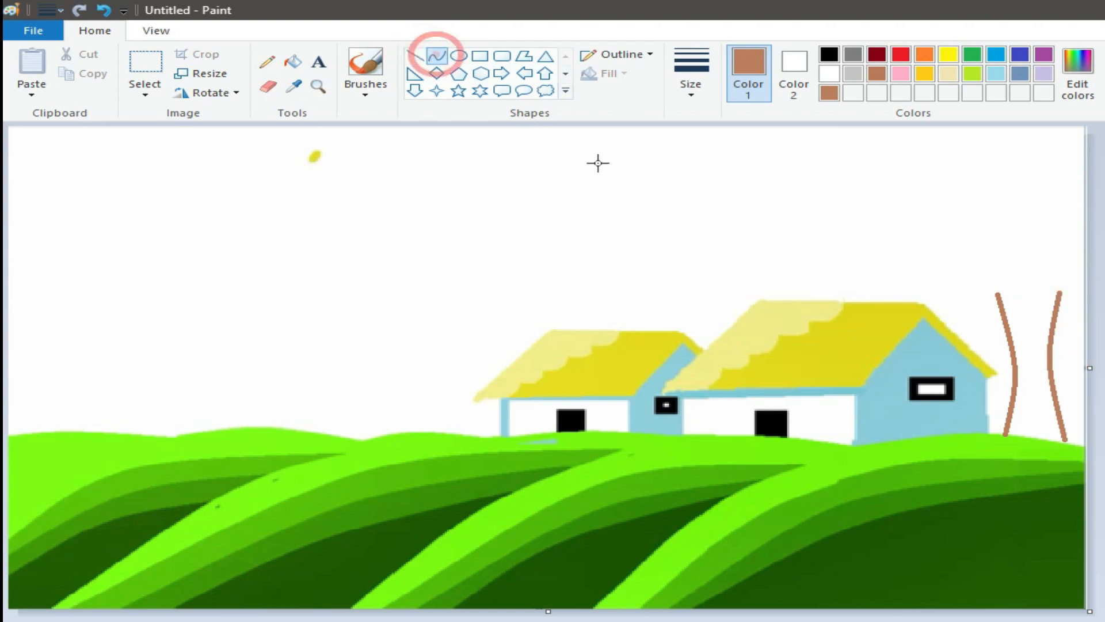
{"action": "left_click_drag", "start_coordinate": [746, 256], "coordinate": [999, 296]}
{"action": "mouse_move", "coordinate": [864, 276]}
{"action": "left_mouse_down"}
{"action": "mouse_move", "coordinate": [883, 240]}
{"action": "mouse_move", "coordinate": [935, 226]}
{"action": "mouse_move", "coordinate": [904, 222]}
{"action": "mouse_move", "coordinate": [913, 240]}
{"action": "left_mouse_up"}
{"action": "left_click", "coordinate": [419, 56]}
{"action": "left_click_drag", "start_coordinate": [737, 239], "coordinate": [981, 247]}
{"action": "left_click", "coordinate": [456, 56]}
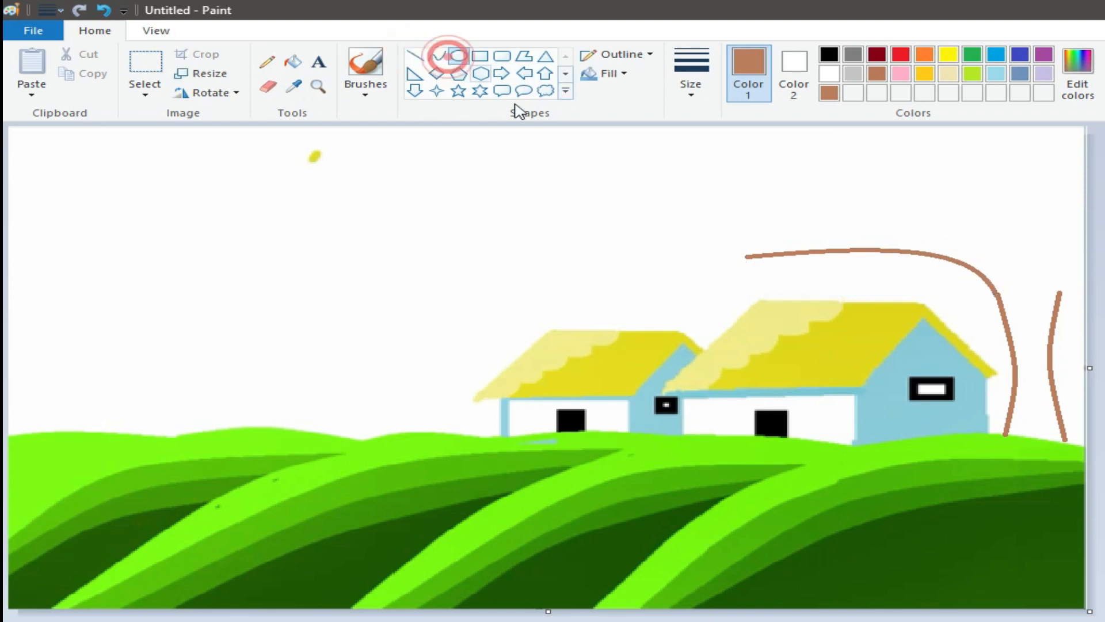
{"action": "left_click_drag", "start_coordinate": [817, 238], "coordinate": [930, 245]}
{"action": "key", "text": "ctrl+z"}
Add the long branch's upper edge and draw both curved edges of a second branch above it, meeting at the trunk's fork
{"action": "left_click", "coordinate": [437, 56]}
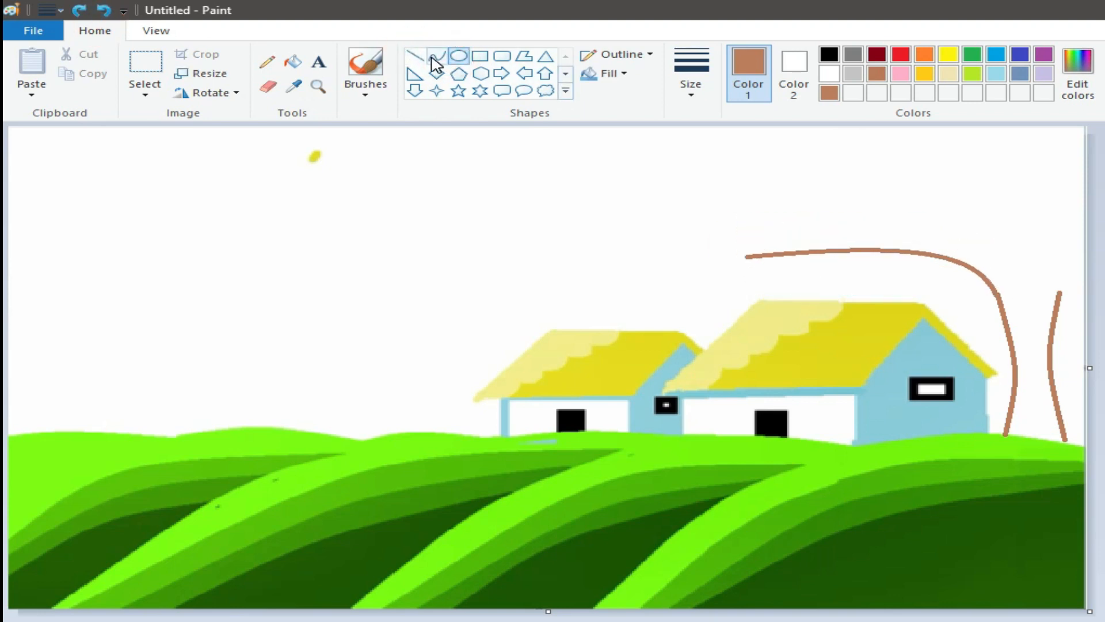
{"action": "left_click_drag", "start_coordinate": [740, 238], "coordinate": [993, 232]}
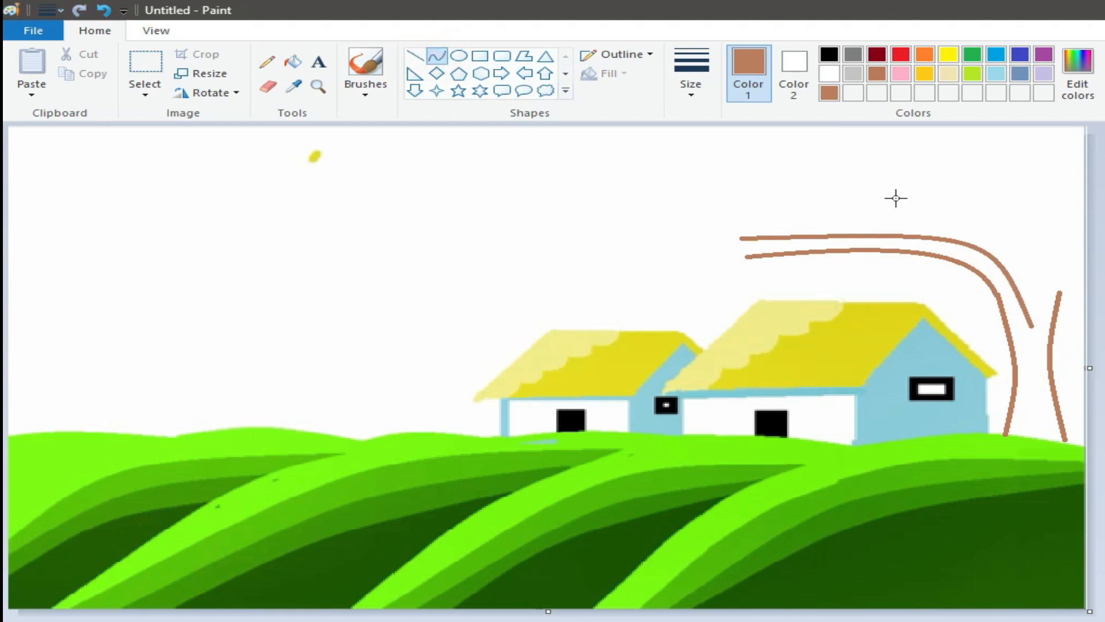
{"action": "left_click_drag", "start_coordinate": [923, 217], "coordinate": [1025, 300]}
{"action": "left_click_drag", "start_coordinate": [983, 261], "coordinate": [1008, 253]}
{"action": "left_click_drag", "start_coordinate": [937, 216], "coordinate": [1012, 222]}
{"action": "left_click", "coordinate": [437, 57]}
{"action": "left_click_drag", "start_coordinate": [893, 172], "coordinate": [1034, 325]}
{"action": "mouse_move", "coordinate": [1002, 271]}
{"action": "left_mouse_down"}
{"action": "mouse_move", "coordinate": [992, 247]}
{"action": "mouse_move", "coordinate": [1042, 234]}
{"action": "mouse_move", "coordinate": [1029, 237]}
{"action": "left_mouse_up"}
Draw the two curved edges of the upright branch rising from the fork toward the canvas's right edge
{"action": "left_click", "coordinate": [437, 56]}
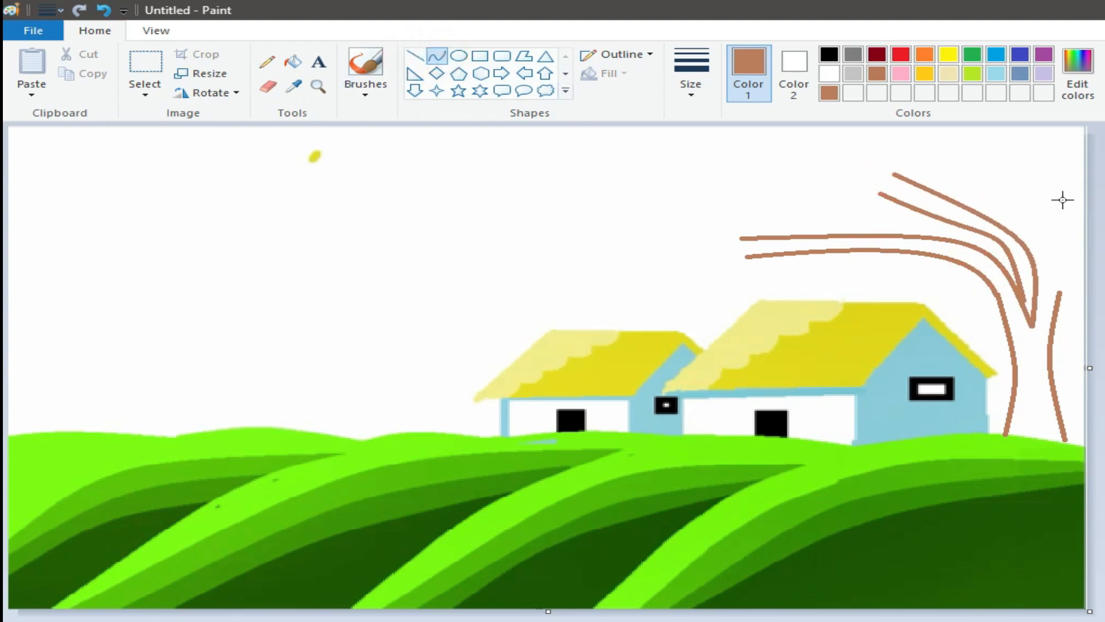
{"action": "left_click_drag", "start_coordinate": [1059, 199], "coordinate": [1033, 325]}
{"action": "mouse_move", "coordinate": [1046, 262]}
{"action": "left_mouse_down"}
{"action": "mouse_move", "coordinate": [1040, 223]}
{"action": "mouse_move", "coordinate": [1048, 282]}
{"action": "left_mouse_up"}
{"action": "left_click", "coordinate": [437, 57]}
{"action": "left_click_drag", "start_coordinate": [1068, 241], "coordinate": [1054, 238]}
Draw the edges of a short fork below the upright branch, joining it to the trunk's right side
{"action": "left_click", "coordinate": [437, 57]}
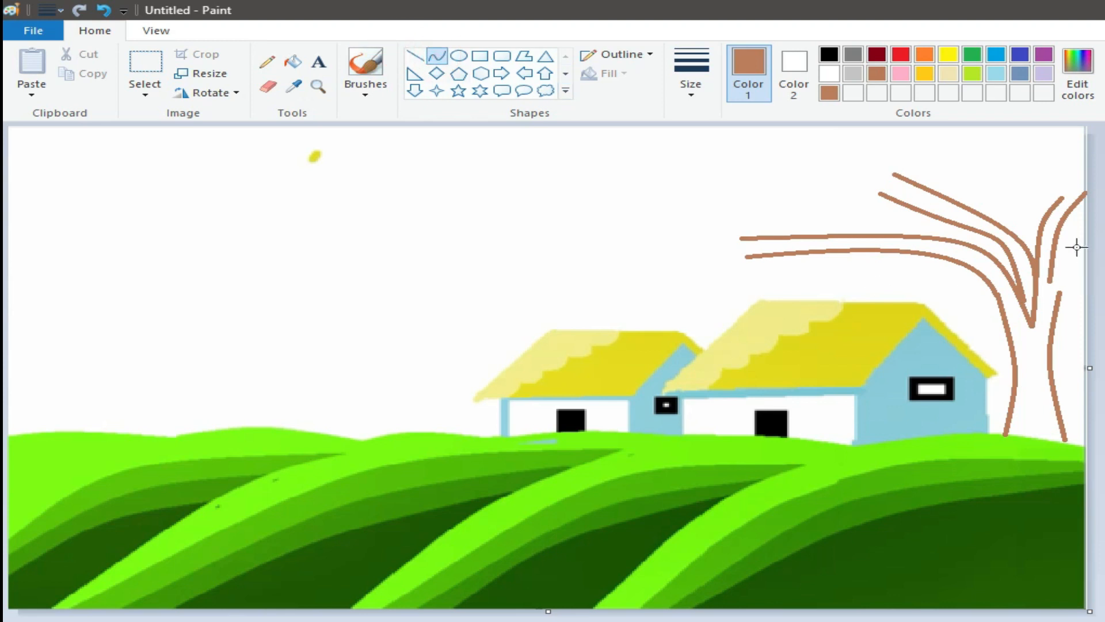
{"action": "left_click", "coordinate": [415, 56]}
{"action": "mouse_move", "coordinate": [1083, 263]}
{"action": "left_mouse_down"}
{"action": "mouse_move", "coordinate": [1049, 283]}
{"action": "mouse_move", "coordinate": [1057, 304]}
{"action": "left_mouse_up"}
{"action": "left_click", "coordinate": [1070, 286]}
{"action": "left_click", "coordinate": [101, 9]}
{"action": "left_click", "coordinate": [437, 56]}
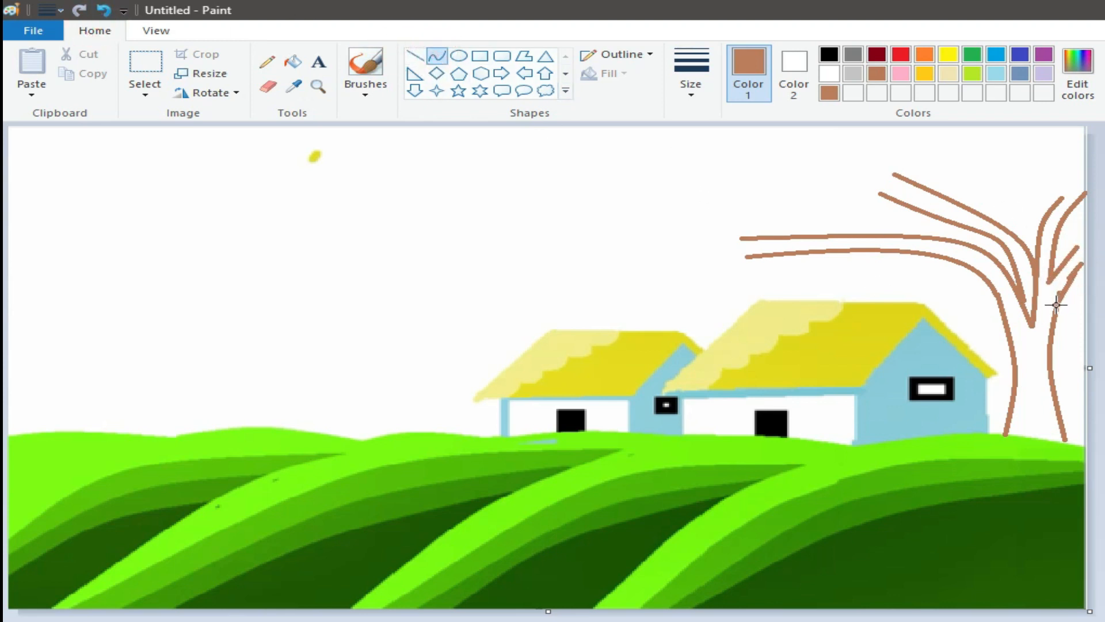
{"action": "left_click", "coordinate": [437, 57]}
Close the open branch ends with the Pencil and fill the trunk and branches with brown
{"action": "left_click", "coordinate": [266, 62]}
{"action": "left_click_drag", "start_coordinate": [889, 190], "coordinate": [893, 174]}
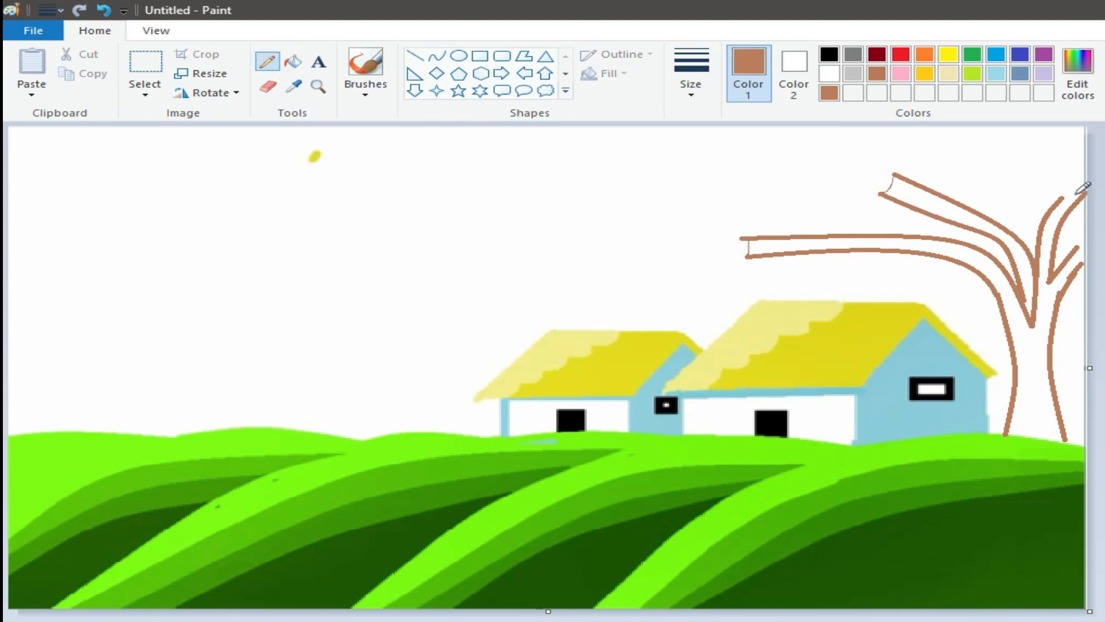
{"action": "left_click_drag", "start_coordinate": [1080, 260], "coordinate": [1076, 251]}
{"action": "left_click", "coordinate": [293, 62]}
{"action": "left_click", "coordinate": [1019, 288]}
{"action": "left_click", "coordinate": [1046, 281]}
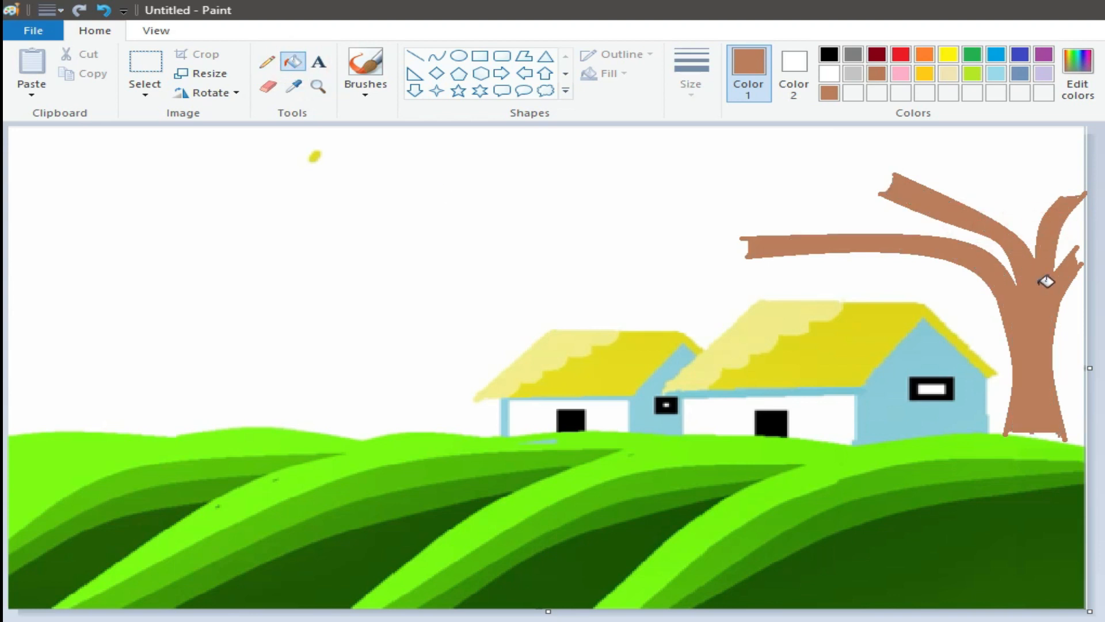
Mix a lighter brown, draw a curve down the middle of the trunk and fill the trunk's right side with it
{"action": "left_click", "coordinate": [437, 56]}
{"action": "left_click_drag", "start_coordinate": [1074, 255], "coordinate": [1042, 435]}
{"action": "left_click", "coordinate": [1077, 72]}
{"action": "left_click_drag", "start_coordinate": [927, 390], "coordinate": [928, 369]}
{"action": "left_click", "coordinate": [505, 556]}
{"action": "left_click_drag", "start_coordinate": [1078, 263], "coordinate": [1043, 434]}
{"action": "left_click_drag", "start_coordinate": [1051, 322], "coordinate": [1036, 310]}
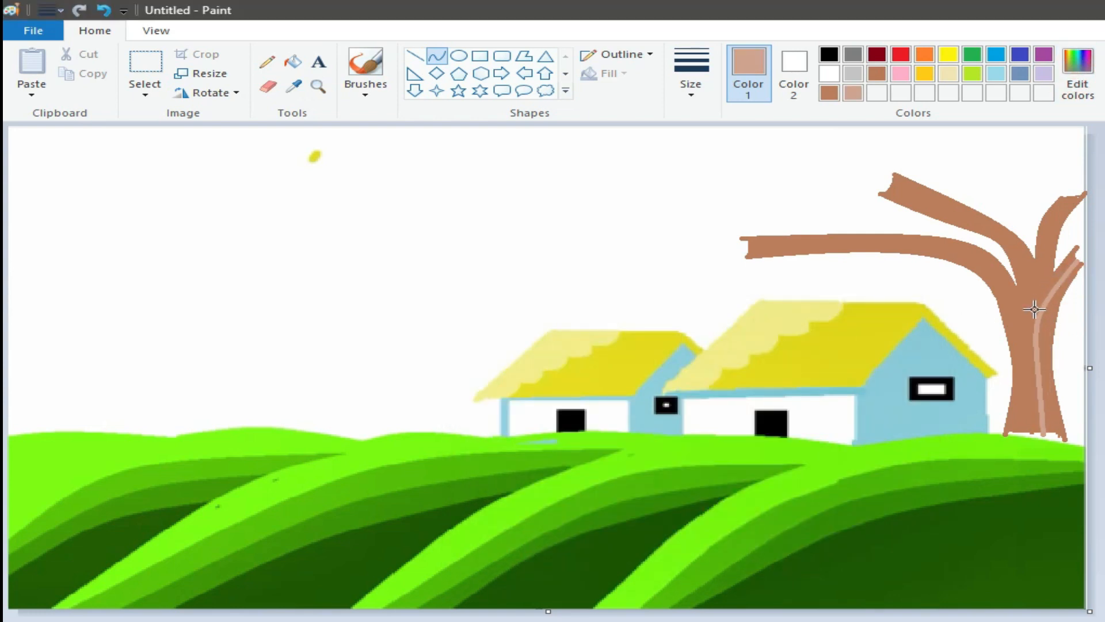
{"action": "left_click", "coordinate": [294, 61]}
{"action": "left_click", "coordinate": [1051, 340]}
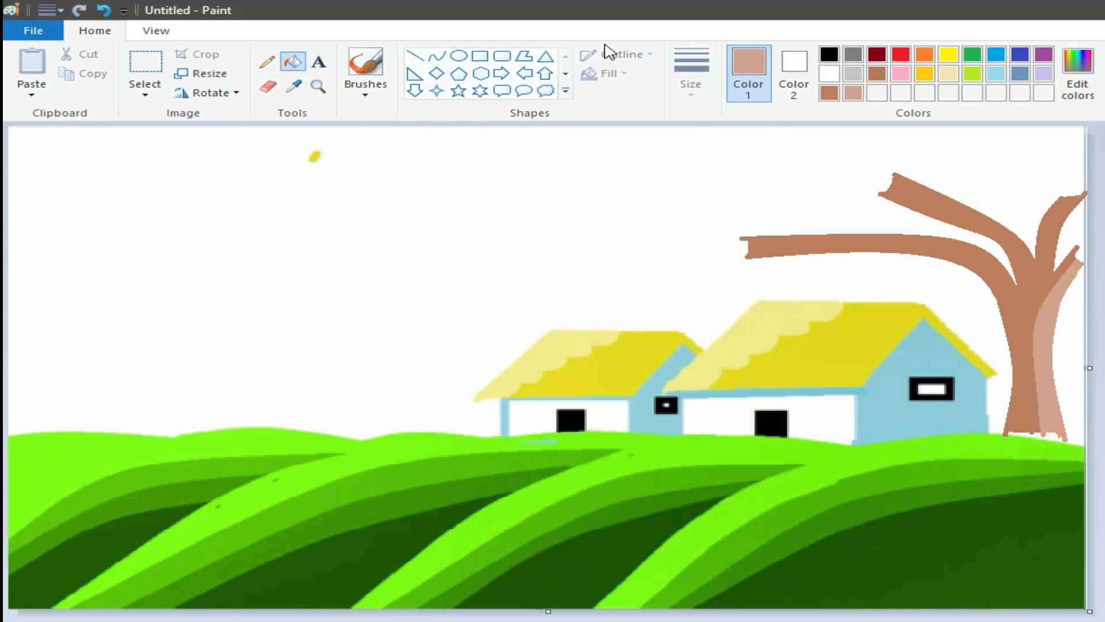
Shade the right side of the upright branch with light brown along a curved line
{"action": "left_click", "coordinate": [437, 56]}
{"action": "mouse_move", "coordinate": [1071, 194]}
{"action": "left_mouse_down"}
{"action": "mouse_move", "coordinate": [1038, 282]}
{"action": "mouse_move", "coordinate": [1048, 233]}
{"action": "left_mouse_up"}
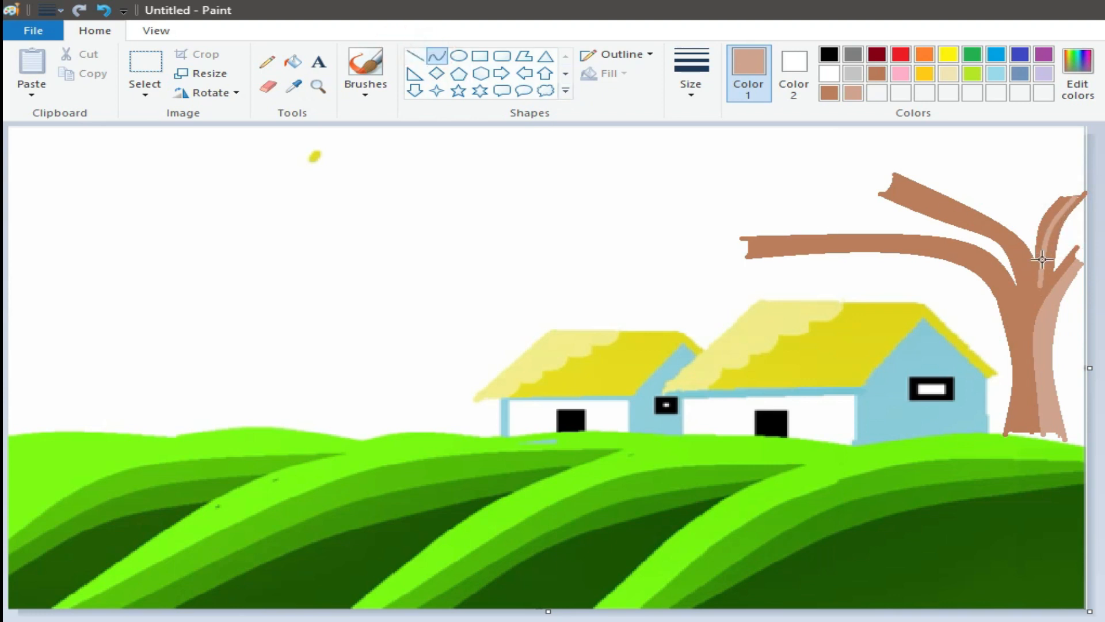
{"action": "left_click", "coordinate": [292, 62]}
{"action": "left_click", "coordinate": [1060, 245]}
Draw light brown curves along the two left-hand branches and shade their upper halves
{"action": "left_click", "coordinate": [437, 56]}
{"action": "left_click_drag", "start_coordinate": [889, 185], "coordinate": [1034, 259]}
{"action": "left_click_drag", "start_coordinate": [967, 226], "coordinate": [993, 224]}
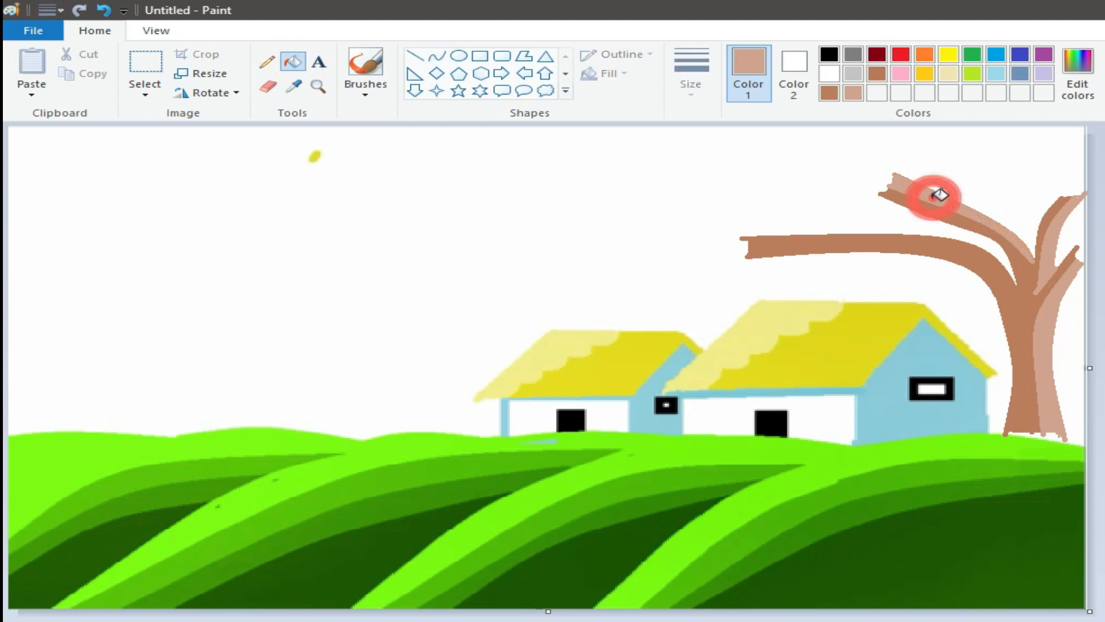
{"action": "mouse_move", "coordinate": [750, 246]}
{"action": "left_mouse_down"}
{"action": "mouse_move", "coordinate": [1009, 306]}
{"action": "mouse_move", "coordinate": [1018, 286]}
{"action": "left_mouse_up"}
{"action": "mouse_move", "coordinate": [939, 252]}
{"action": "left_mouse_down"}
{"action": "mouse_move", "coordinate": [930, 238]}
{"action": "mouse_move", "coordinate": [959, 243]}
{"action": "left_mouse_up"}
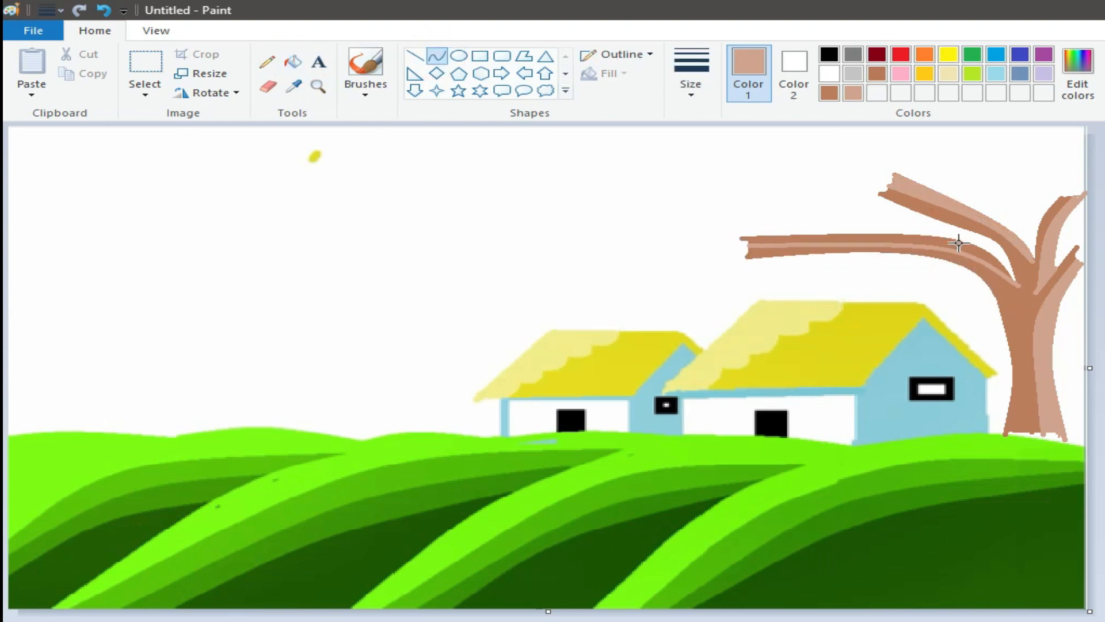
Outline a large scalloped tree crown in lime over the branches with the Pencil
{"action": "left_click", "coordinate": [267, 62]}
{"action": "left_click", "coordinate": [971, 73]}
{"action": "left_click_drag", "start_coordinate": [1000, 163], "coordinate": [1030, 185]}
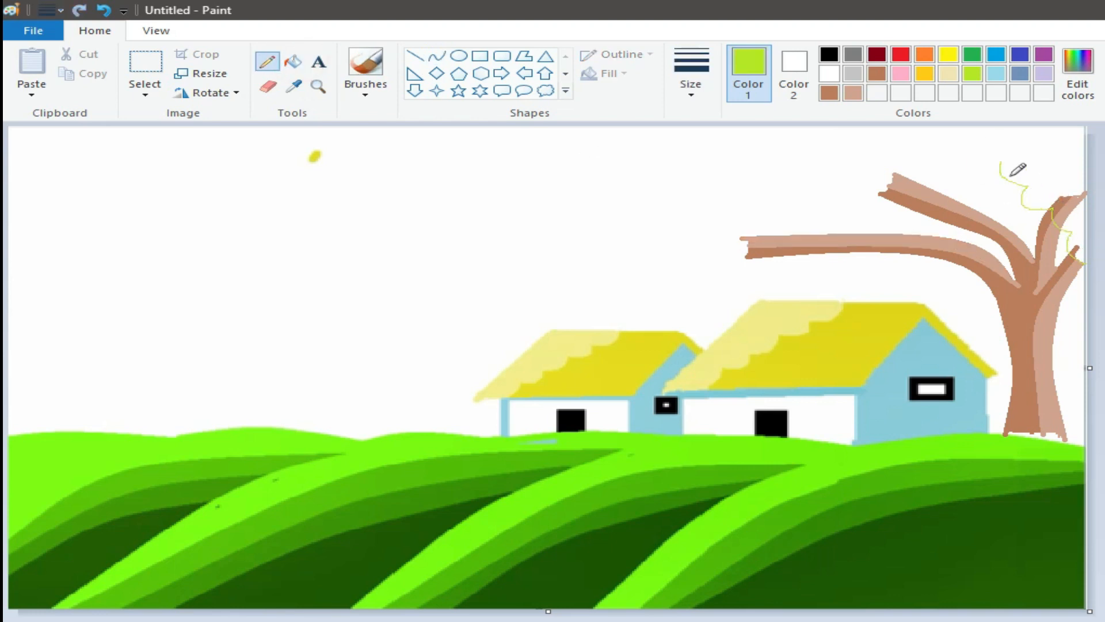
{"action": "left_click_drag", "start_coordinate": [769, 278], "coordinate": [618, 185]}
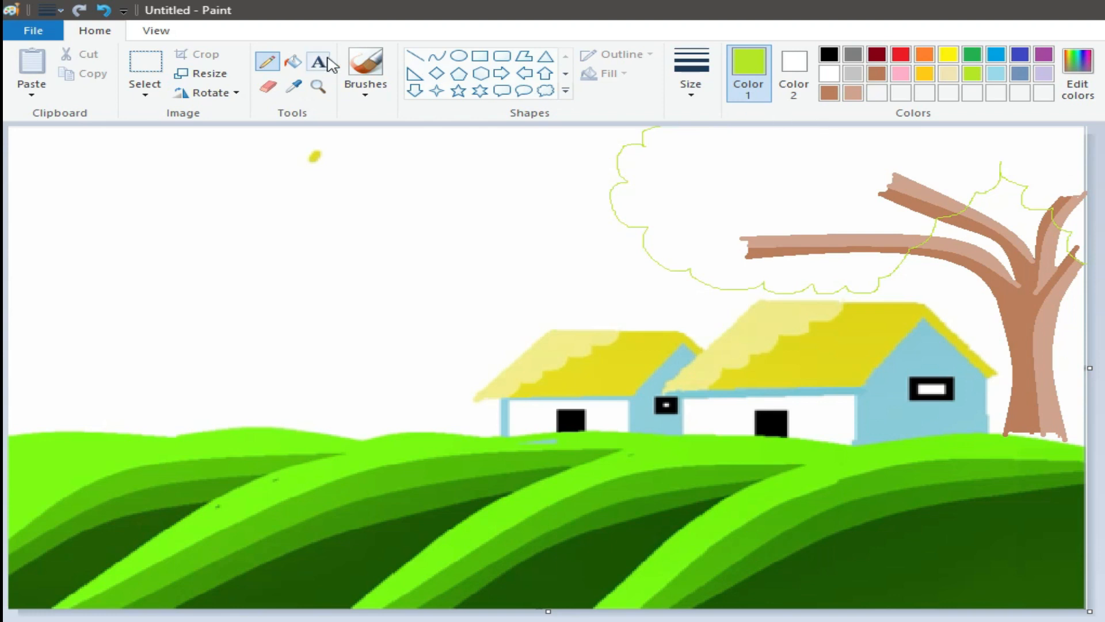
Fill the tree crown with lime, including the branch parts inside its outline
{"action": "left_click", "coordinate": [293, 62]}
{"action": "left_click", "coordinate": [745, 182]}
{"action": "left_click", "coordinate": [915, 206]}
{"action": "left_click", "coordinate": [928, 192]}
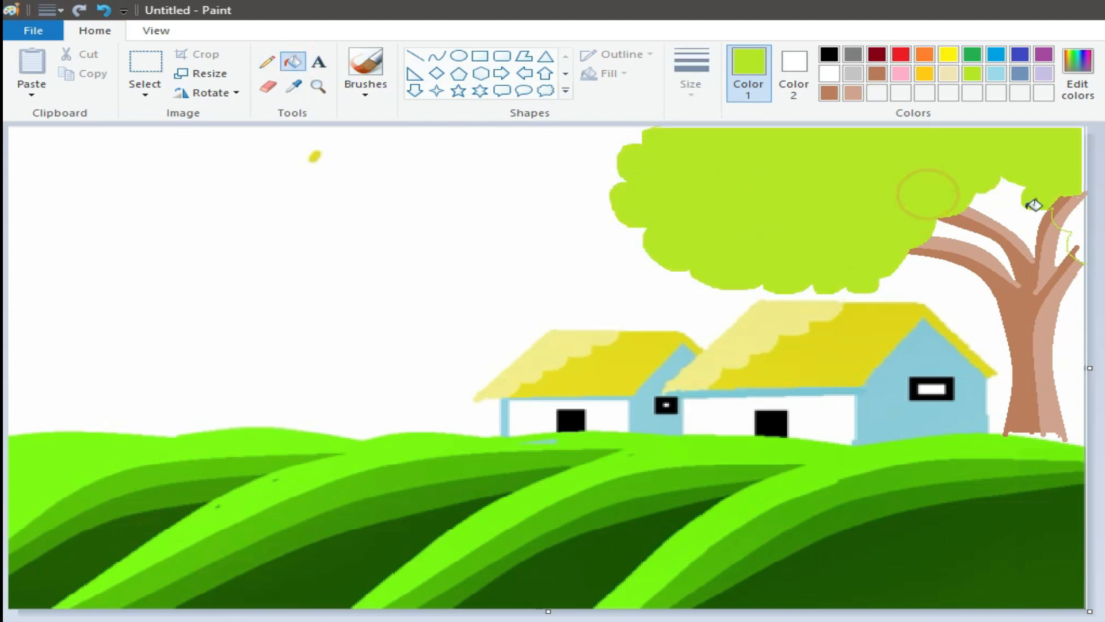
{"action": "left_click", "coordinate": [1078, 214]}
{"action": "left_click", "coordinate": [1068, 213]}
{"action": "left_click", "coordinate": [1060, 203]}
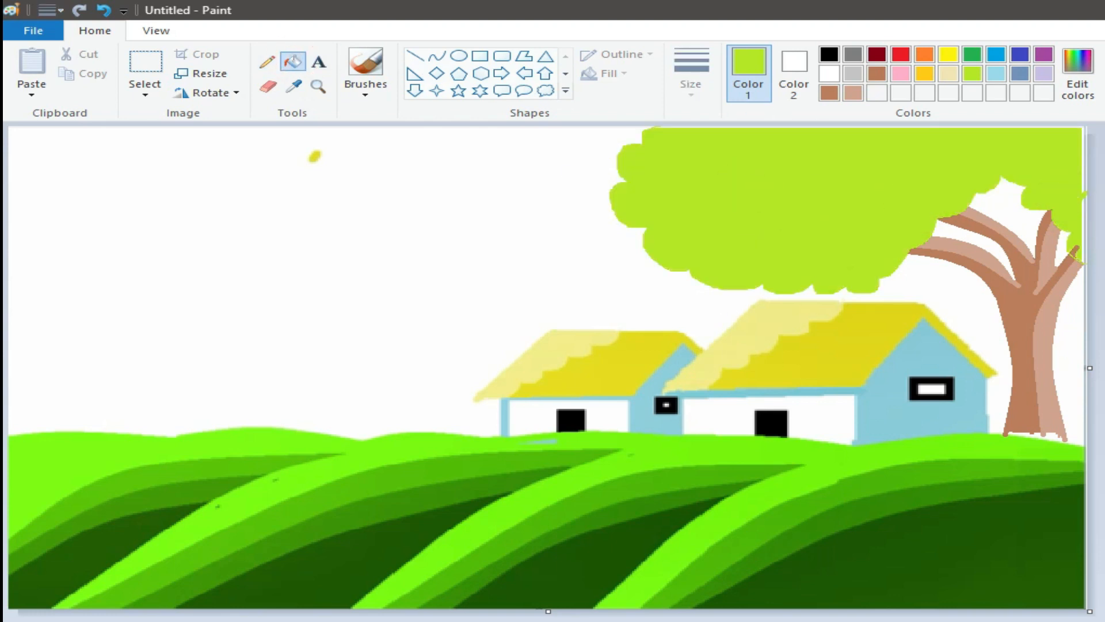
Mix a darker olive green and outline a second scalloped foliage layer inside the crown
{"action": "left_click", "coordinate": [1078, 72]}
{"action": "left_click_drag", "start_coordinate": [928, 397], "coordinate": [928, 426]}
{"action": "left_click", "coordinate": [500, 556]}
{"action": "left_click", "coordinate": [266, 62]}
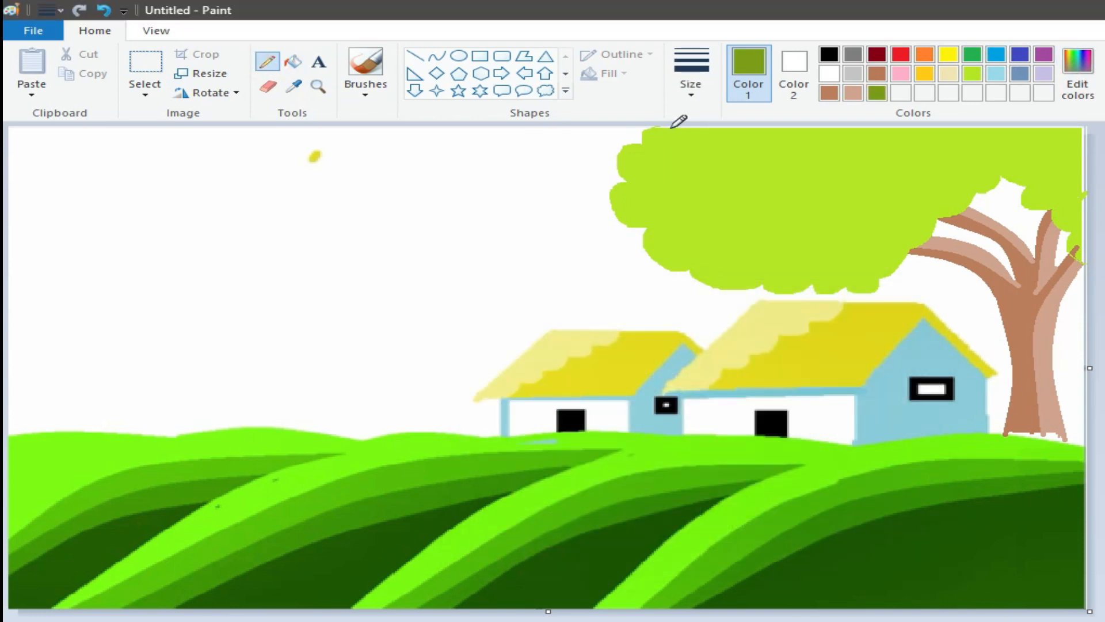
{"action": "left_click", "coordinate": [104, 10]}
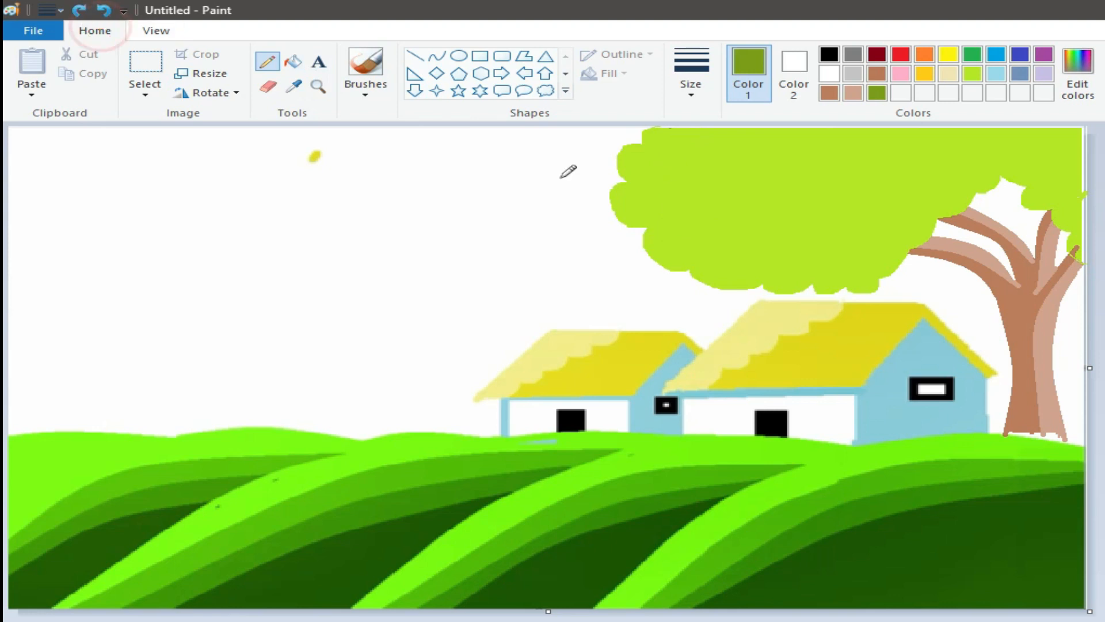
{"action": "left_click_drag", "start_coordinate": [685, 131], "coordinate": [669, 156]}
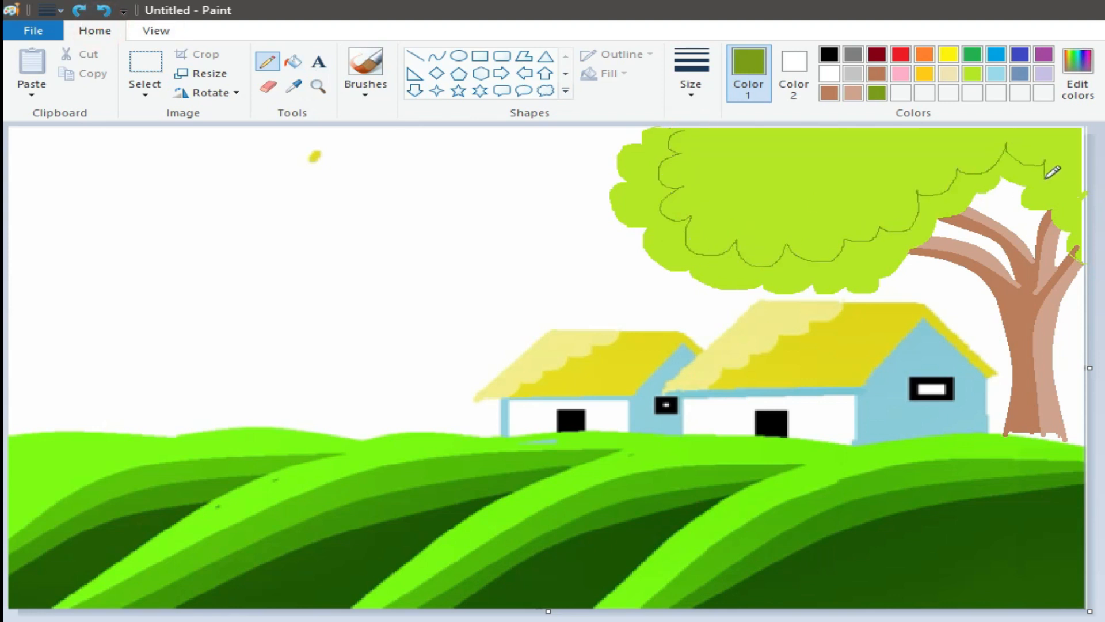
{"action": "left_click", "coordinate": [294, 61]}
{"action": "left_click", "coordinate": [786, 171]}
{"action": "left_click", "coordinate": [104, 9]}
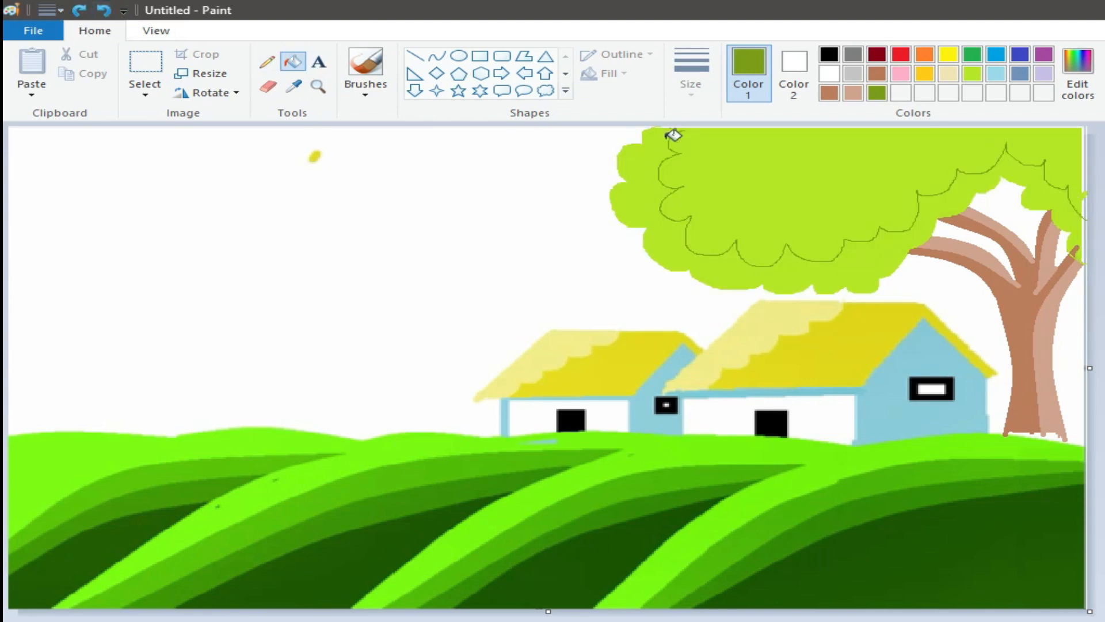
Close the gap at the top of the second foliage layer's outline and fill the layer with olive green
{"action": "left_click", "coordinate": [267, 62]}
{"action": "left_click_drag", "start_coordinate": [695, 129], "coordinate": [692, 122]}
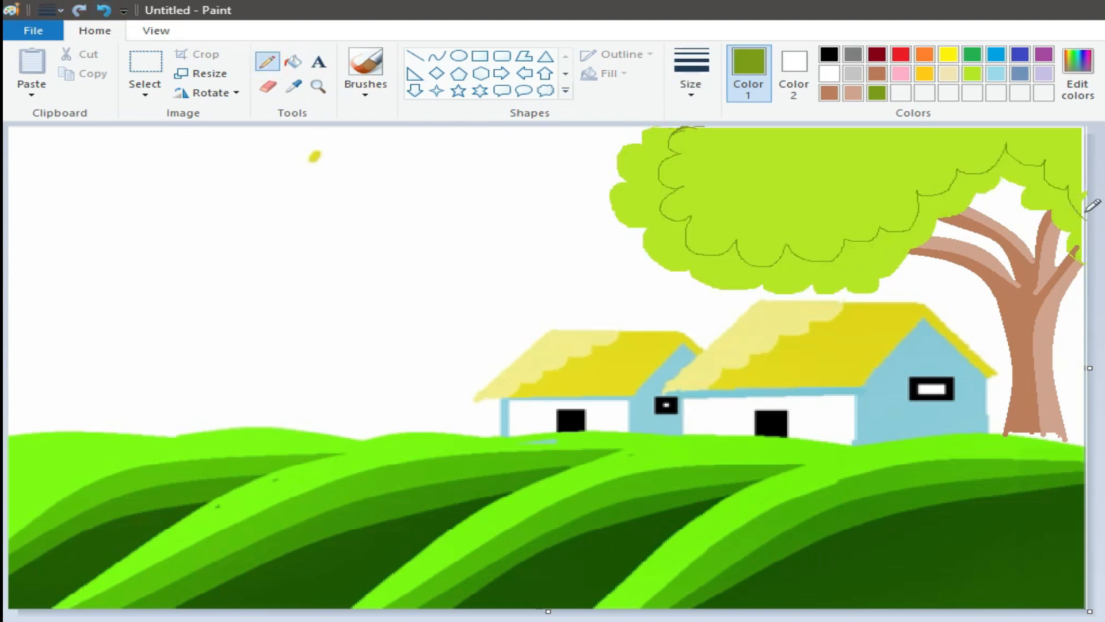
{"action": "left_click", "coordinate": [294, 62]}
{"action": "left_click", "coordinate": [785, 168]}
Mix a dark olive green and outline a third scalloped foliage layer inside the second one
{"action": "left_click", "coordinate": [1076, 88]}
{"action": "left_click_drag", "start_coordinate": [930, 437], "coordinate": [930, 453]}
{"action": "left_click", "coordinate": [513, 558]}
{"action": "left_click", "coordinate": [267, 62]}
{"action": "mouse_move", "coordinate": [729, 127]}
{"action": "left_mouse_down"}
{"action": "mouse_move", "coordinate": [715, 161]}
{"action": "mouse_move", "coordinate": [738, 210]}
{"action": "left_mouse_up"}
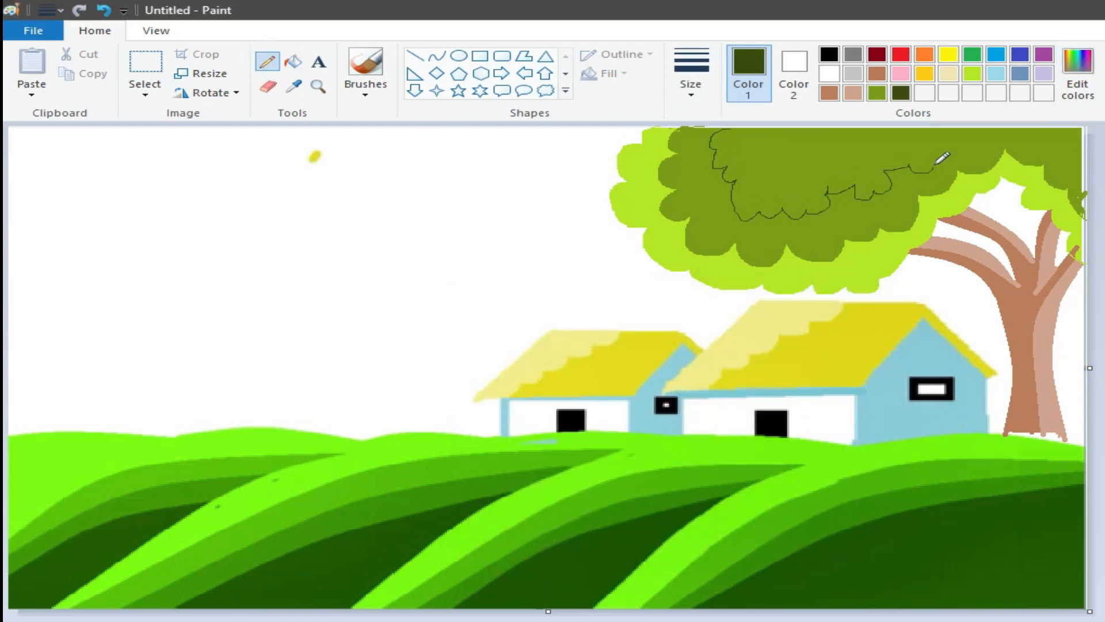
{"action": "left_click", "coordinate": [296, 62]}
{"action": "left_click", "coordinate": [795, 157]}
{"action": "left_click", "coordinate": [102, 9]}
Close the gap in the third foliage layer's outline and fill the layer with dark olive green
{"action": "left_click", "coordinate": [265, 56]}
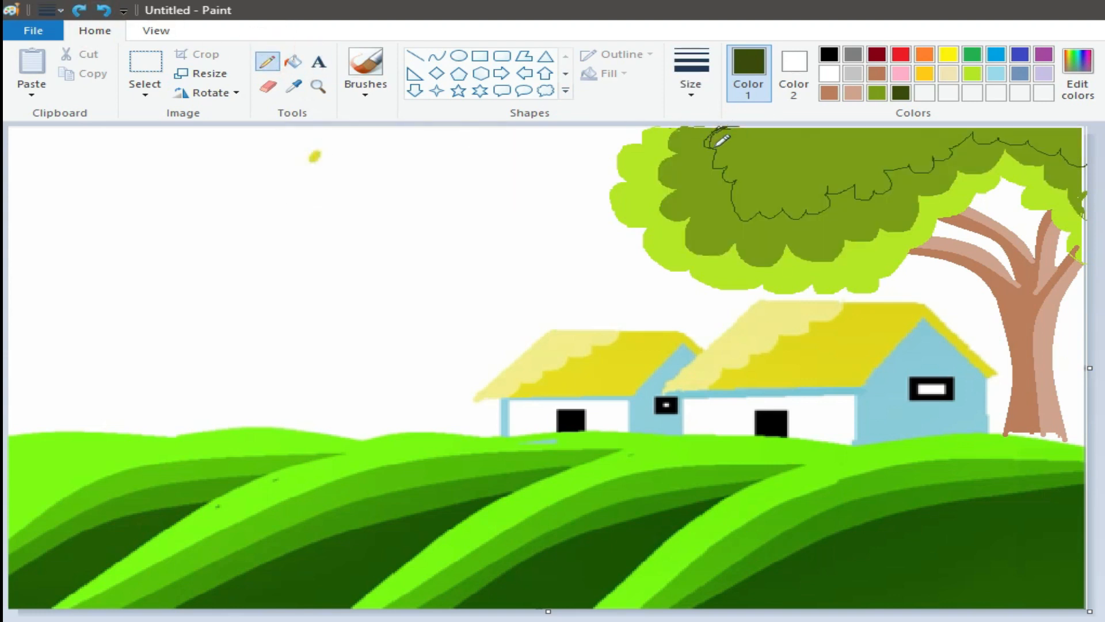
{"action": "left_click", "coordinate": [294, 62]}
{"action": "left_click", "coordinate": [802, 163]}
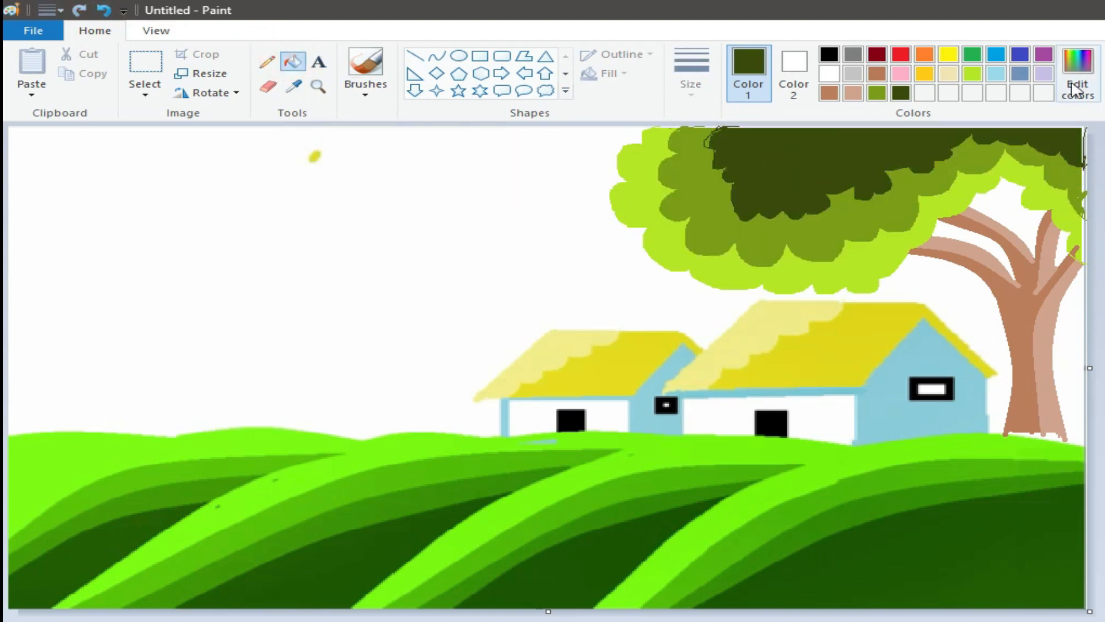
Mix a darker green with luminosity 20 and outline a fourth scalloped foliage layer inside the third one
{"action": "left_click", "coordinate": [1078, 86]}
{"action": "left_click_drag", "start_coordinate": [929, 457], "coordinate": [928, 466]}
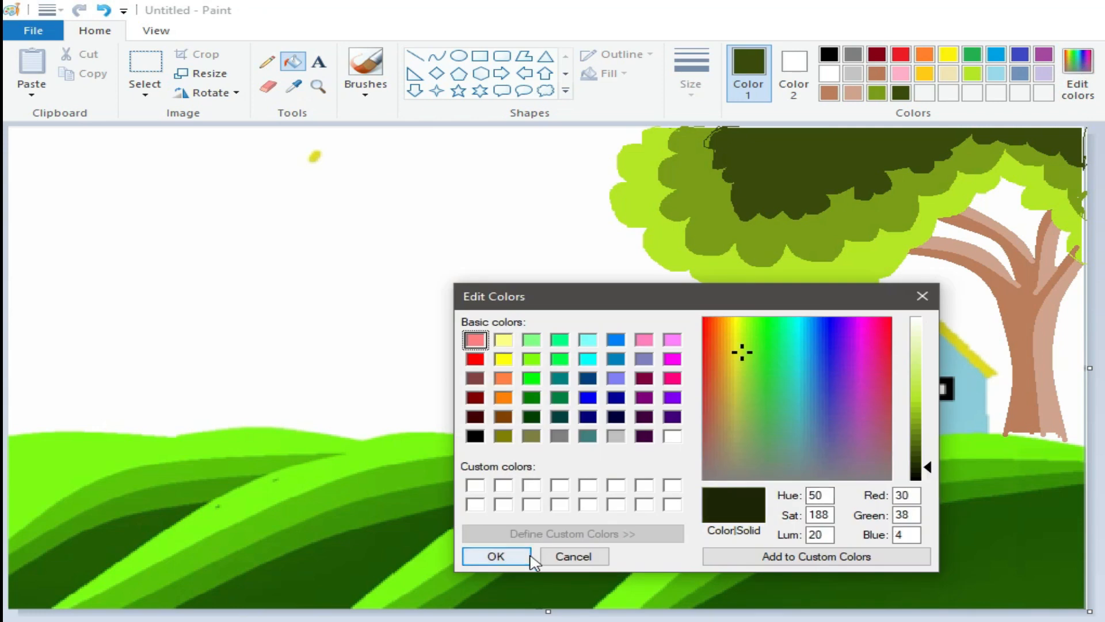
{"action": "left_click", "coordinate": [519, 556]}
{"action": "left_click", "coordinate": [266, 62]}
{"action": "left_click", "coordinate": [755, 126]}
{"action": "left_click_drag", "start_coordinate": [756, 127], "coordinate": [785, 188]}
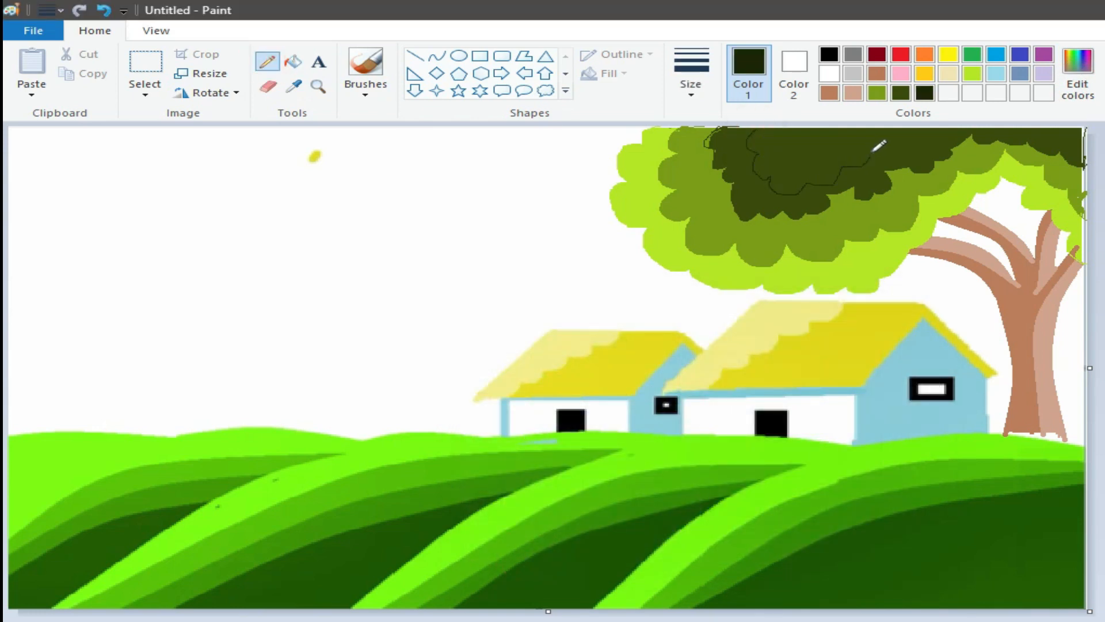
{"action": "left_click_drag", "start_coordinate": [1023, 133], "coordinate": [1093, 142]}
{"action": "left_click", "coordinate": [763, 127]}
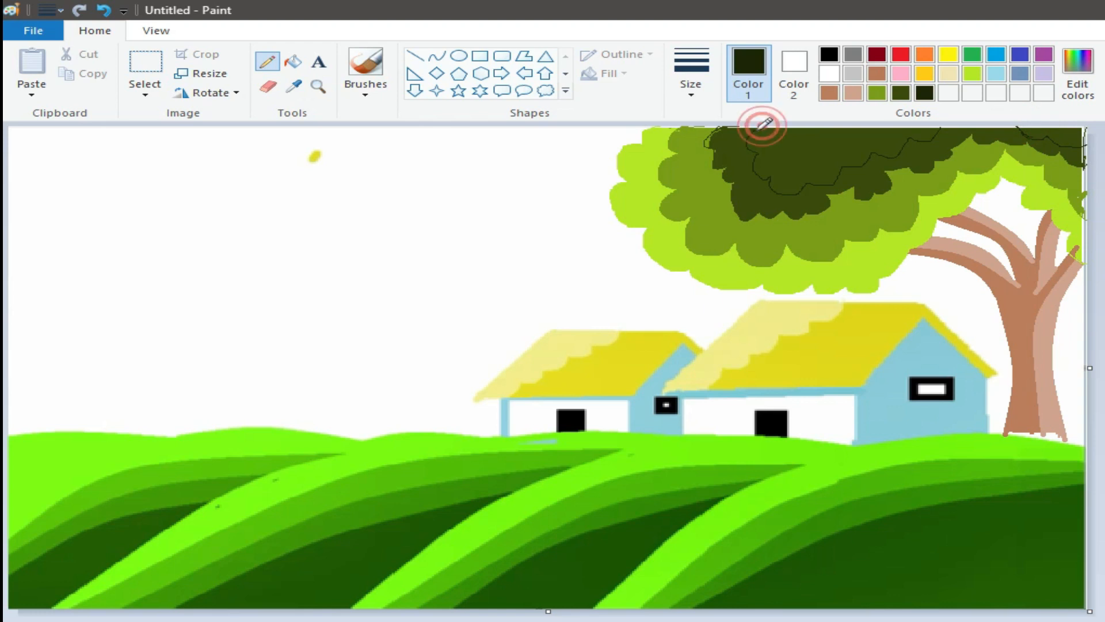
Fill the fourth foliage layer with the darkest green and the leftover gap in the third layer with dark olive
{"action": "left_click", "coordinate": [294, 60]}
{"action": "left_click", "coordinate": [835, 151]}
{"action": "left_click", "coordinate": [1066, 133]}
{"action": "left_click", "coordinate": [901, 92]}
{"action": "left_click", "coordinate": [720, 130]}
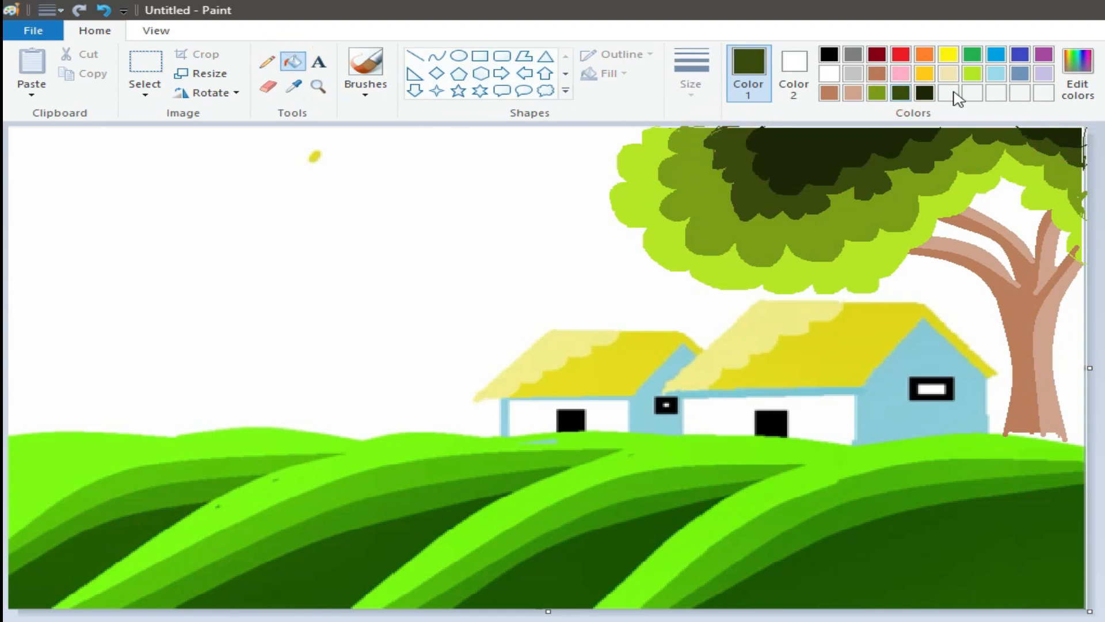
Mix a near-black colour, then outline and fill the innermost foliage patch at the crown's top
{"action": "left_click", "coordinate": [1078, 72]}
{"action": "left_click", "coordinate": [924, 479]}
{"action": "left_click", "coordinate": [497, 555]}
{"action": "left_click", "coordinate": [267, 61]}
{"action": "left_click_drag", "start_coordinate": [775, 134], "coordinate": [813, 147]}
{"action": "left_click", "coordinate": [293, 61]}
{"action": "left_click", "coordinate": [817, 137]}
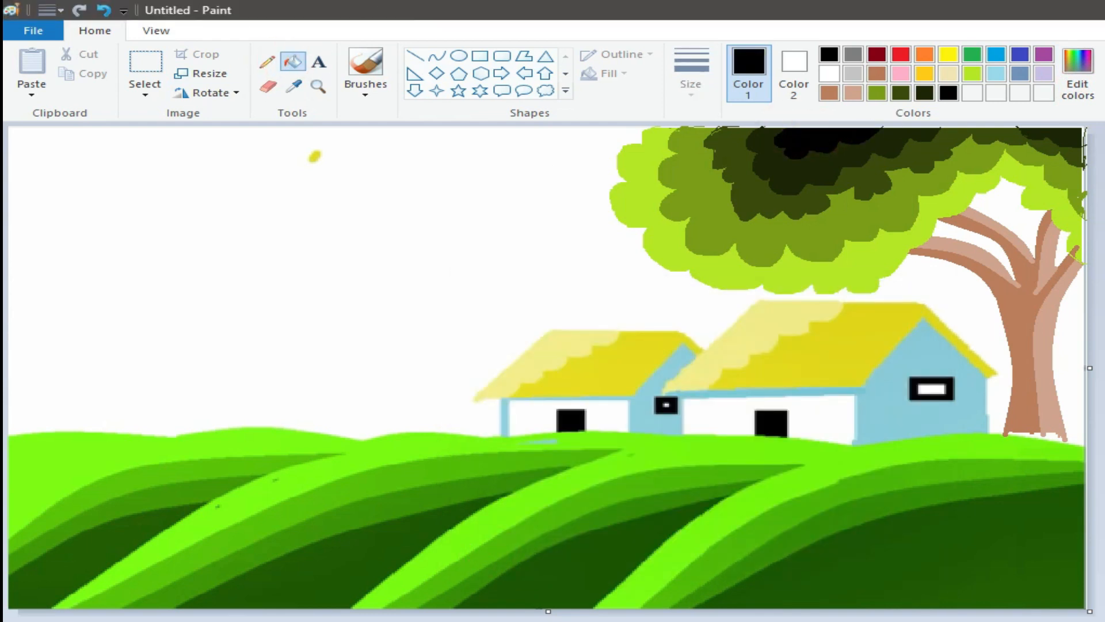
Trace the tree crown's scalloped edge in black and fill the gaps inside the outline with lime
{"action": "left_click", "coordinate": [271, 61]}
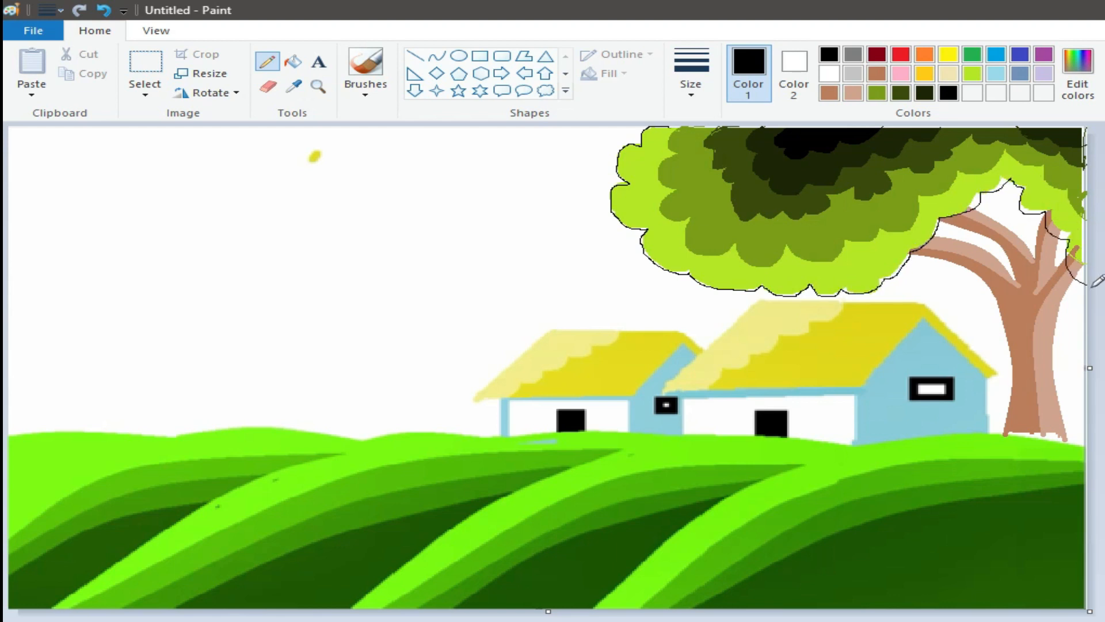
{"action": "left_click", "coordinate": [972, 74]}
{"action": "left_click", "coordinate": [293, 61]}
{"action": "left_click", "coordinate": [630, 168]}
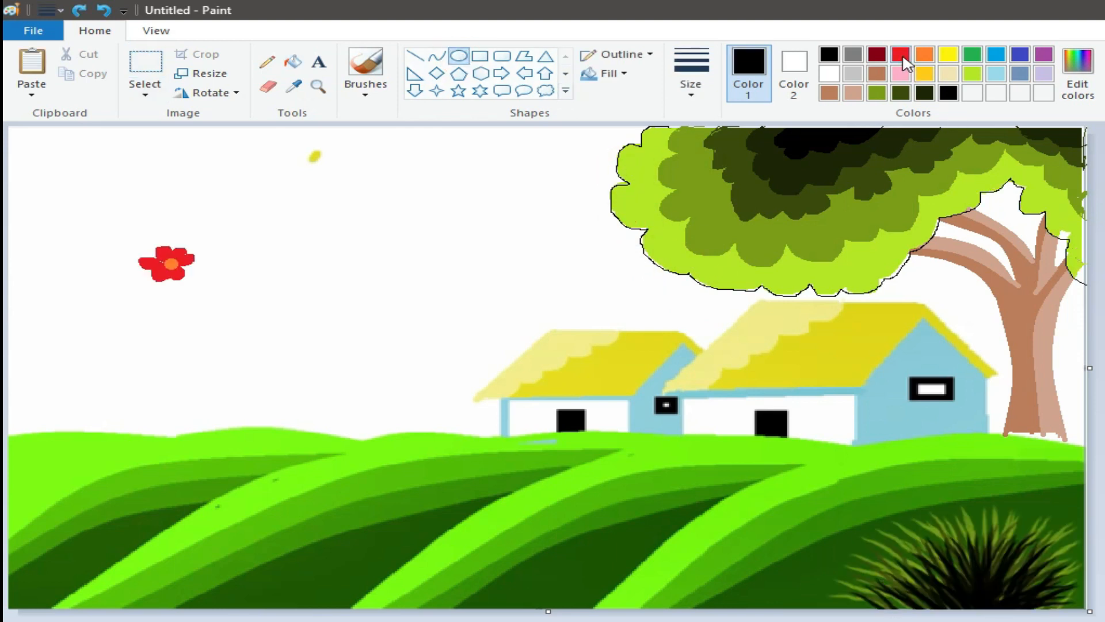
Sketch a small red flower outline on the grass tuft's left side and fill its centre with red
{"action": "left_click", "coordinate": [901, 54]}
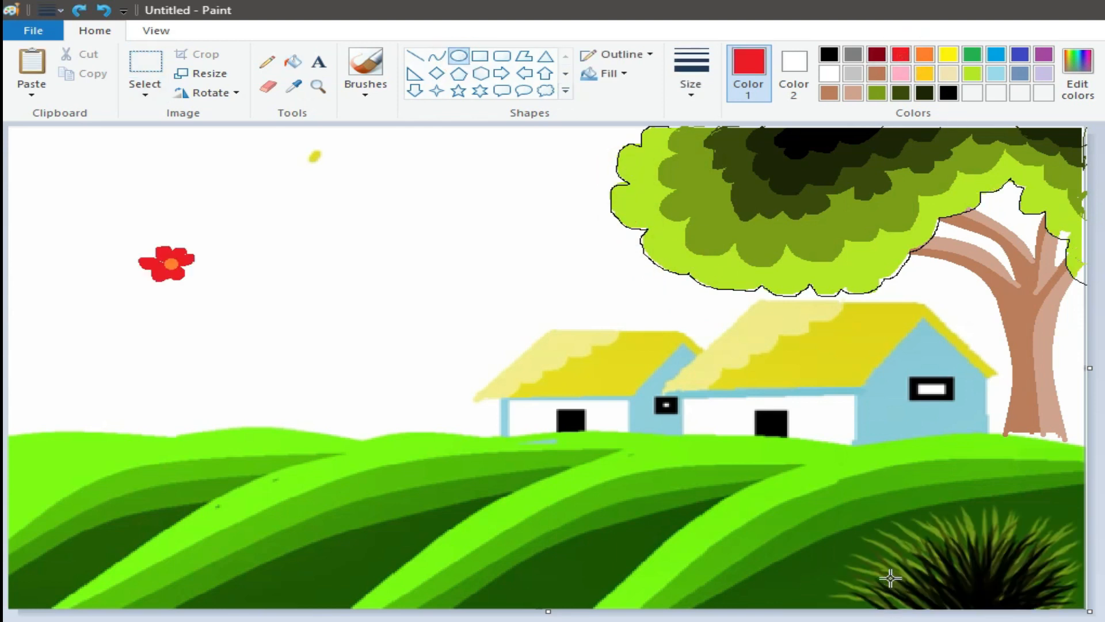
{"action": "left_click_drag", "start_coordinate": [902, 587], "coordinate": [904, 588]}
{"action": "left_click", "coordinate": [293, 61]}
{"action": "left_click", "coordinate": [898, 586]}
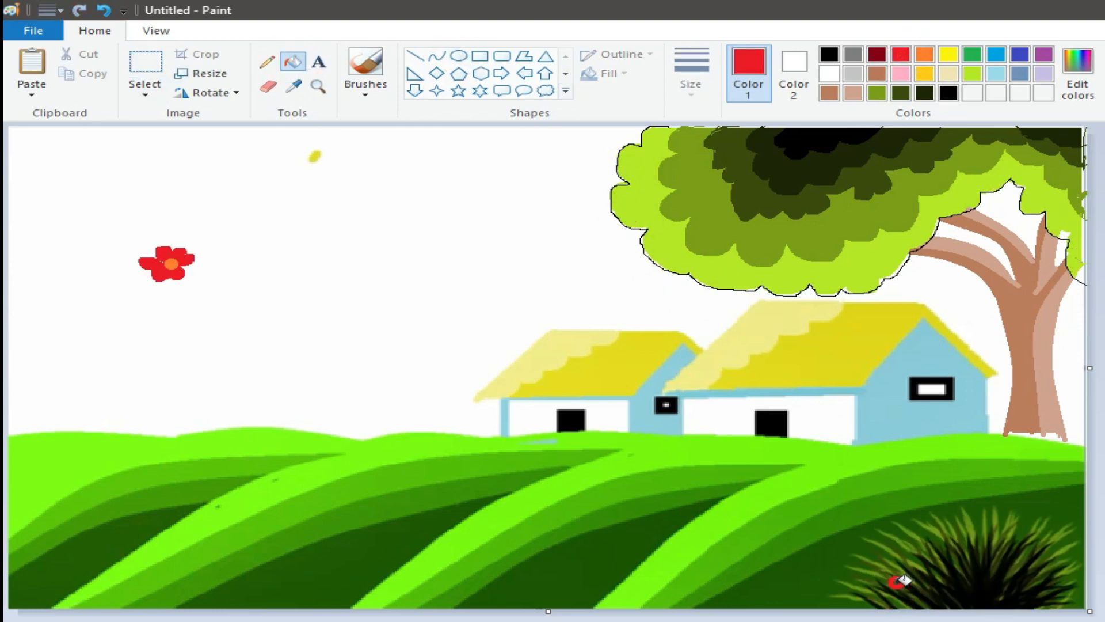
{"action": "left_click", "coordinate": [266, 61]}
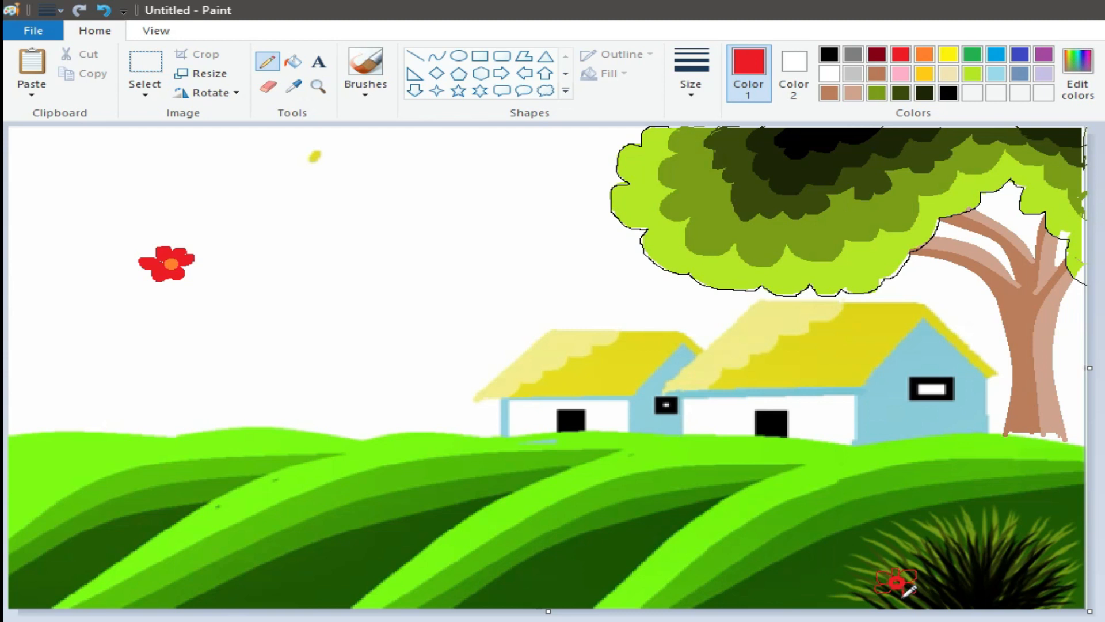
{"action": "left_click", "coordinate": [293, 61]}
{"action": "left_click", "coordinate": [893, 572]}
{"action": "left_click", "coordinate": [890, 577]}
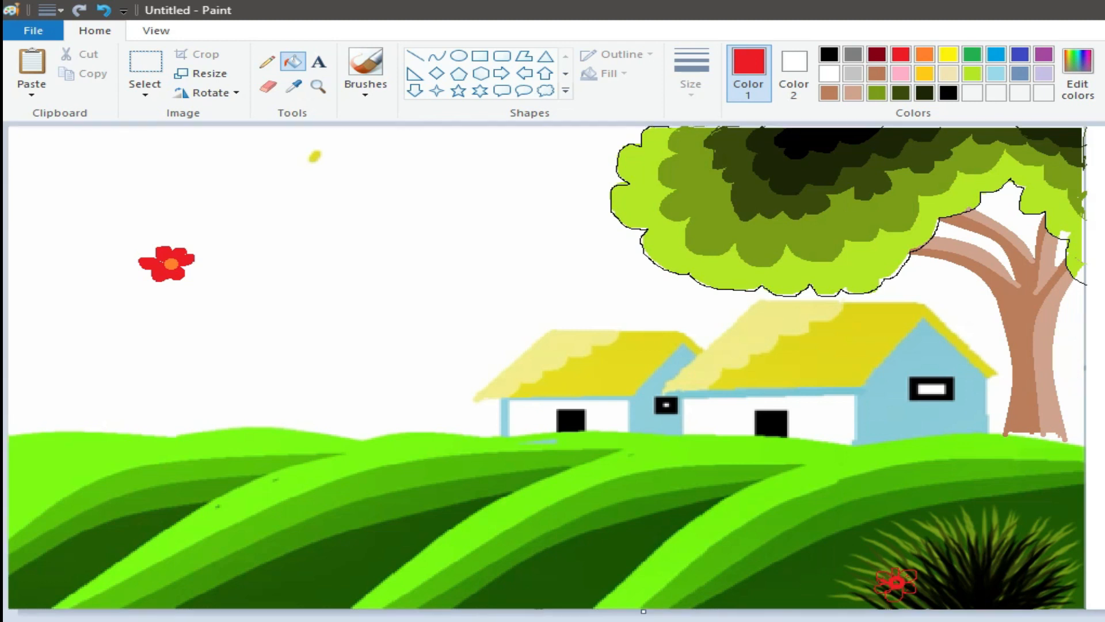
Draw a red five-petalled flower with an orange centre in the extra blank canvas beside the scene and fill it
{"action": "left_click", "coordinate": [458, 55]}
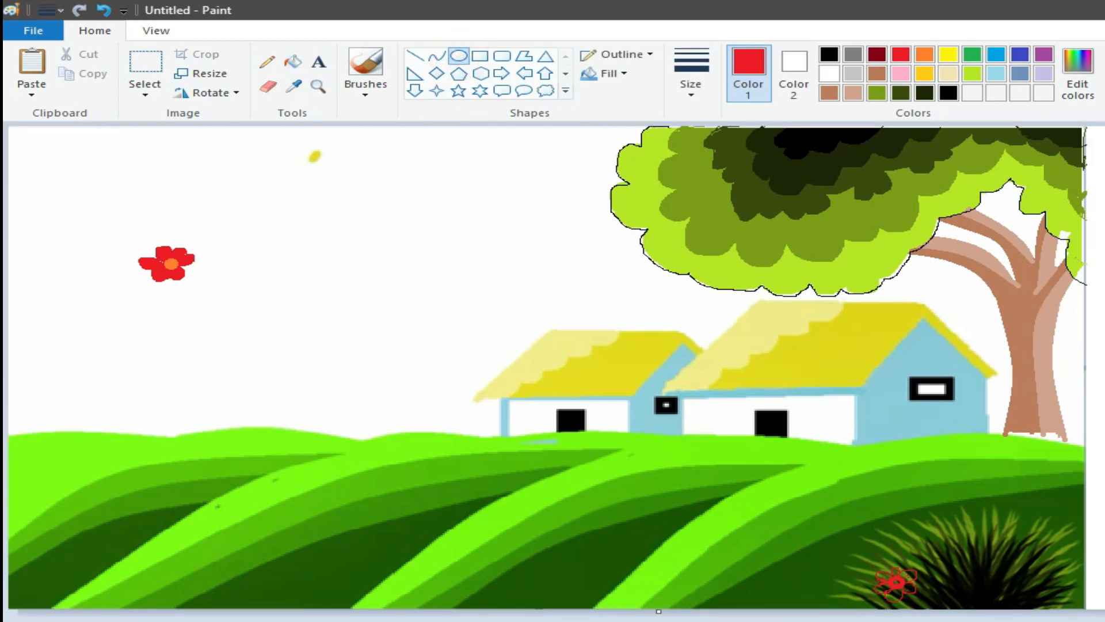
{"action": "left_click", "coordinate": [293, 61]}
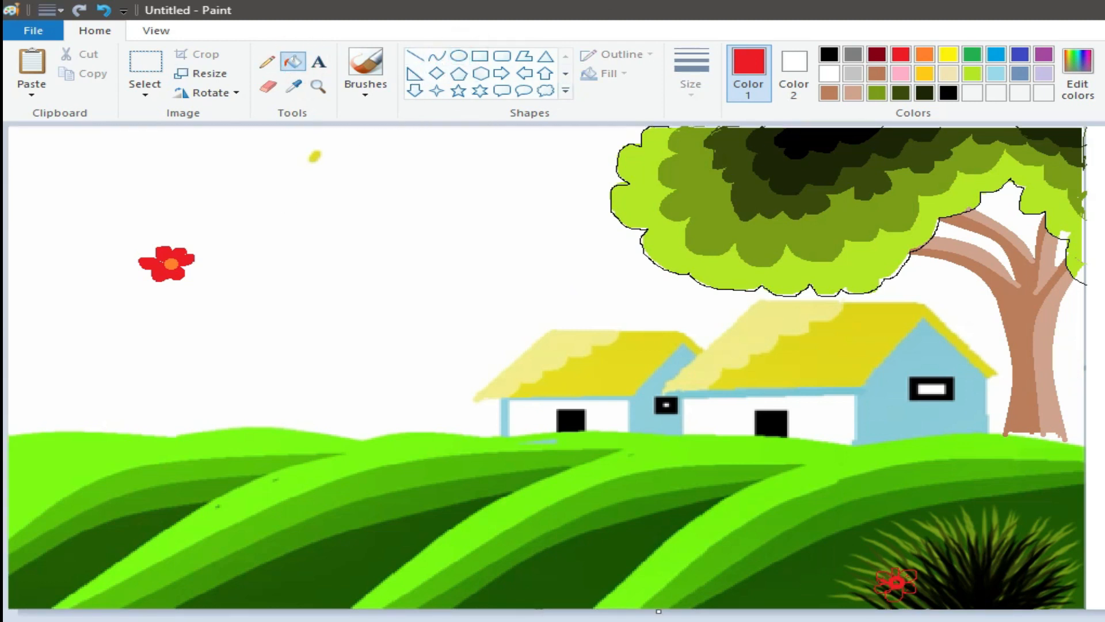
{"action": "left_click", "coordinate": [459, 56]}
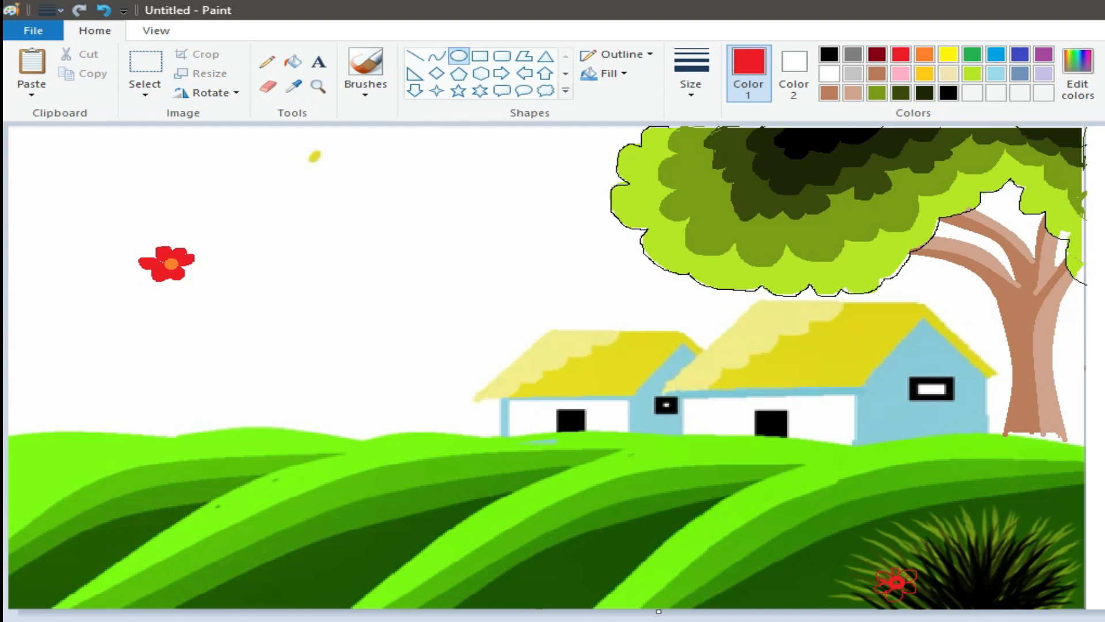
{"action": "left_click", "coordinate": [293, 61]}
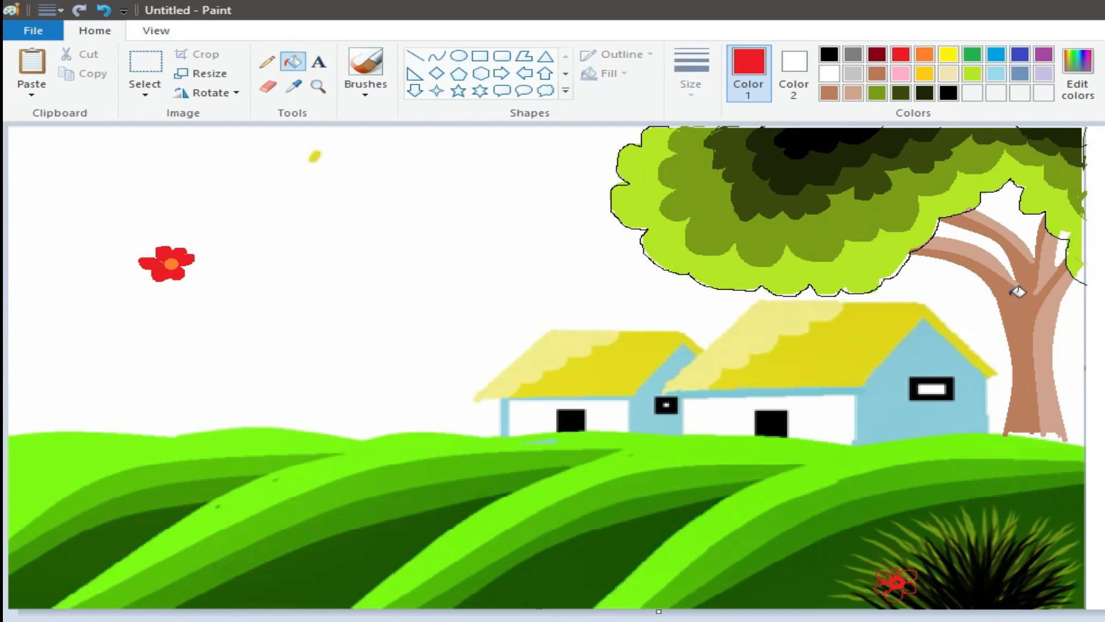
{"action": "left_click", "coordinate": [467, 57]}
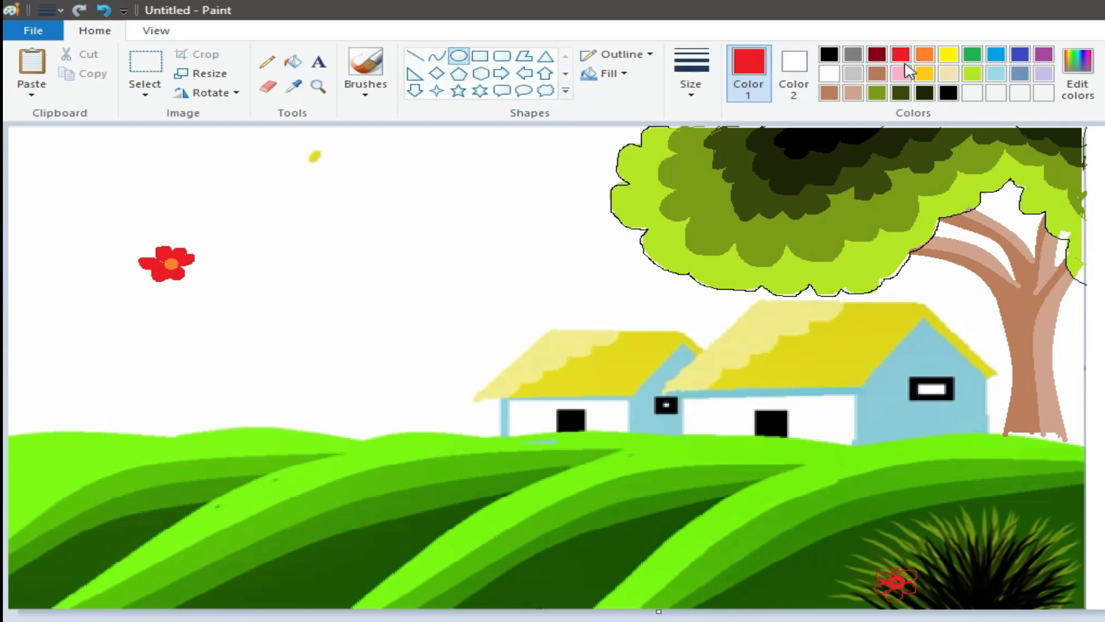
{"action": "left_click", "coordinate": [923, 54]}
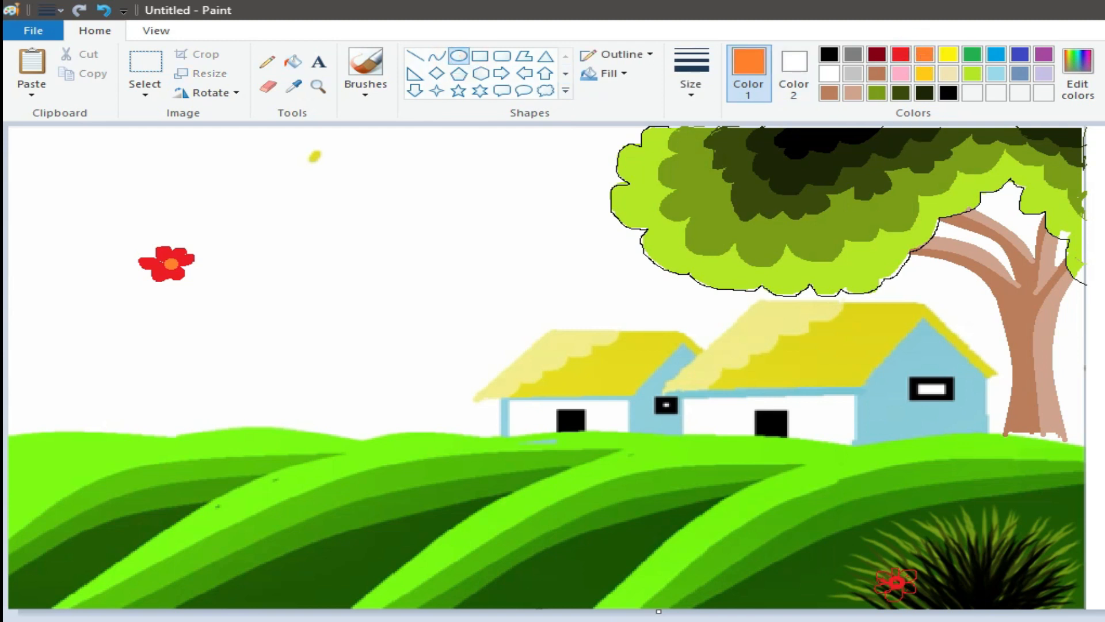
{"action": "left_click", "coordinate": [293, 62]}
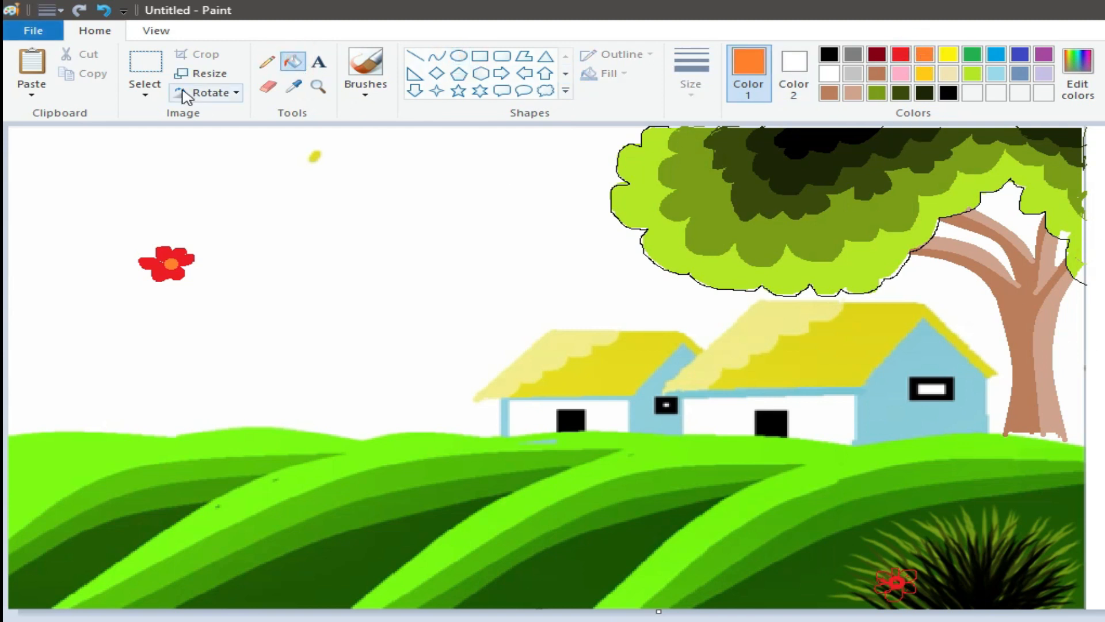
Bring the selected flower onto the scene near the grass tuft and turn on transparent selection
{"action": "left_click", "coordinate": [145, 90]}
{"action": "left_click", "coordinate": [178, 192]}
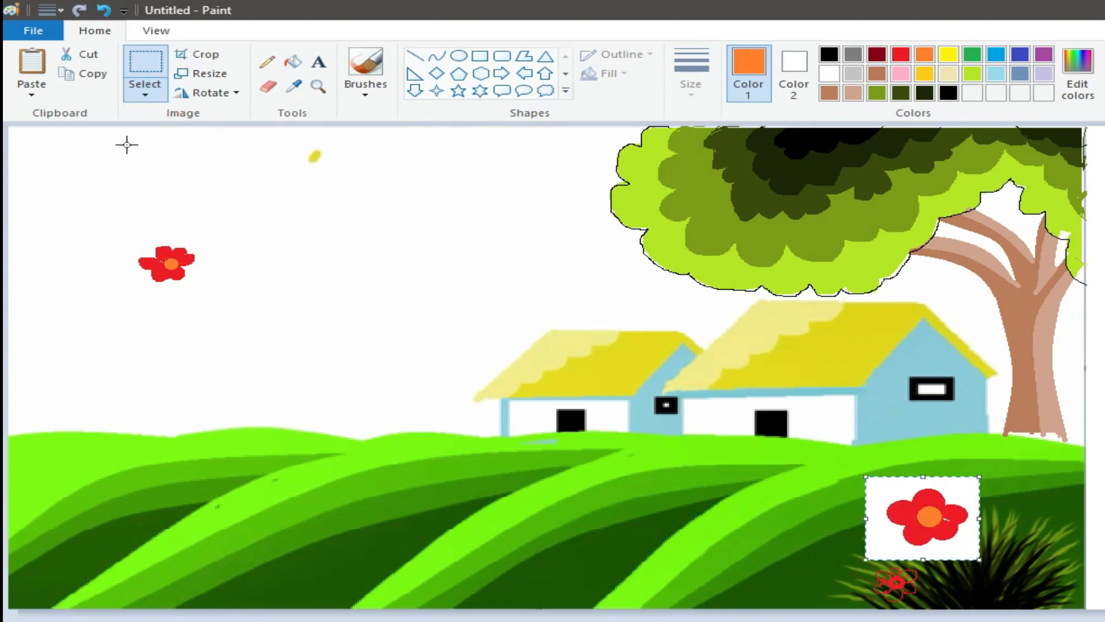
{"action": "left_click", "coordinate": [145, 89]}
{"action": "left_click", "coordinate": [196, 254]}
Try placing two shrunken flower copies on the grass tuft, one over the sketched outline and one above it
{"action": "left_click_drag", "start_coordinate": [980, 561], "coordinate": [941, 539]}
{"action": "left_click_drag", "start_coordinate": [907, 506], "coordinate": [894, 581]}
{"action": "right_click", "coordinate": [294, 214]}
{"action": "left_click", "coordinate": [320, 264]}
{"action": "left_click_drag", "start_coordinate": [33, 141], "coordinate": [923, 538]}
{"action": "left_click_drag", "start_coordinate": [976, 576], "coordinate": [950, 555]}
{"action": "left_click", "coordinate": [921, 533]}
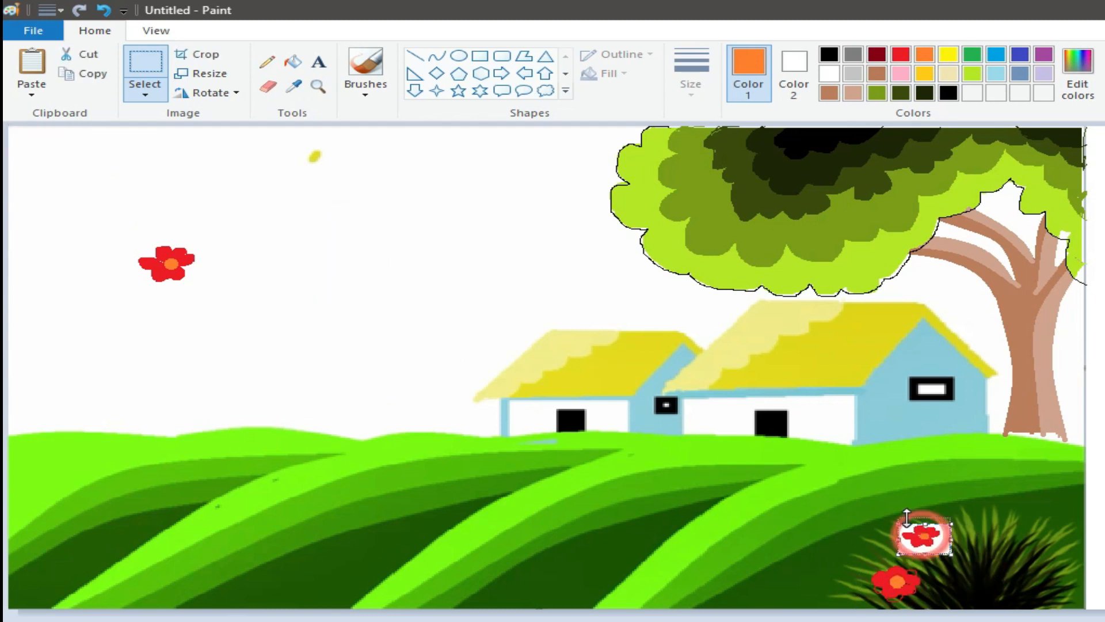
{"action": "left_click", "coordinate": [104, 10]}
{"action": "left_click", "coordinate": [103, 9]}
Select the drawn flower with a rectangular selection, copy it over the grass tuft, and delete the selected original
{"action": "left_click", "coordinate": [145, 91]}
{"action": "left_click", "coordinate": [221, 133]}
{"action": "left_click_drag", "start_coordinate": [1094, 288], "coordinate": [1104, 392]}
{"action": "left_click_drag", "start_coordinate": [1102, 345], "coordinate": [888, 550]}
{"action": "right_click", "coordinate": [898, 589]}
{"action": "left_click", "coordinate": [928, 611]}
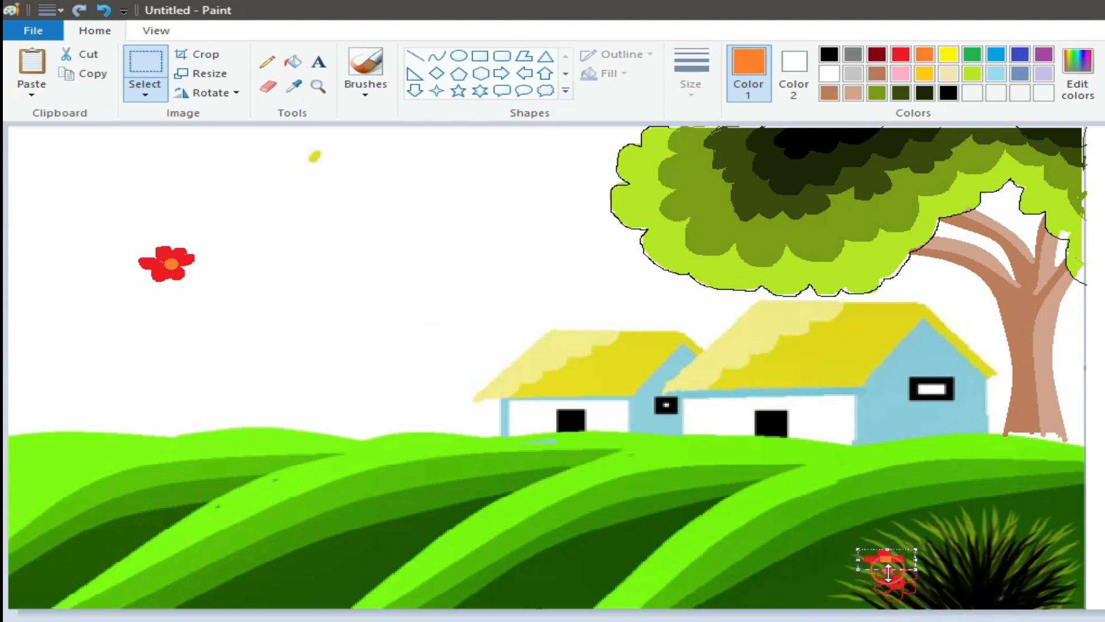
{"action": "key", "text": "Delete"}
Paste a full-size flower on the grass tuft's left side and a shrunken copy just left of its centre
{"action": "right_click", "coordinate": [879, 482]}
{"action": "left_click", "coordinate": [912, 533]}
{"action": "left_click_drag", "start_coordinate": [86, 183], "coordinate": [914, 572]}
{"action": "right_click", "coordinate": [936, 523]}
{"action": "left_click", "coordinate": [986, 573]}
{"action": "left_click_drag", "start_coordinate": [67, 168], "coordinate": [975, 587]}
{"action": "left_click_drag", "start_coordinate": [1014, 621], "coordinate": [967, 580]}
Add two shrunken flower copies to the grass tuft, one at its upper right and one at its centre
{"action": "right_click", "coordinate": [91, 133]}
{"action": "left_click", "coordinate": [128, 183]}
{"action": "left_click_drag", "start_coordinate": [63, 163], "coordinate": [1050, 572]}
{"action": "left_click_drag", "start_coordinate": [1091, 611], "coordinate": [1058, 561]}
{"action": "right_click", "coordinate": [137, 158]}
{"action": "left_click", "coordinate": [174, 209]}
{"action": "left_click_drag", "start_coordinate": [53, 161], "coordinate": [1009, 580]}
{"action": "left_click_drag", "start_coordinate": [1054, 612], "coordinate": [1009, 577]}
Add two more resized flower copies along the grass tuft's top edge, at its upper left and top centre
{"action": "right_click", "coordinate": [161, 212]}
{"action": "left_click", "coordinate": [198, 261]}
{"action": "left_click_drag", "start_coordinate": [60, 165], "coordinate": [945, 528]}
{"action": "left_click_drag", "start_coordinate": [998, 580], "coordinate": [939, 516]}
{"action": "left_click_drag", "start_coordinate": [917, 500], "coordinate": [924, 529]}
{"action": "right_click", "coordinate": [270, 224]}
{"action": "left_click", "coordinate": [334, 278]}
{"action": "left_click_drag", "start_coordinate": [104, 214], "coordinate": [82, 176]}
{"action": "left_click_drag", "start_coordinate": [43, 152], "coordinate": [193, 197]}
{"action": "left_click_drag", "start_coordinate": [157, 175], "coordinate": [983, 523]}
Place two full-size flower copies low on the tuft, one over the sketched red outline and one on the right side
{"action": "right_click", "coordinate": [222, 209]}
{"action": "left_click", "coordinate": [278, 259]}
{"action": "left_click_drag", "start_coordinate": [78, 154], "coordinate": [357, 236]}
{"action": "right_click", "coordinate": [144, 187]}
{"action": "left_click", "coordinate": [197, 241]}
{"action": "left_click_drag", "start_coordinate": [407, 286], "coordinate": [898, 592]}
{"action": "right_click", "coordinate": [305, 243]}
{"action": "left_click", "coordinate": [339, 294]}
{"action": "left_click_drag", "start_coordinate": [64, 174], "coordinate": [1059, 592]}
Add two shrunken flower copies at the tuft's base, one at the far left and one at the bottom centre
{"action": "right_click", "coordinate": [318, 241]}
{"action": "left_click", "coordinate": [371, 291]}
{"action": "left_click_drag", "start_coordinate": [64, 174], "coordinate": [348, 266]}
{"action": "left_click_drag", "start_coordinate": [382, 304], "coordinate": [348, 259]}
{"action": "left_click_drag", "start_coordinate": [306, 230], "coordinate": [833, 598]}
{"action": "right_click", "coordinate": [355, 253]}
{"action": "left_click", "coordinate": [407, 302]}
{"action": "left_click_drag", "start_coordinate": [63, 172], "coordinate": [352, 269]}
{"action": "left_click_drag", "start_coordinate": [395, 316], "coordinate": [357, 276]}
{"action": "left_click_drag", "start_coordinate": [323, 248], "coordinate": [980, 591]}
{"action": "left_click", "coordinate": [397, 255]}
Select the whole flowering tuft with a rectangular selection and copy it
{"action": "left_click", "coordinate": [149, 94]}
{"action": "left_click", "coordinate": [184, 131]}
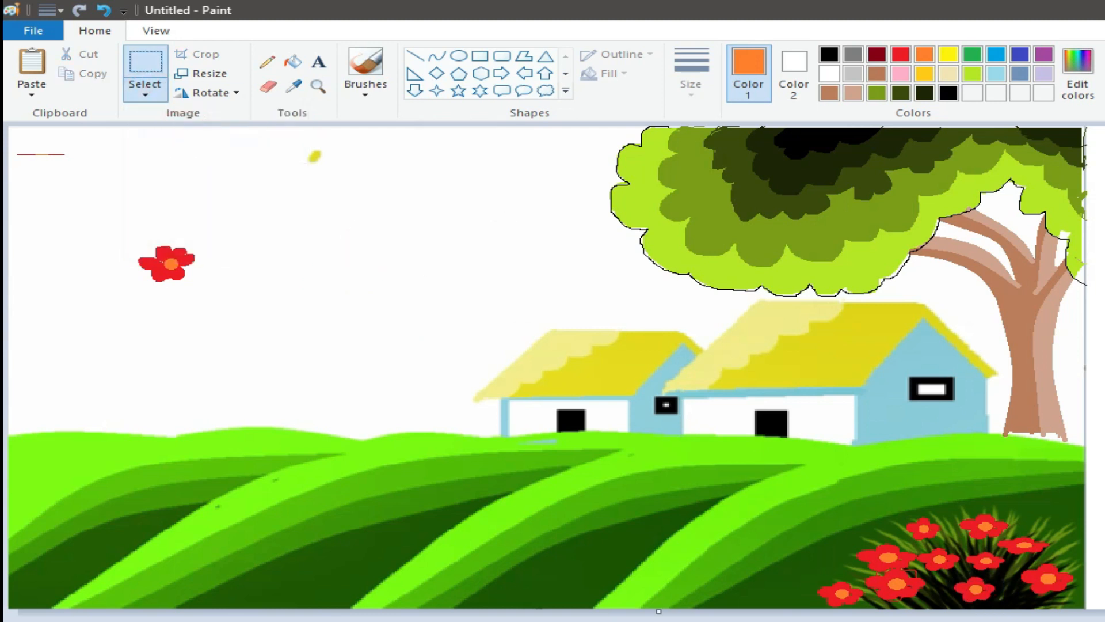
{"action": "left_click_drag", "start_coordinate": [814, 514], "coordinate": [1082, 609]}
{"action": "right_click", "coordinate": [939, 557]}
{"action": "left_click", "coordinate": [957, 588]}
Paste two shrunken copies of the flowering tuft along the scene's bottom edge, one in the middle and one in the left corner
{"action": "right_click", "coordinate": [308, 324]}
{"action": "left_click", "coordinate": [350, 379]}
{"action": "left_click_drag", "start_coordinate": [252, 206], "coordinate": [381, 300]}
{"action": "left_click_drag", "start_coordinate": [316, 282], "coordinate": [547, 587]}
{"action": "right_click", "coordinate": [396, 514]}
{"action": "left_click", "coordinate": [447, 562]}
{"action": "left_click_drag", "start_coordinate": [178, 161], "coordinate": [87, 570]}
{"action": "left_click_drag", "start_coordinate": [178, 574], "coordinate": [90, 577]}
{"action": "left_click_drag", "start_coordinate": [33, 531], "coordinate": [29, 588]}
{"action": "left_click", "coordinate": [506, 549]}
Paste a third shrunken flowering tuft on the bottom edge, between the left corner and middle ones
{"action": "right_click", "coordinate": [275, 303]}
{"action": "left_click", "coordinate": [316, 357]}
{"action": "left_click_drag", "start_coordinate": [140, 167], "coordinate": [374, 222]}
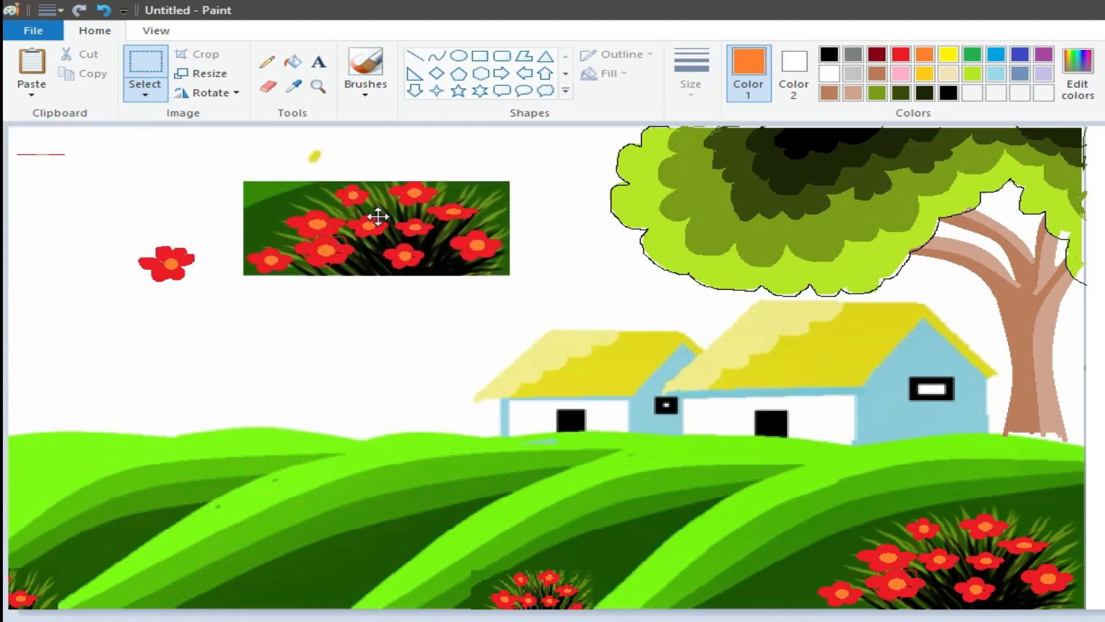
{"action": "left_click_drag", "start_coordinate": [242, 271], "coordinate": [427, 255]}
{"action": "left_click_drag", "start_coordinate": [511, 218], "coordinate": [251, 602]}
{"action": "left_click", "coordinate": [407, 374]}
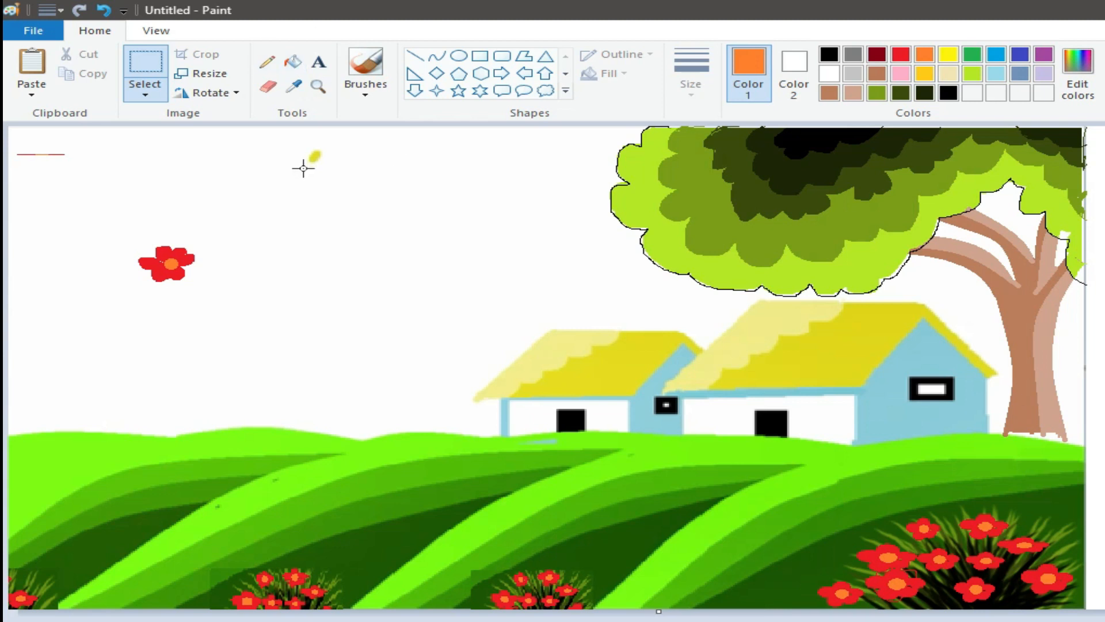
Delete the spare red flower from the sky and narrow the canvas to the scene's right edge
{"action": "left_click", "coordinate": [145, 94]}
{"action": "left_click_drag", "start_coordinate": [60, 227], "coordinate": [252, 305]}
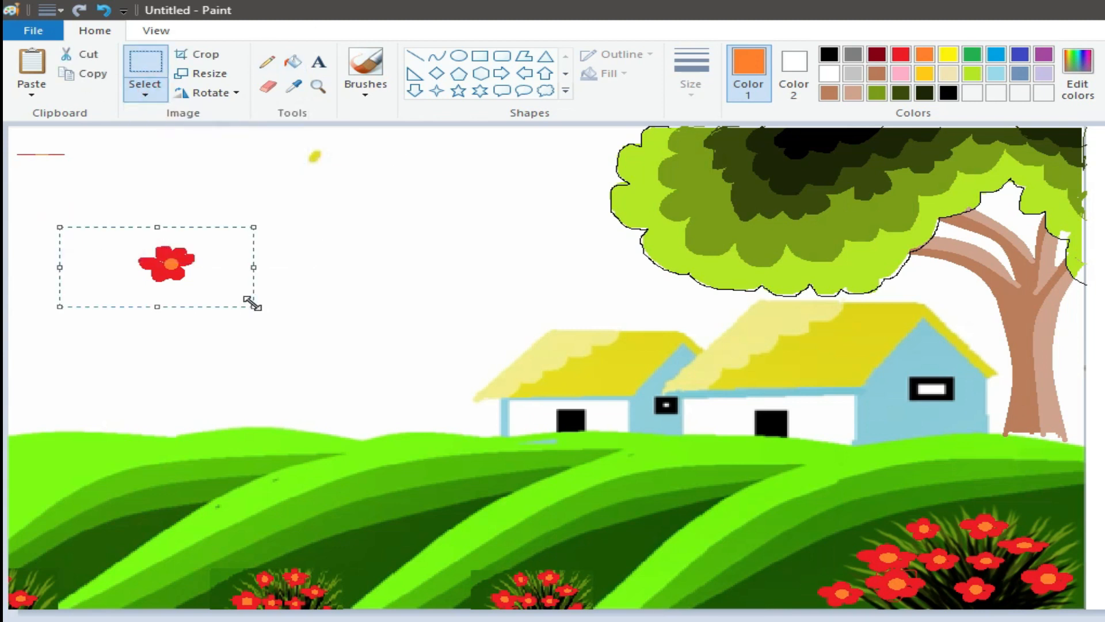
{"action": "key", "text": "Delete"}
{"action": "left_click_drag", "start_coordinate": [1104, 368], "coordinate": [1083, 373]}
Outline a low bush around the foot of the tree in dark olive with the Pencil
{"action": "left_click", "coordinate": [973, 71]}
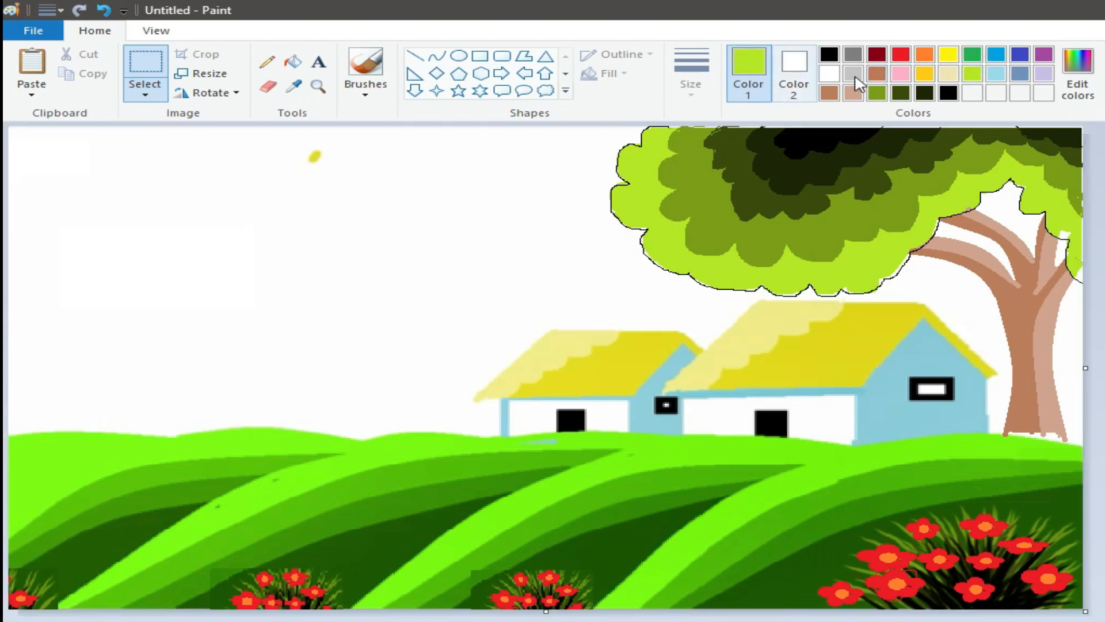
{"action": "left_click", "coordinate": [901, 93]}
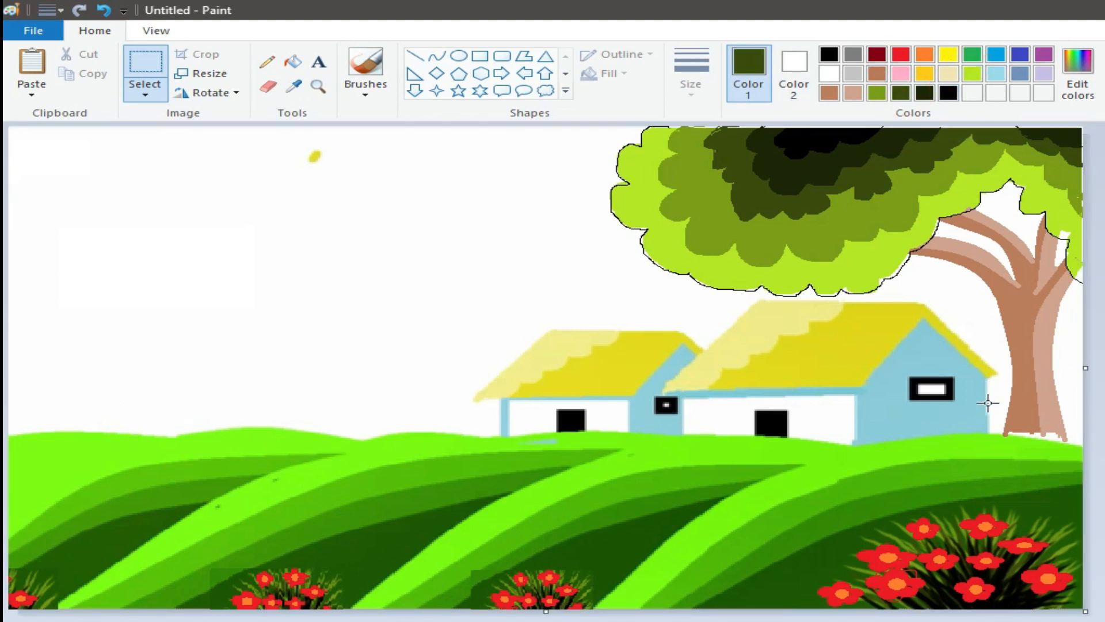
{"action": "left_click", "coordinate": [266, 61]}
{"action": "left_click_drag", "start_coordinate": [984, 394], "coordinate": [1007, 394]}
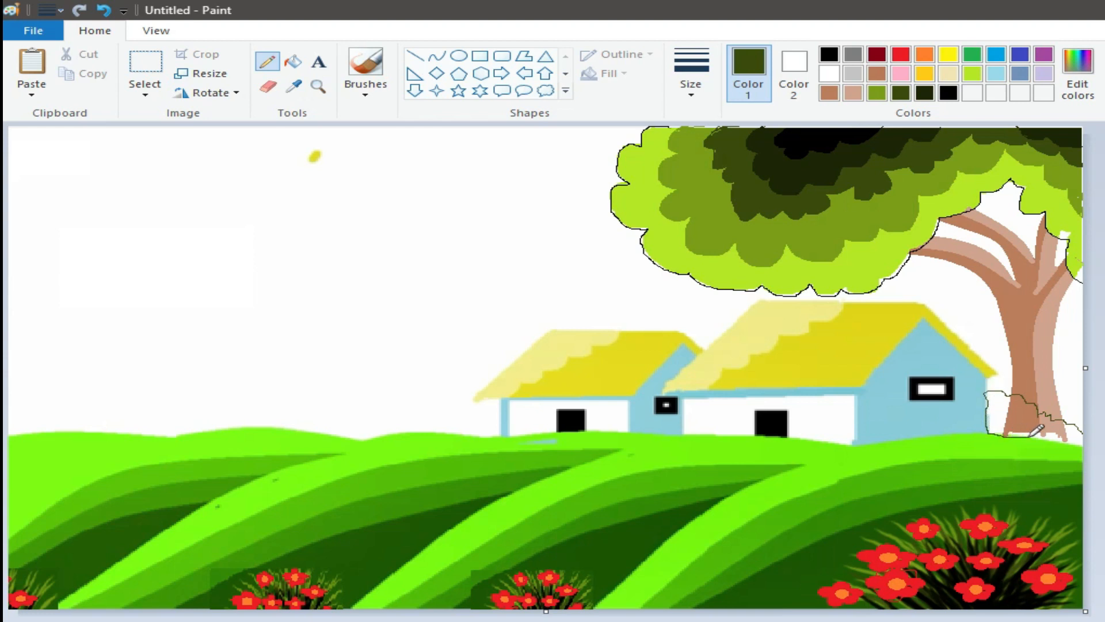
Fill the bush outline and the gaps around the tree's foot with lime
{"action": "left_click", "coordinate": [291, 62]}
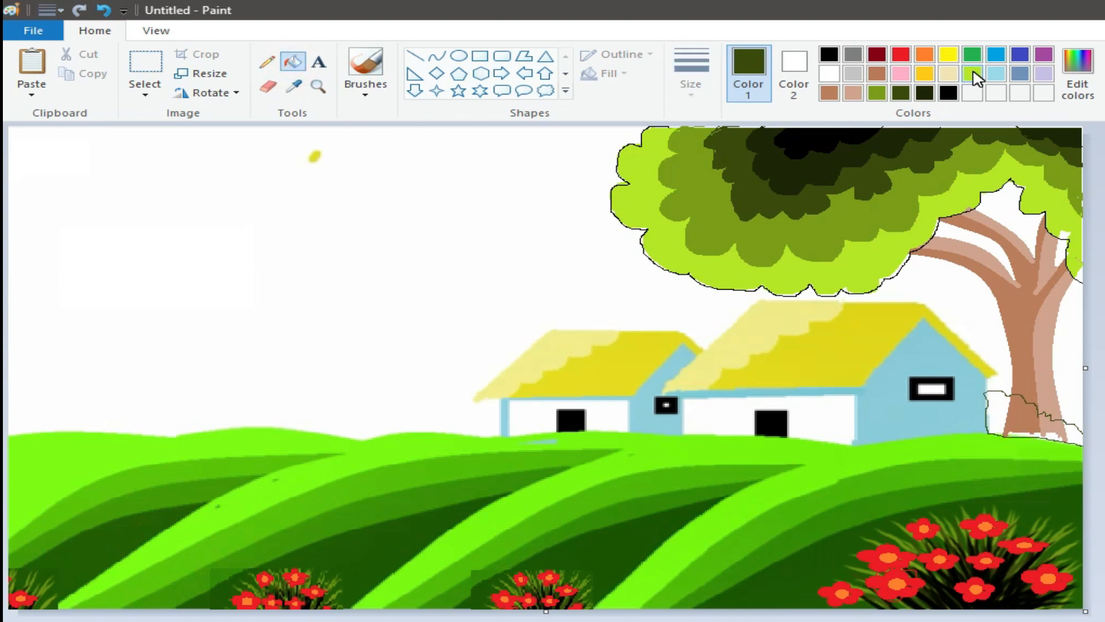
{"action": "left_click", "coordinate": [973, 73]}
{"action": "left_click", "coordinate": [1000, 415]}
{"action": "left_click", "coordinate": [1024, 431]}
{"action": "left_click", "coordinate": [1076, 434]}
{"action": "left_click", "coordinate": [1021, 435]}
{"action": "left_click", "coordinate": [996, 431]}
{"action": "left_click", "coordinate": [1068, 441]}
Draw a second scalloped layer inside the bush and fill it with olive green
{"action": "left_click", "coordinate": [267, 61]}
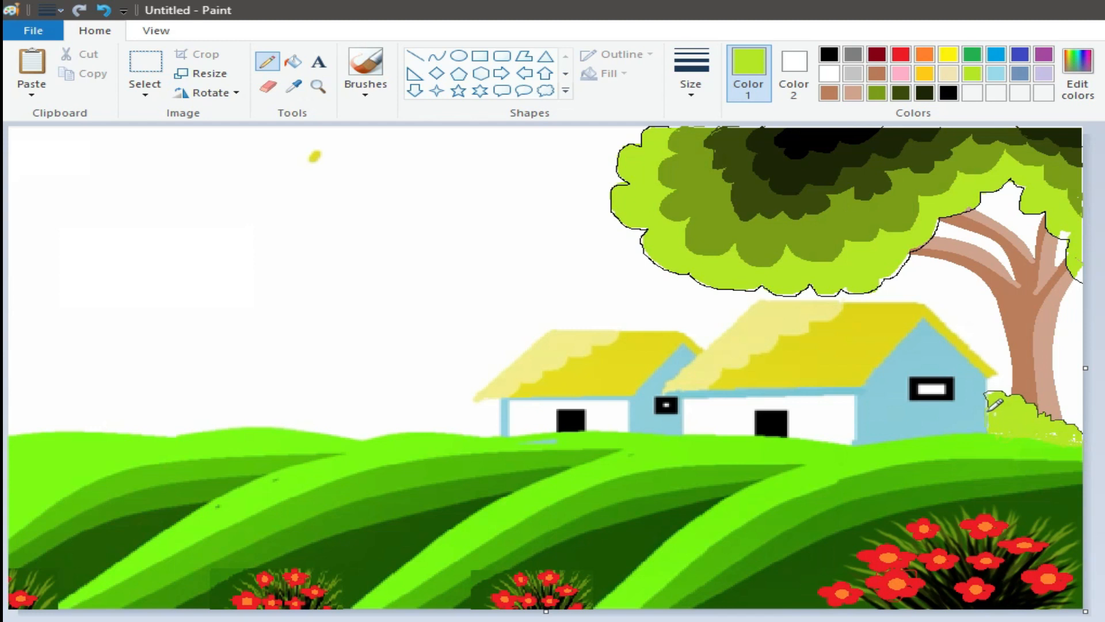
{"action": "left_click", "coordinate": [878, 92]}
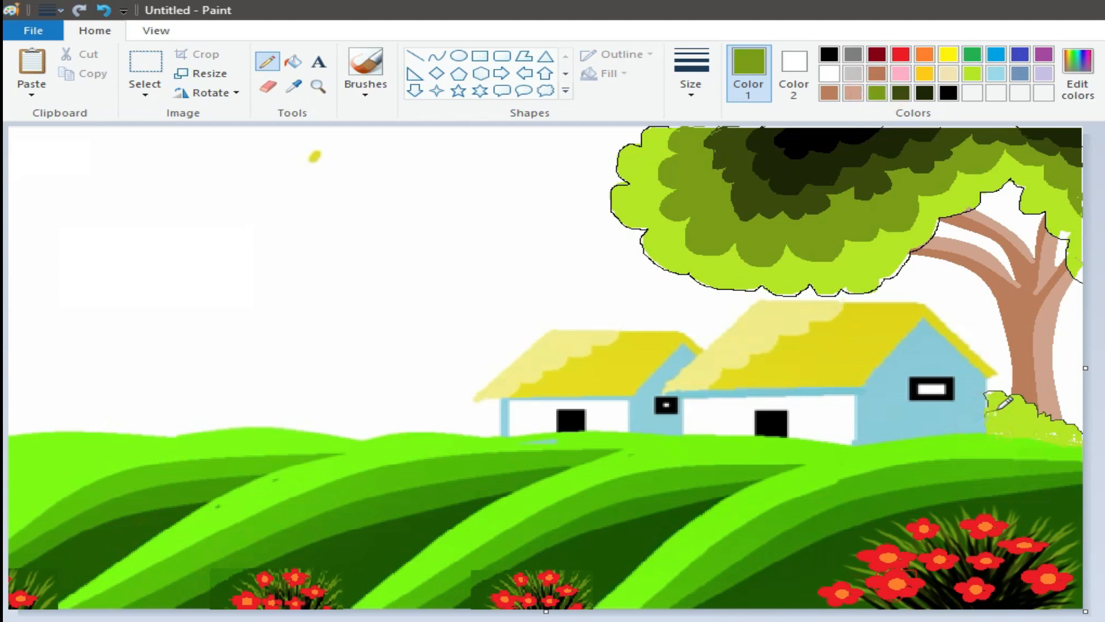
{"action": "left_click", "coordinate": [291, 66]}
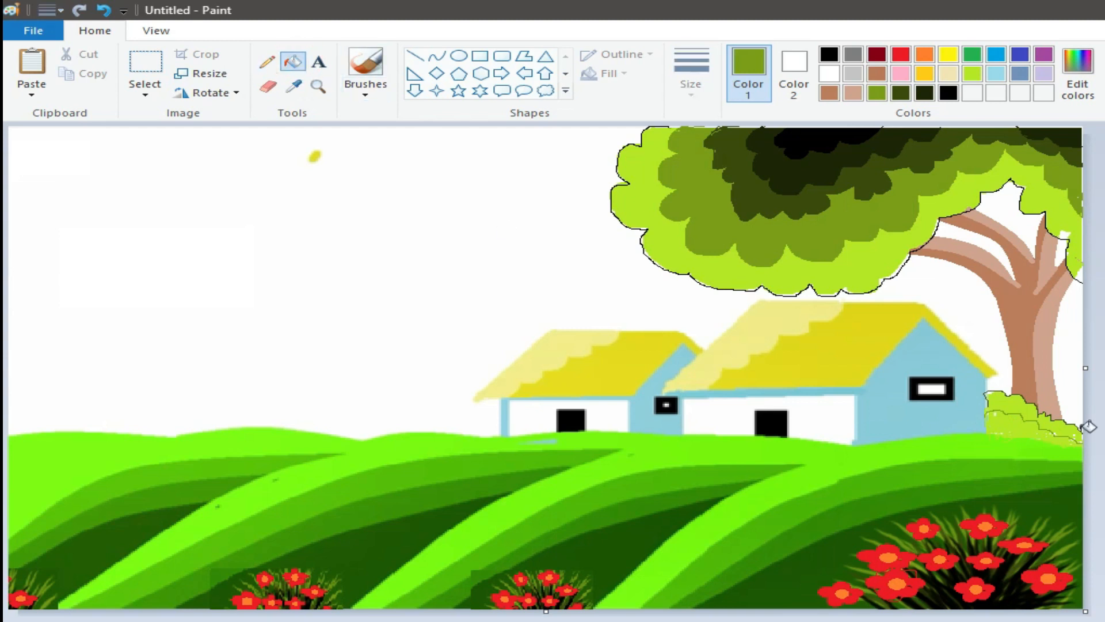
{"action": "left_click", "coordinate": [1004, 423]}
Draw a third layer along the bush's base and fill it with dark olive
{"action": "left_click", "coordinate": [901, 92]}
{"action": "left_click", "coordinate": [267, 62]}
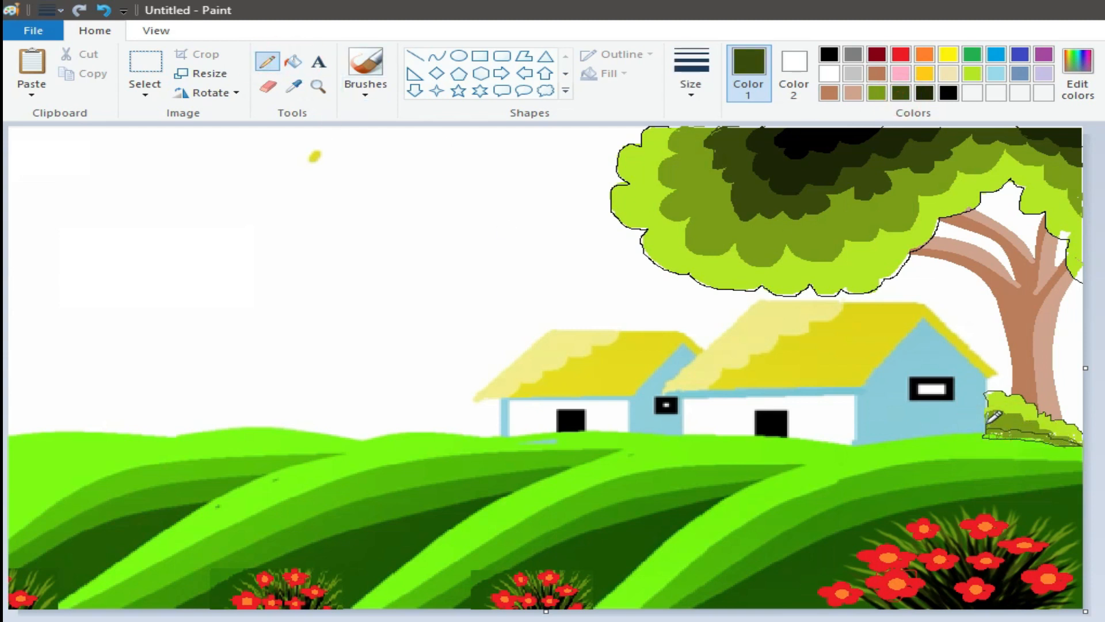
{"action": "left_click", "coordinate": [292, 61]}
{"action": "left_click", "coordinate": [990, 437]}
Touch up the larger house's wall edge beside the bush with a light turquoise brush
{"action": "left_click", "coordinate": [365, 84]}
{"action": "left_click", "coordinate": [365, 119]}
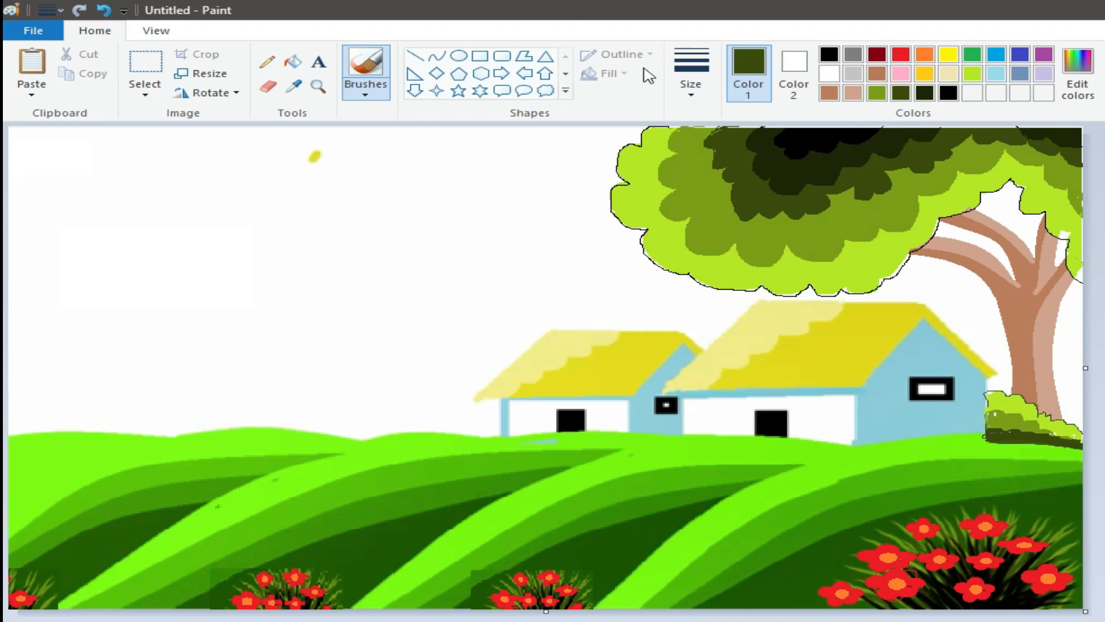
{"action": "left_click", "coordinate": [996, 73]}
Draw the two edges of a second tree trunk at the scene's left as brown curves bending inward
{"action": "left_click", "coordinate": [414, 55]}
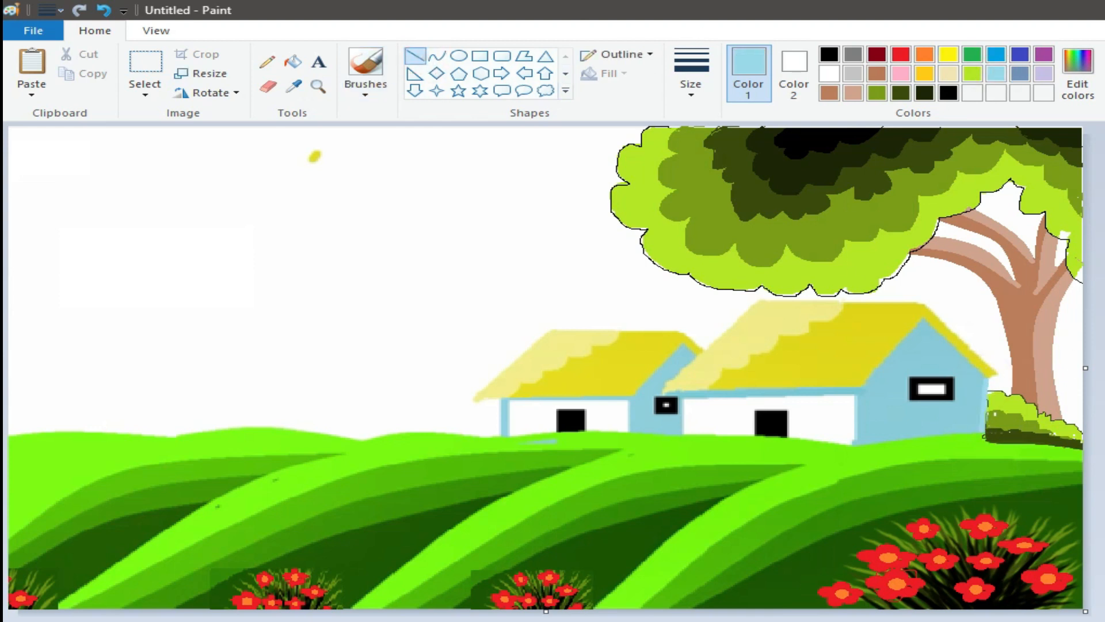
{"action": "left_click", "coordinate": [835, 94]}
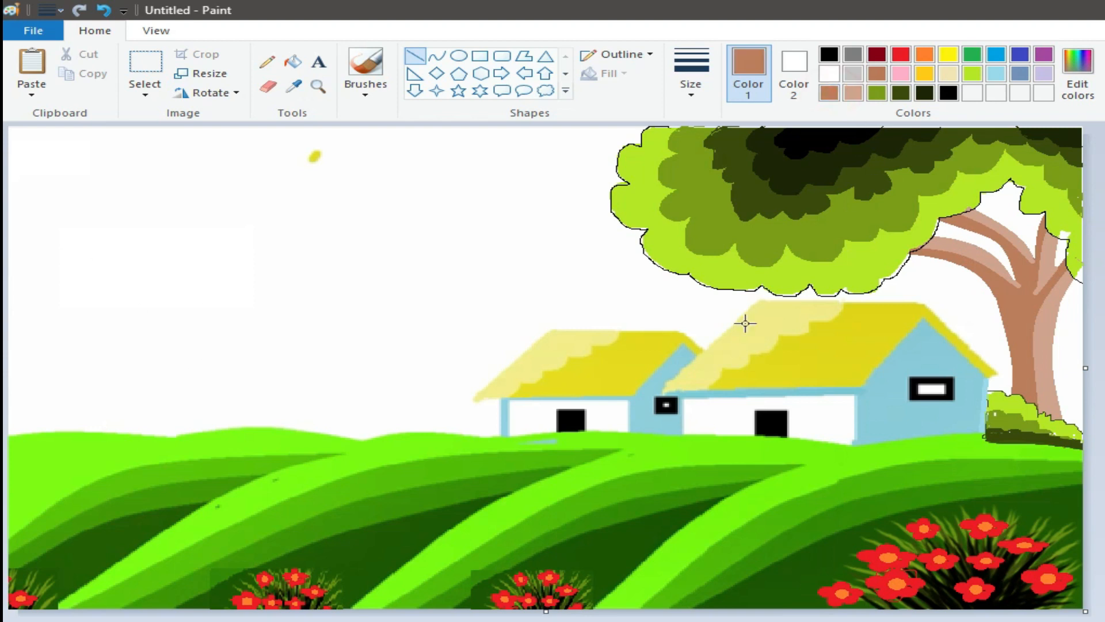
{"action": "mouse_move", "coordinate": [154, 250]}
{"action": "left_mouse_down"}
{"action": "mouse_move", "coordinate": [153, 337]}
{"action": "mouse_move", "coordinate": [105, 610]}
{"action": "left_mouse_up"}
{"action": "left_click", "coordinate": [110, 13]}
{"action": "left_click", "coordinate": [437, 56]}
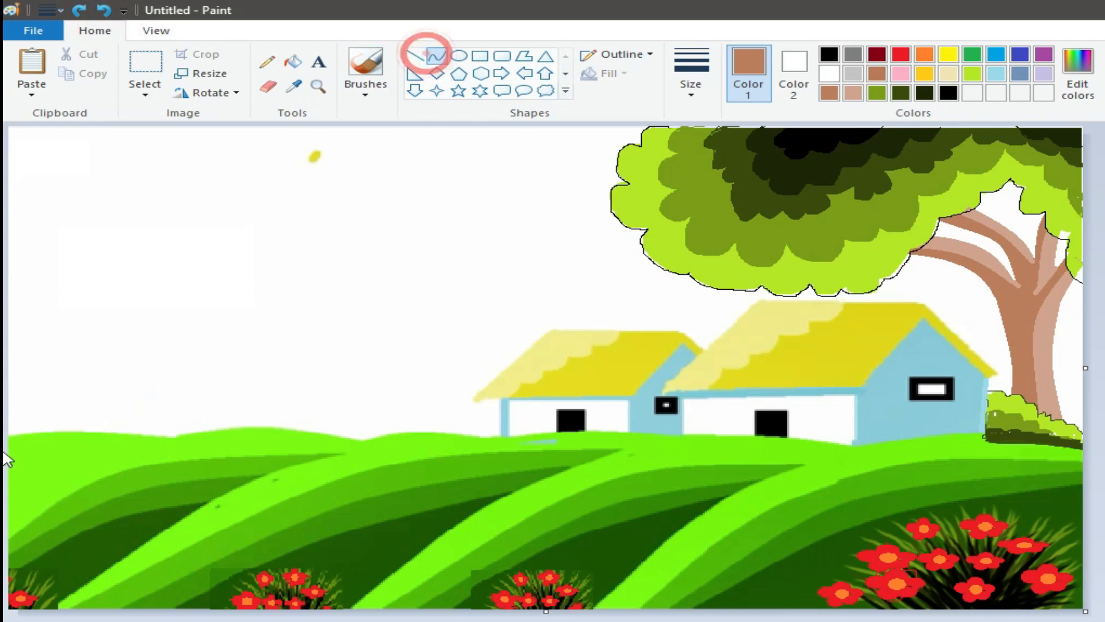
{"action": "left_click_drag", "start_coordinate": [151, 298], "coordinate": [111, 609]}
{"action": "left_click_drag", "start_coordinate": [125, 475], "coordinate": [158, 483]}
{"action": "left_click", "coordinate": [437, 55]}
{"action": "left_click_drag", "start_coordinate": [226, 298], "coordinate": [207, 609]}
{"action": "left_click_drag", "start_coordinate": [213, 483], "coordinate": [188, 382]}
Add brown curved roots spreading outward from both sides of the new trunk's base
{"action": "left_click", "coordinate": [437, 55]}
{"action": "mouse_move", "coordinate": [139, 529]}
{"action": "left_mouse_down"}
{"action": "mouse_move", "coordinate": [15, 611]}
{"action": "mouse_move", "coordinate": [106, 582]}
{"action": "mouse_move", "coordinate": [47, 609]}
{"action": "left_mouse_up"}
{"action": "left_click", "coordinate": [411, 55]}
{"action": "left_click", "coordinate": [436, 56]}
{"action": "left_click_drag", "start_coordinate": [86, 590], "coordinate": [98, 601]}
{"action": "left_click", "coordinate": [440, 58]}
{"action": "left_click_drag", "start_coordinate": [197, 538], "coordinate": [239, 610]}
{"action": "left_click_drag", "start_coordinate": [218, 580], "coordinate": [213, 584]}
Draw the curved inner root lines between the two sides of the new trunk's base in brown
{"action": "left_click", "coordinate": [416, 57]}
{"action": "left_click", "coordinate": [437, 59]}
{"action": "left_click", "coordinate": [436, 58]}
{"action": "left_click_drag", "start_coordinate": [116, 607], "coordinate": [204, 611]}
{"action": "left_click", "coordinate": [416, 57]}
{"action": "key", "text": "ctrl+z"}
{"action": "left_click", "coordinate": [436, 58]}
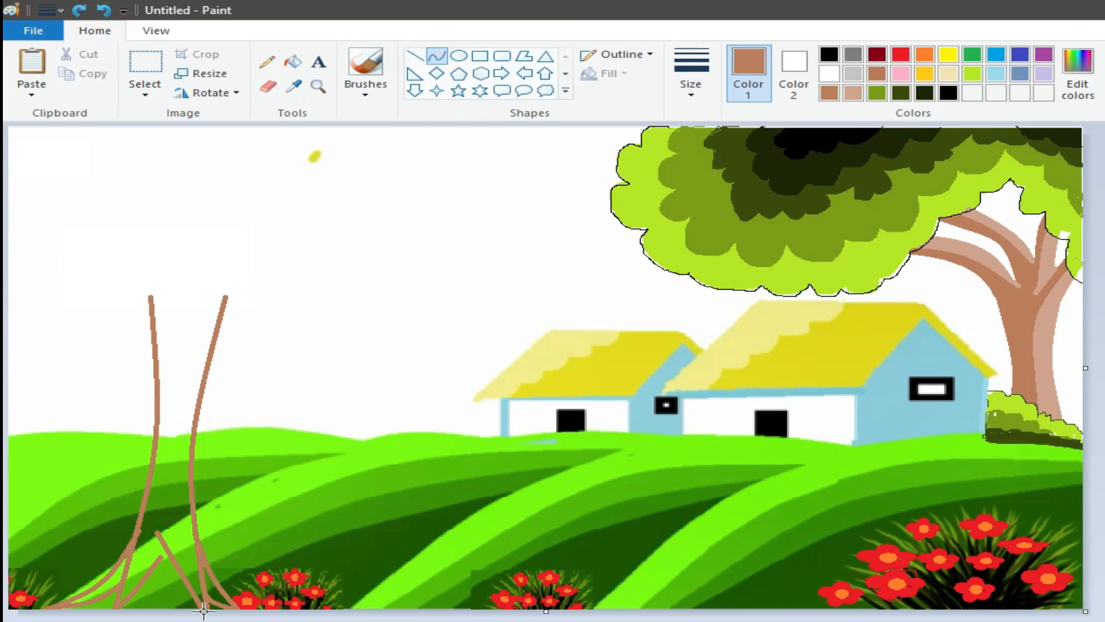
{"action": "left_click_drag", "start_coordinate": [182, 572], "coordinate": [166, 590]}
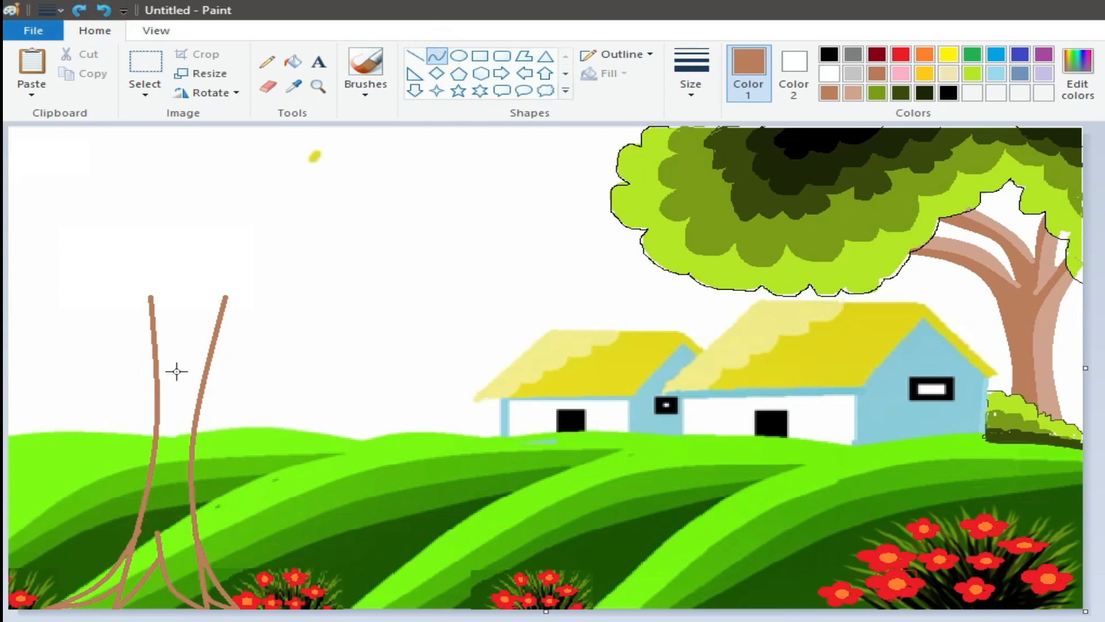
{"action": "left_click", "coordinate": [459, 56]}
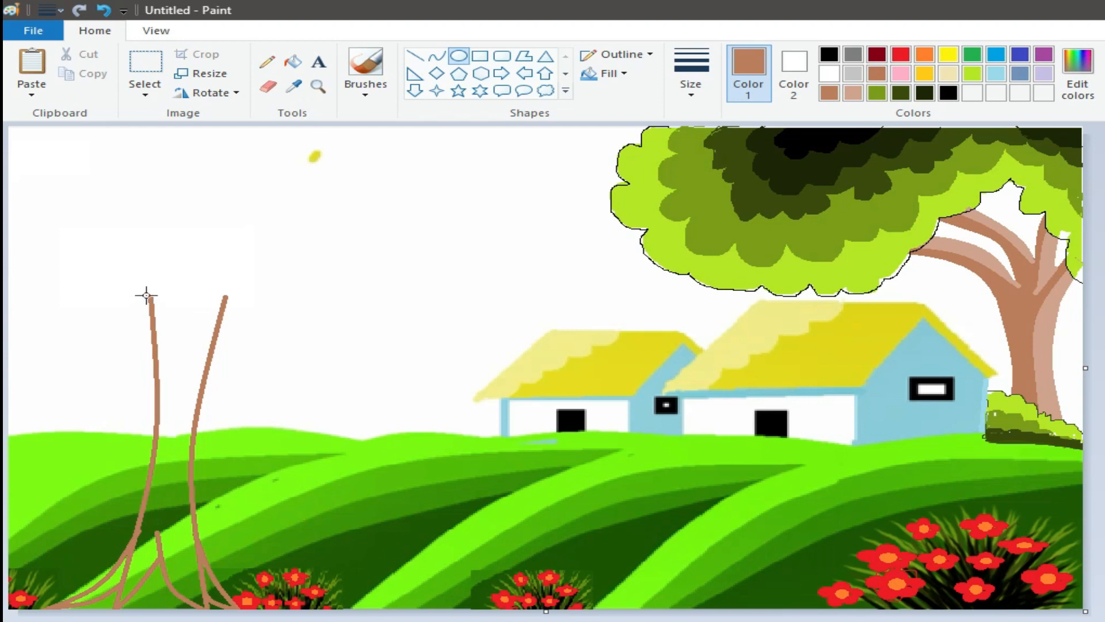
Draw brown curves for the outer edges of the branches spreading to both sides of the new trunk's top
{"action": "left_click", "coordinate": [437, 56]}
{"action": "left_click_drag", "start_coordinate": [37, 206], "coordinate": [152, 298]}
{"action": "left_click_drag", "start_coordinate": [99, 256], "coordinate": [119, 242]}
{"action": "left_click", "coordinate": [435, 55]}
{"action": "left_click_drag", "start_coordinate": [402, 200], "coordinate": [224, 297]}
{"action": "left_click_drag", "start_coordinate": [298, 254], "coordinate": [288, 227]}
Add the curved brown inner edges of the two side branches, meeting at the trunk's fork
{"action": "left_click", "coordinate": [437, 56]}
{"action": "left_click_drag", "start_coordinate": [45, 188], "coordinate": [187, 372]}
{"action": "left_click_drag", "start_coordinate": [118, 288], "coordinate": [148, 247]}
{"action": "left_click", "coordinate": [437, 57]}
{"action": "left_click_drag", "start_coordinate": [376, 186], "coordinate": [203, 302]}
{"action": "left_click_drag", "start_coordinate": [270, 257], "coordinate": [248, 229]}
Draw both edges of an upright middle branch in brown, rising from the fork between the side branches
{"action": "left_click", "coordinate": [436, 57]}
{"action": "left_click_drag", "start_coordinate": [180, 168], "coordinate": [204, 302]}
{"action": "left_click_drag", "start_coordinate": [177, 198], "coordinate": [222, 195]}
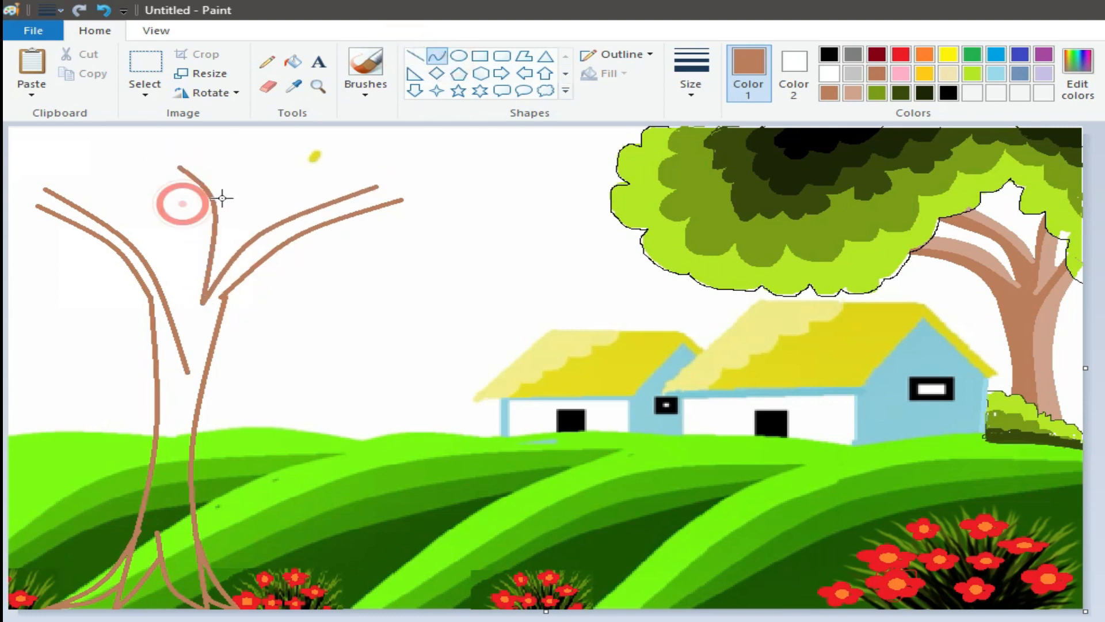
{"action": "left_click_drag", "start_coordinate": [213, 250], "coordinate": [158, 257]}
{"action": "left_click", "coordinate": [435, 57]}
{"action": "left_click_drag", "start_coordinate": [159, 172], "coordinate": [187, 372]}
{"action": "left_click_drag", "start_coordinate": [167, 212], "coordinate": [184, 206]}
{"action": "left_click_drag", "start_coordinate": [177, 285], "coordinate": [160, 282]}
Draw a brown curve marking a highlight strip along the trunk's right side and color the strip light brown down to the roots
{"action": "left_click", "coordinate": [436, 57]}
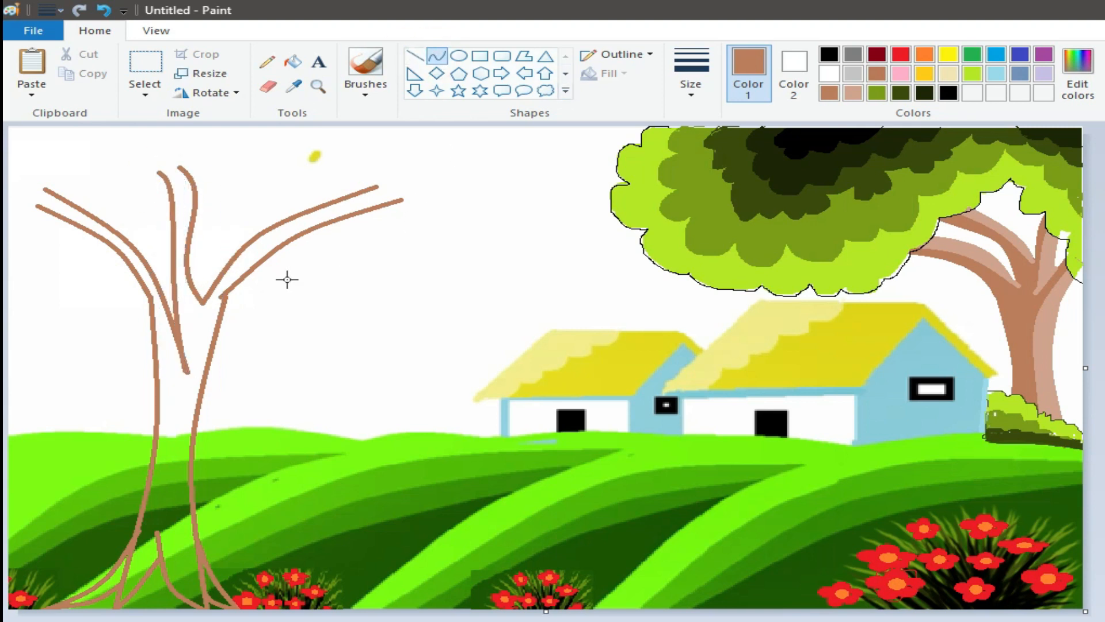
{"action": "mouse_move", "coordinate": [391, 193]}
{"action": "left_mouse_down"}
{"action": "mouse_move", "coordinate": [201, 597]}
{"action": "mouse_move", "coordinate": [198, 587]}
{"action": "left_mouse_up"}
{"action": "mouse_move", "coordinate": [264, 442]}
{"action": "left_mouse_down"}
{"action": "mouse_move", "coordinate": [181, 272]}
{"action": "mouse_move", "coordinate": [195, 265]}
{"action": "left_mouse_up"}
{"action": "left_click_drag", "start_coordinate": [202, 470], "coordinate": [144, 401]}
{"action": "left_click", "coordinate": [293, 61]}
{"action": "left_click", "coordinate": [853, 92]}
{"action": "left_click", "coordinate": [194, 398]}
{"action": "left_click", "coordinate": [185, 448]}
{"action": "left_click", "coordinate": [185, 469]}
{"action": "left_click", "coordinate": [365, 94]}
{"action": "left_click", "coordinate": [452, 155]}
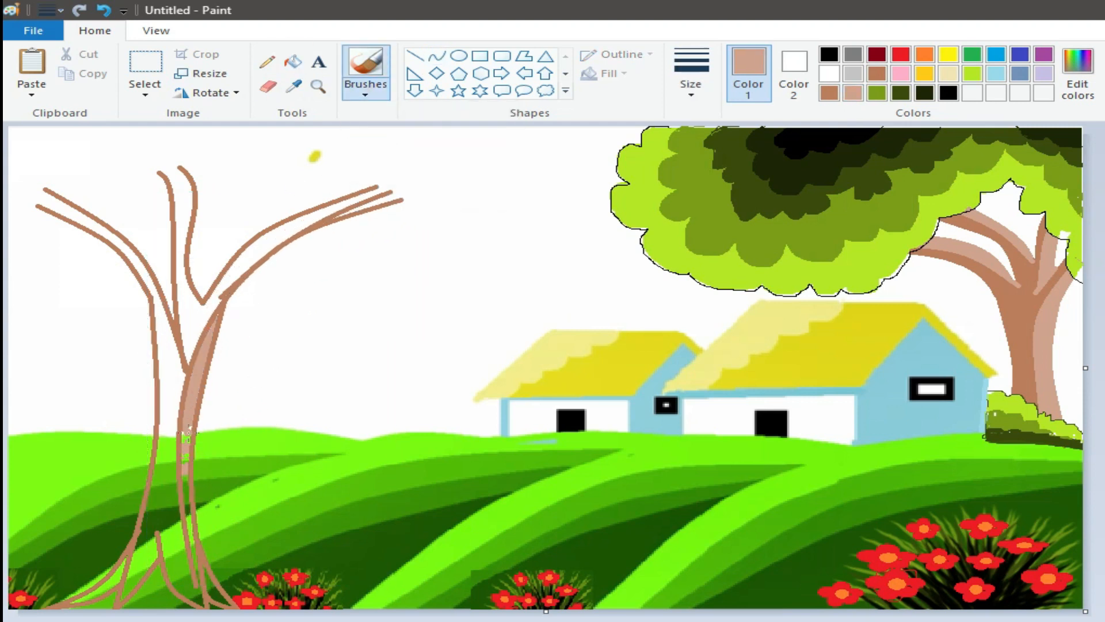
{"action": "left_click_drag", "start_coordinate": [186, 494], "coordinate": [185, 549]}
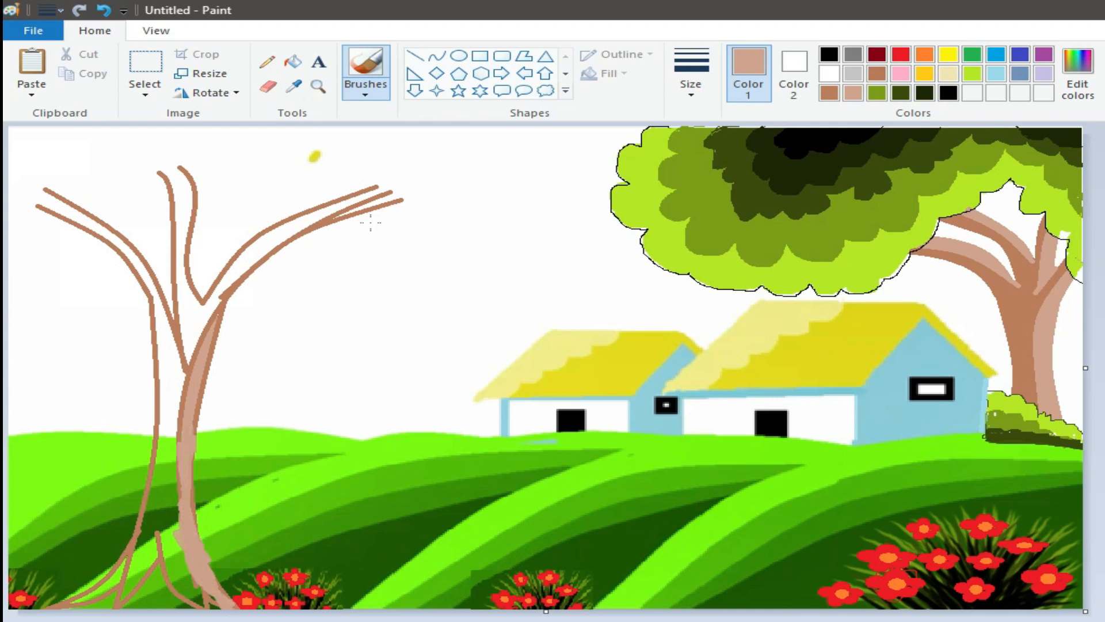
Brush light brown highlights along the three branches down to the trunk's fork
{"action": "mouse_move", "coordinate": [347, 211]}
{"action": "left_mouse_down"}
{"action": "mouse_move", "coordinate": [248, 259]}
{"action": "mouse_move", "coordinate": [221, 298]}
{"action": "left_mouse_up"}
{"action": "key", "text": "ctrl+z"}
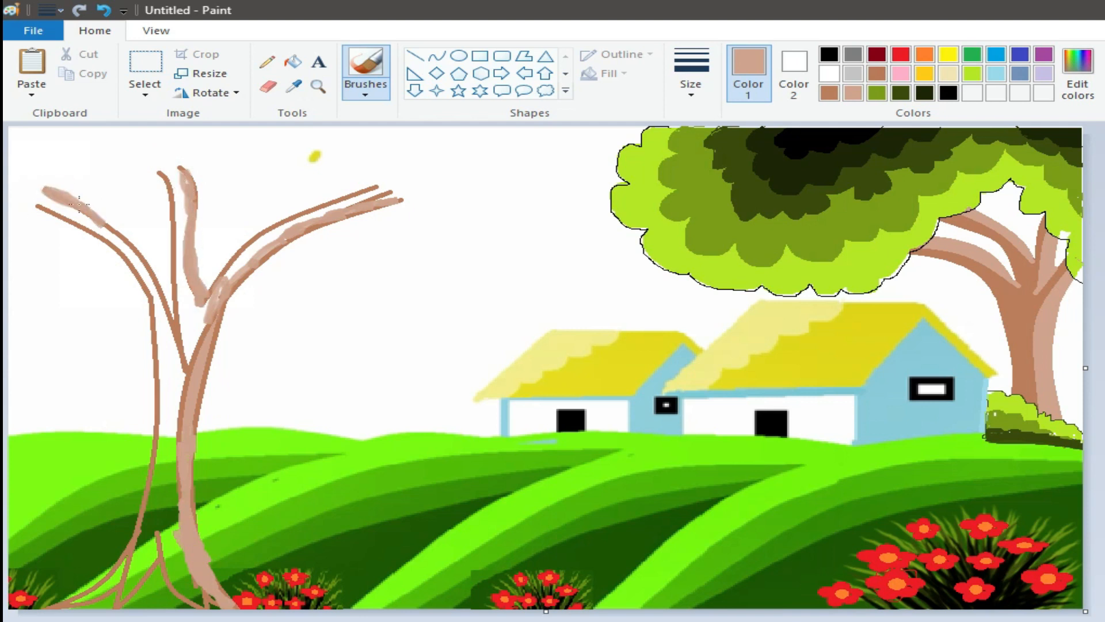
{"action": "left_click_drag", "start_coordinate": [79, 202], "coordinate": [143, 267]}
{"action": "left_click_drag", "start_coordinate": [166, 324], "coordinate": [185, 366]}
Fill the fork area with brown, undo the last fill, and close the open branch ends with pencil lines
{"action": "left_click", "coordinate": [829, 93]}
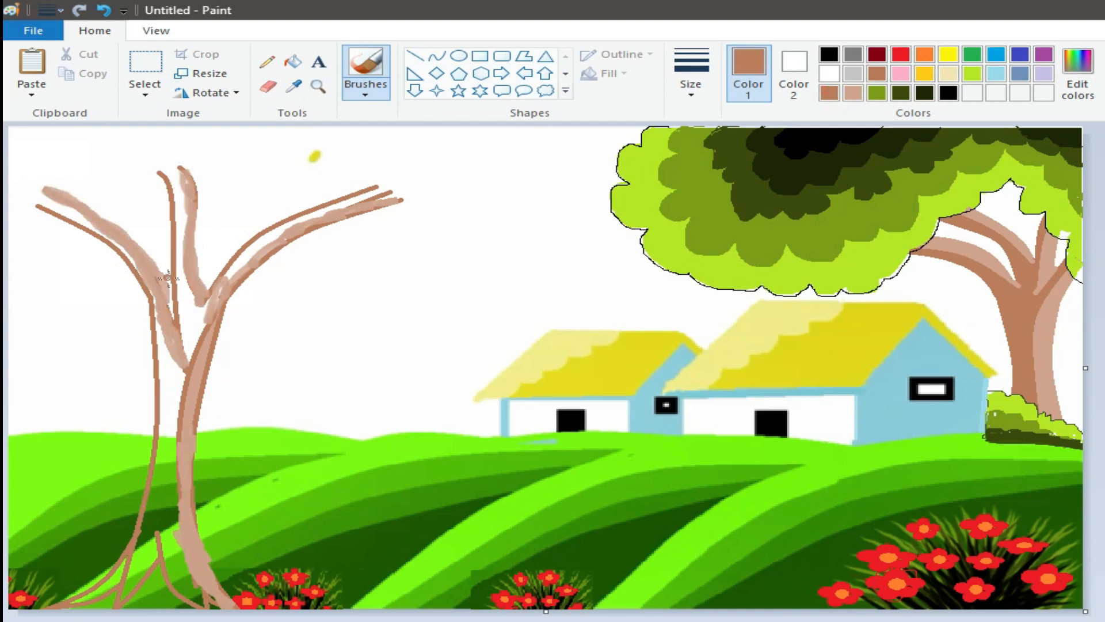
{"action": "left_click", "coordinate": [293, 62]}
{"action": "left_click", "coordinate": [191, 328]}
{"action": "left_click", "coordinate": [238, 259]}
{"action": "left_click", "coordinate": [265, 238]}
{"action": "left_click", "coordinate": [105, 12]}
{"action": "left_click", "coordinate": [267, 62]}
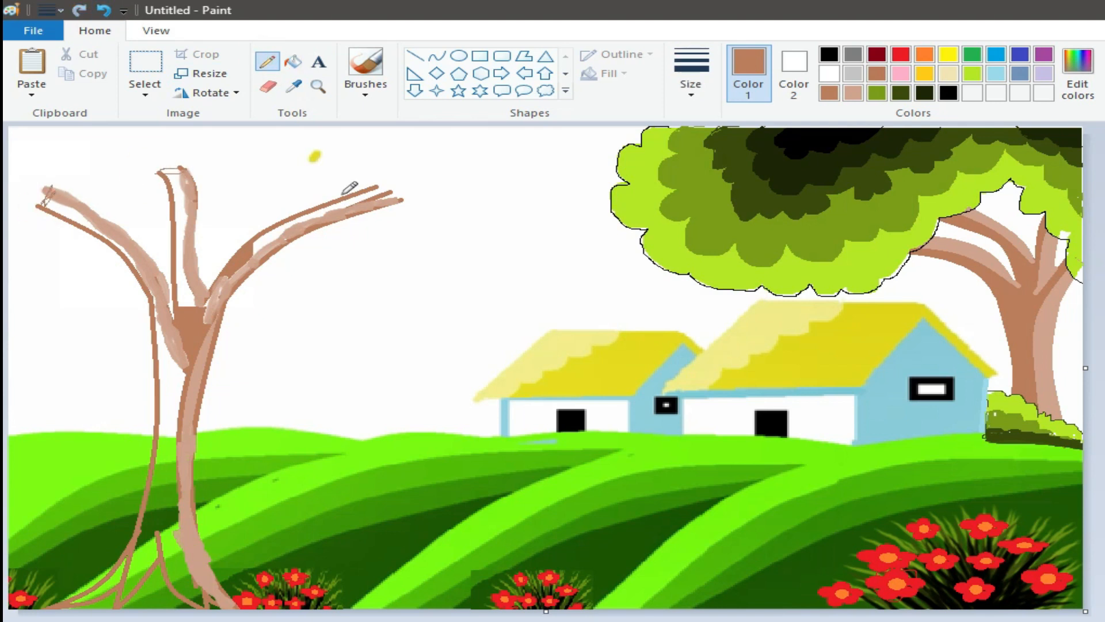
Fill the remaining white areas of the three branches and the trunk with brown
{"action": "left_click", "coordinate": [293, 62]}
{"action": "left_click", "coordinate": [179, 220]}
{"action": "left_click", "coordinate": [181, 240]}
{"action": "left_click", "coordinate": [346, 208]}
{"action": "left_click", "coordinate": [208, 303]}
{"action": "left_click", "coordinate": [57, 208]}
{"action": "left_click", "coordinate": [105, 247]}
{"action": "left_click", "coordinate": [156, 309]}
{"action": "left_click", "coordinate": [166, 427]}
Brush solid brown over the lower trunk and its spreading roots
{"action": "left_click", "coordinate": [365, 91]}
{"action": "left_click", "coordinate": [452, 154]}
{"action": "mouse_move", "coordinate": [164, 444]}
{"action": "left_mouse_down"}
{"action": "mouse_move", "coordinate": [138, 543]}
{"action": "mouse_move", "coordinate": [175, 462]}
{"action": "mouse_move", "coordinate": [128, 579]}
{"action": "left_mouse_up"}
{"action": "mouse_move", "coordinate": [170, 481]}
{"action": "left_mouse_down"}
{"action": "mouse_move", "coordinate": [164, 559]}
{"action": "mouse_move", "coordinate": [161, 506]}
{"action": "mouse_move", "coordinate": [184, 561]}
{"action": "mouse_move", "coordinate": [166, 552]}
{"action": "mouse_move", "coordinate": [74, 593]}
{"action": "left_mouse_up"}
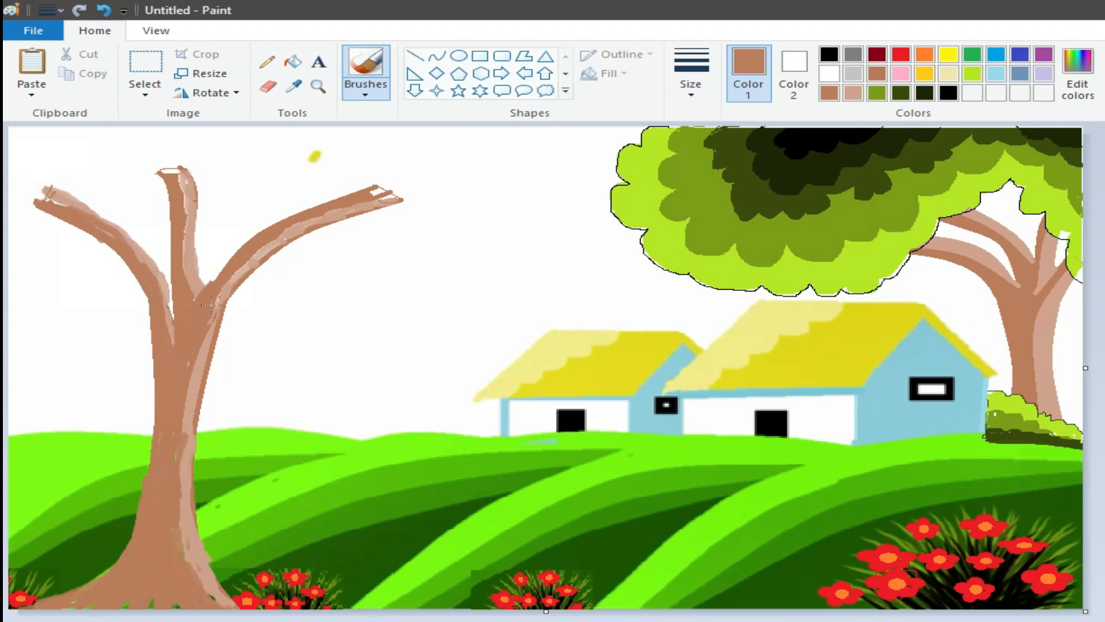
Pencil a scalloped foliage outline above the new tree's branches and fill it with lime green
{"action": "left_click", "coordinate": [267, 61]}
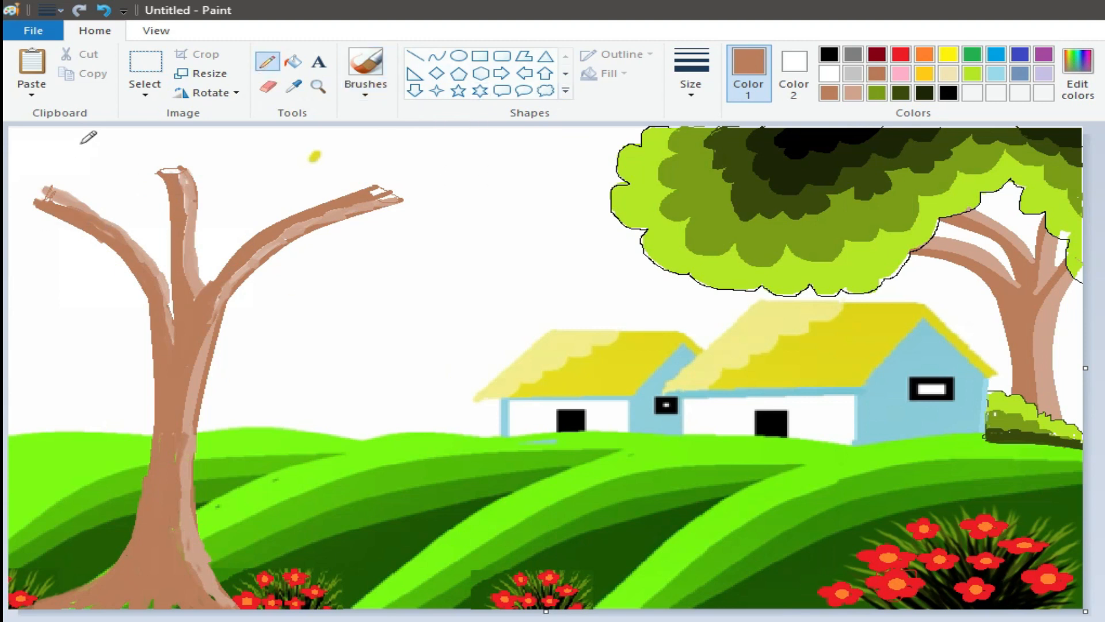
{"action": "left_click_drag", "start_coordinate": [240, 210], "coordinate": [352, 128]}
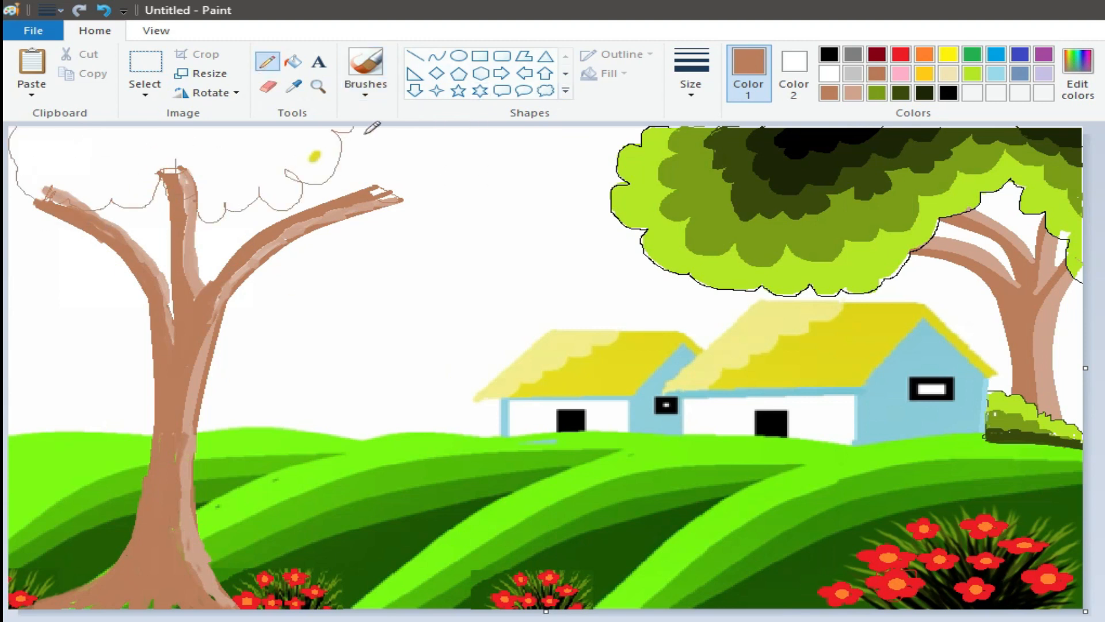
{"action": "left_click", "coordinate": [972, 73]}
{"action": "left_click", "coordinate": [293, 61]}
{"action": "left_click", "coordinate": [217, 168]}
Pencil a scalloped shade boundary across the new foliage and fill the area above it with olive green
{"action": "left_click", "coordinate": [268, 61]}
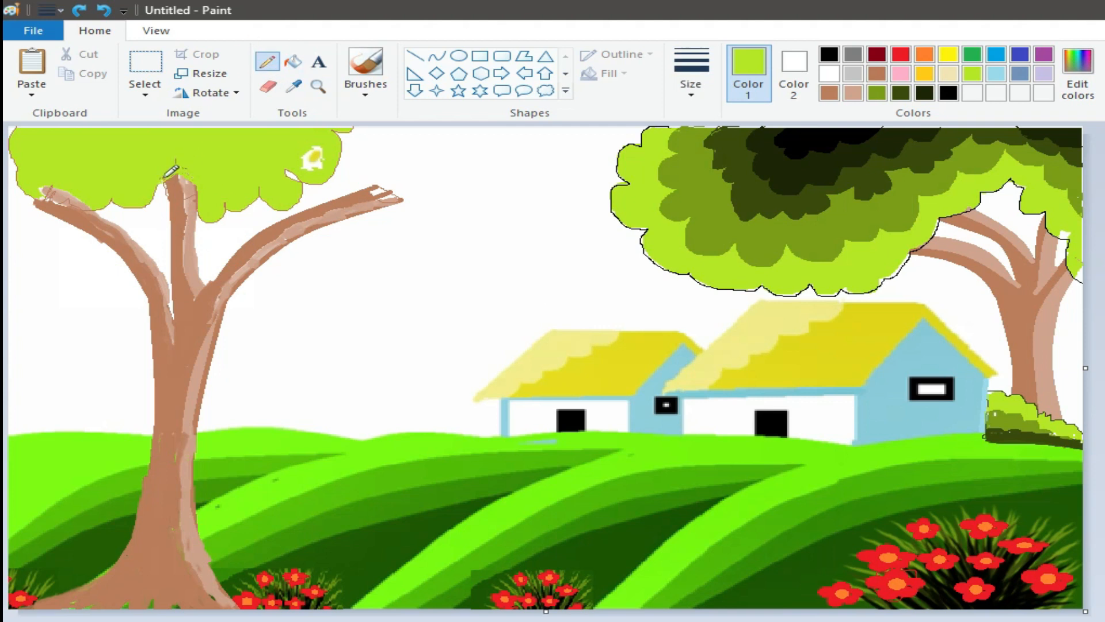
{"action": "left_click", "coordinate": [877, 92]}
{"action": "left_click_drag", "start_coordinate": [12, 151], "coordinate": [213, 164]}
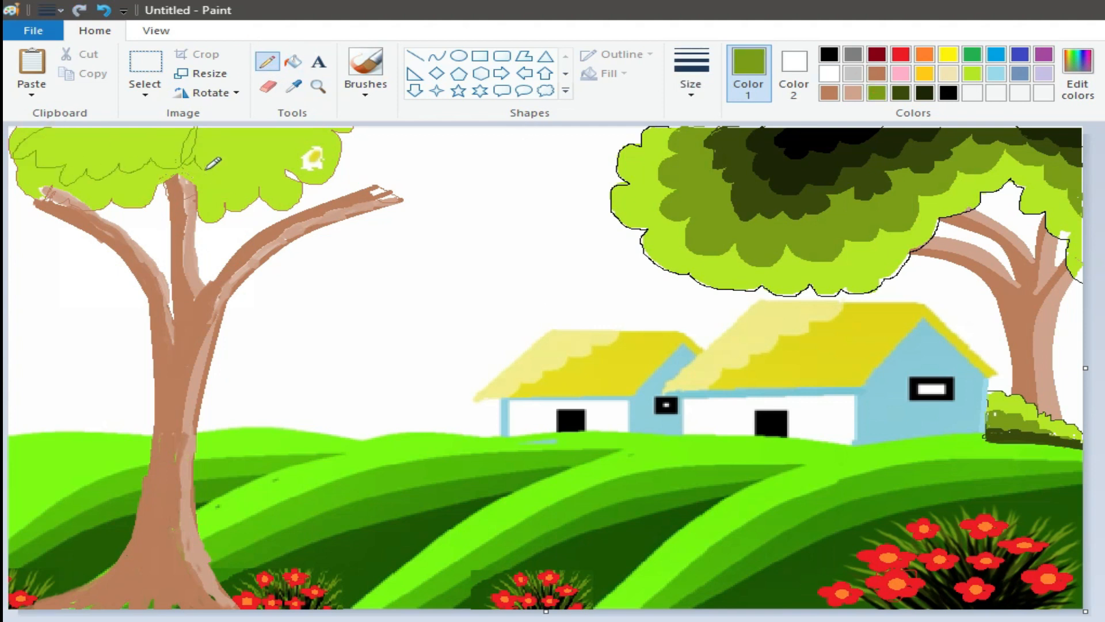
{"action": "left_click", "coordinate": [294, 61]}
{"action": "left_click", "coordinate": [291, 147]}
Outline a lower foliage clump around the tree's left branch, fill it with lime green, and brush over the covered branch
{"action": "left_click", "coordinate": [267, 61]}
{"action": "left_click_drag", "start_coordinate": [95, 228], "coordinate": [10, 309]}
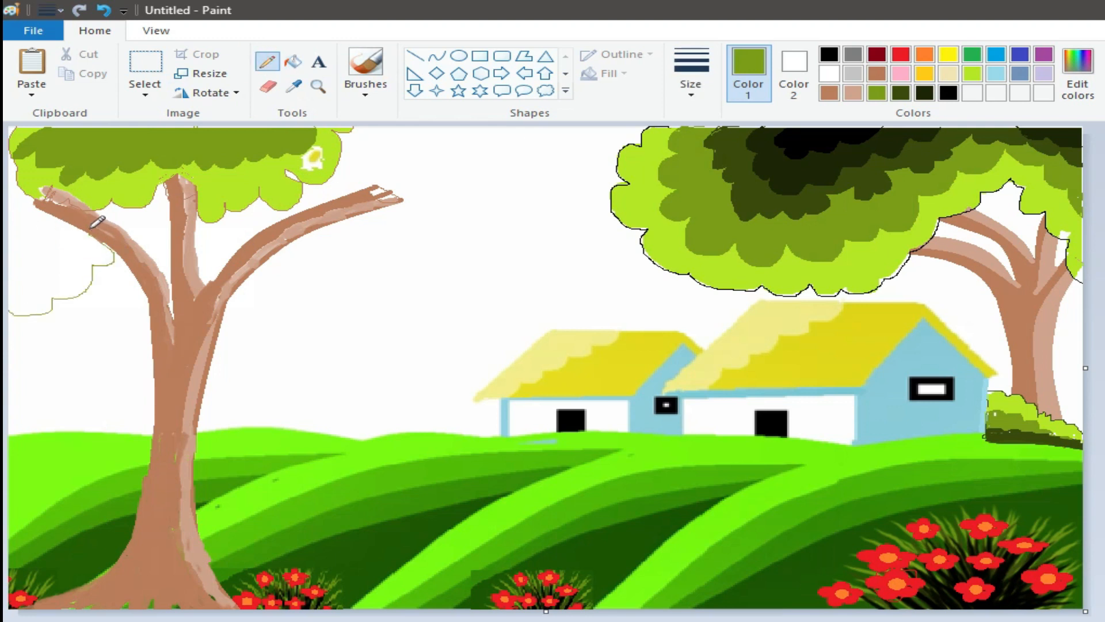
{"action": "left_click_drag", "start_coordinate": [86, 236], "coordinate": [183, 174]}
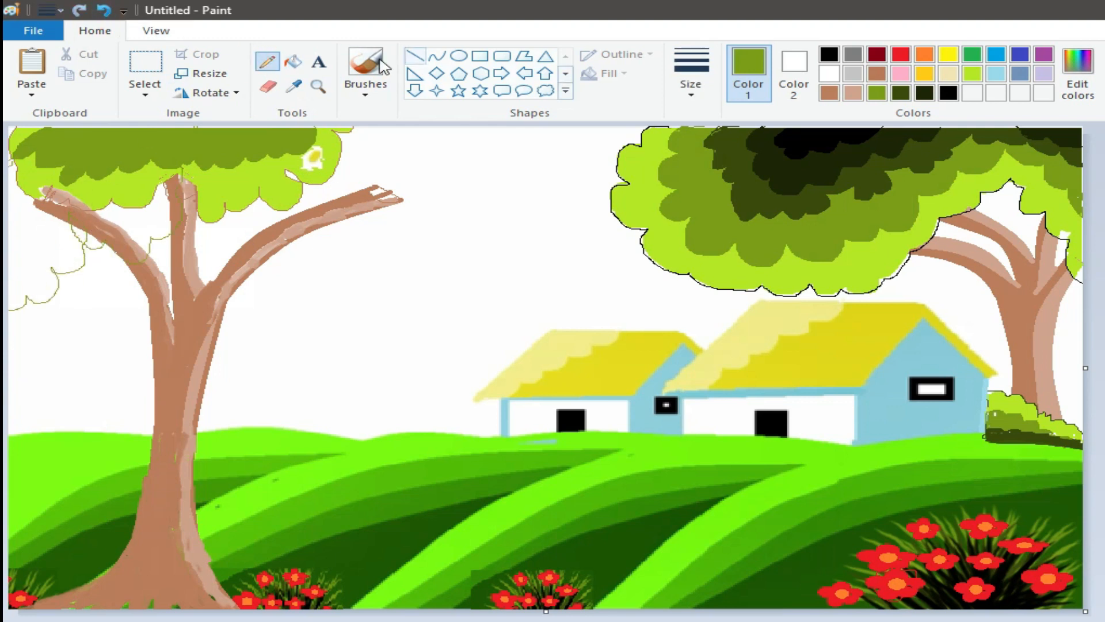
{"action": "left_click", "coordinate": [293, 62]}
{"action": "left_click", "coordinate": [972, 74]}
{"action": "left_click", "coordinate": [40, 252]}
{"action": "left_click", "coordinate": [70, 243]}
{"action": "left_click", "coordinate": [135, 215]}
{"action": "left_click", "coordinate": [102, 233]}
{"action": "left_click", "coordinate": [52, 197]}
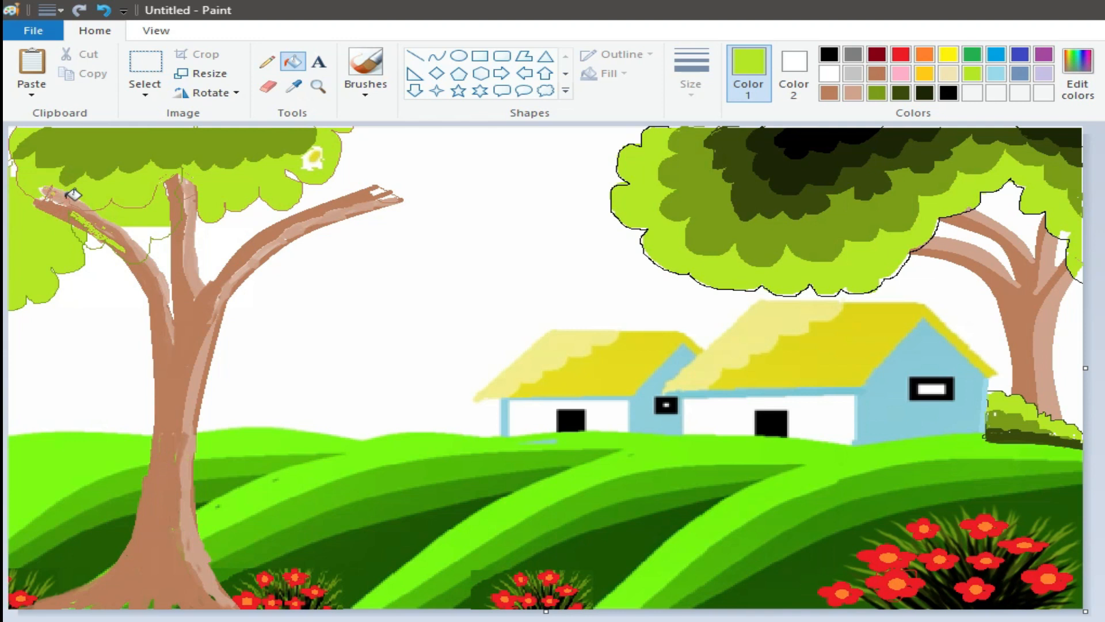
{"action": "left_click", "coordinate": [366, 64]}
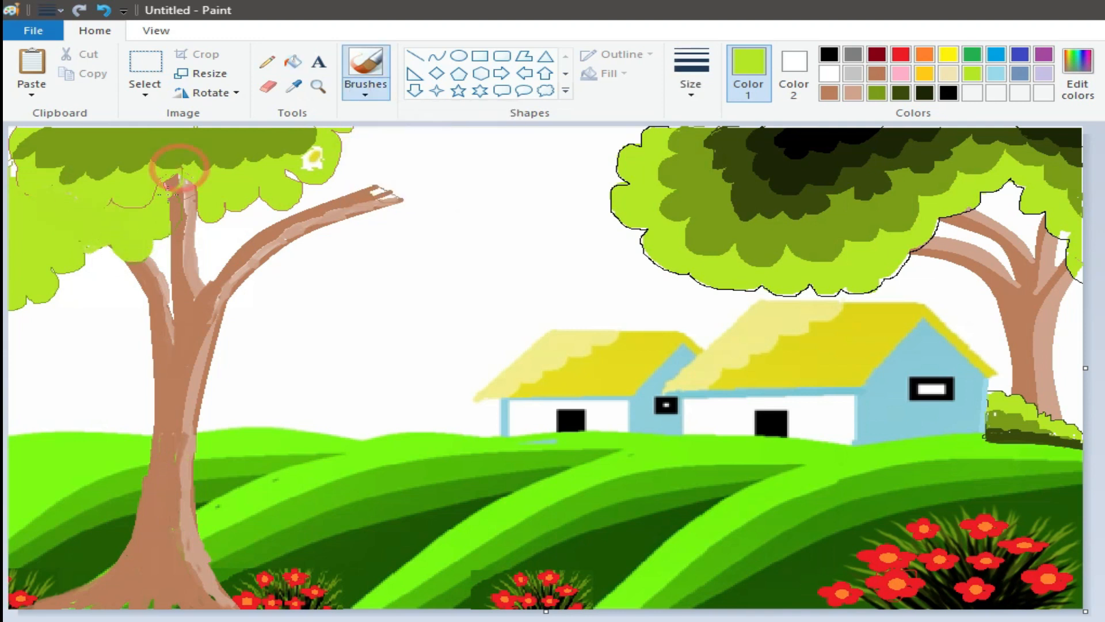
Outline a large scalloped foliage clump around the right branch, then fill and brush it solid lime green
{"action": "mouse_move", "coordinate": [262, 202]}
{"action": "left_mouse_down"}
{"action": "mouse_move", "coordinate": [297, 300]}
{"action": "mouse_move", "coordinate": [287, 186]}
{"action": "left_mouse_up"}
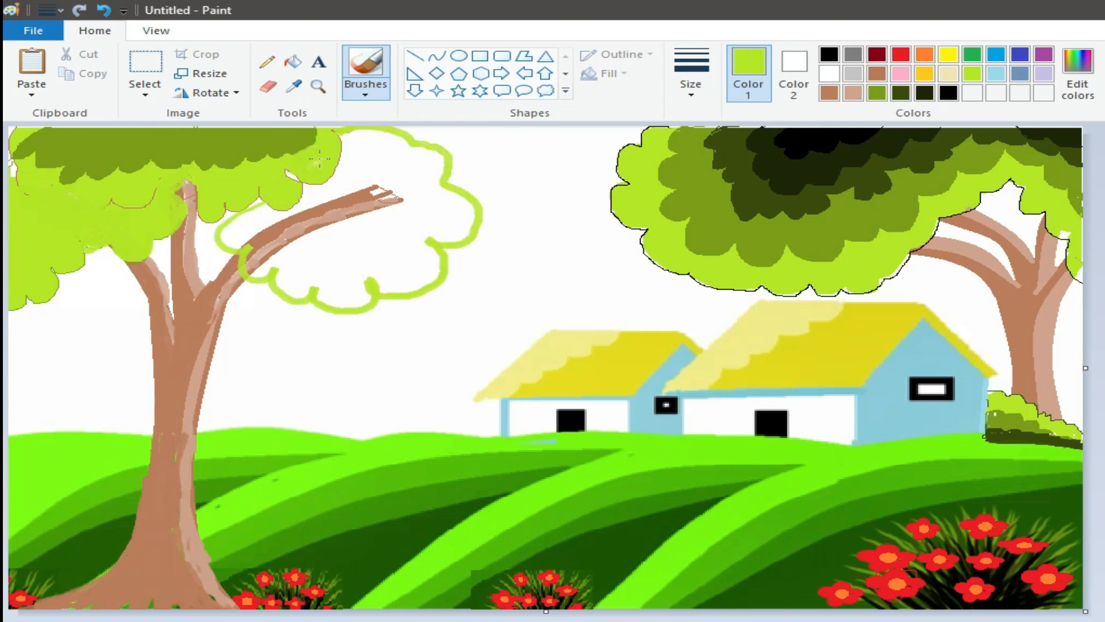
{"action": "left_click", "coordinate": [293, 61]}
{"action": "left_click", "coordinate": [244, 223]}
{"action": "left_click", "coordinate": [366, 93]}
{"action": "left_click", "coordinate": [367, 179]}
{"action": "mouse_move", "coordinate": [350, 210]}
{"action": "left_mouse_down"}
{"action": "mouse_move", "coordinate": [280, 226]}
{"action": "mouse_move", "coordinate": [395, 192]}
{"action": "left_mouse_up"}
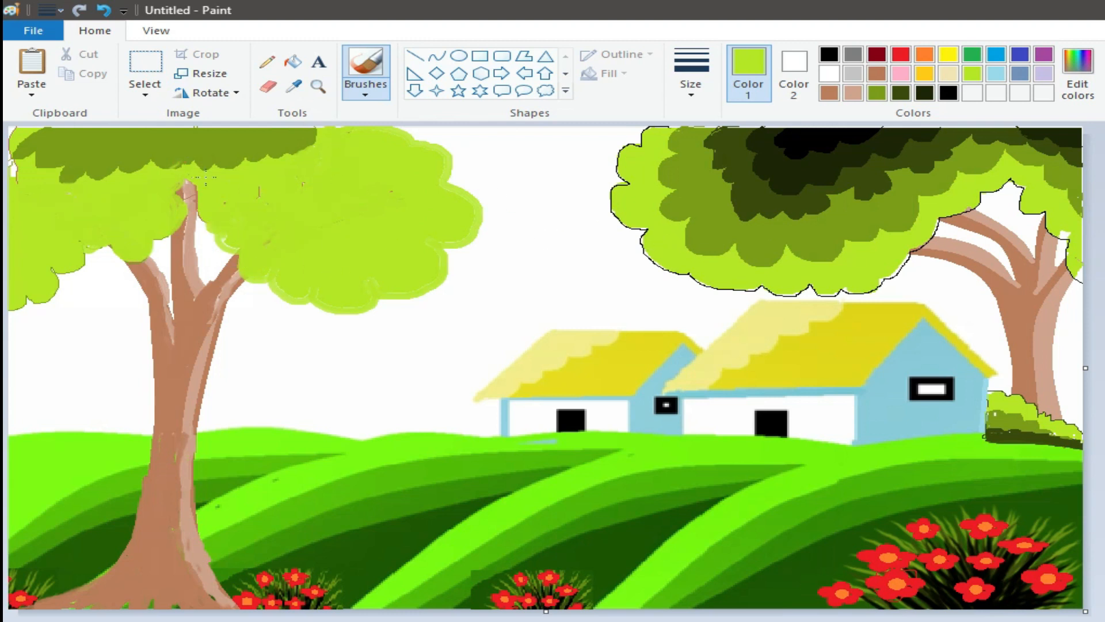
Pencil a wavy shade line across the left tree's foliage and color the area above it olive green
{"action": "left_click", "coordinate": [877, 93]}
{"action": "left_click", "coordinate": [267, 61]}
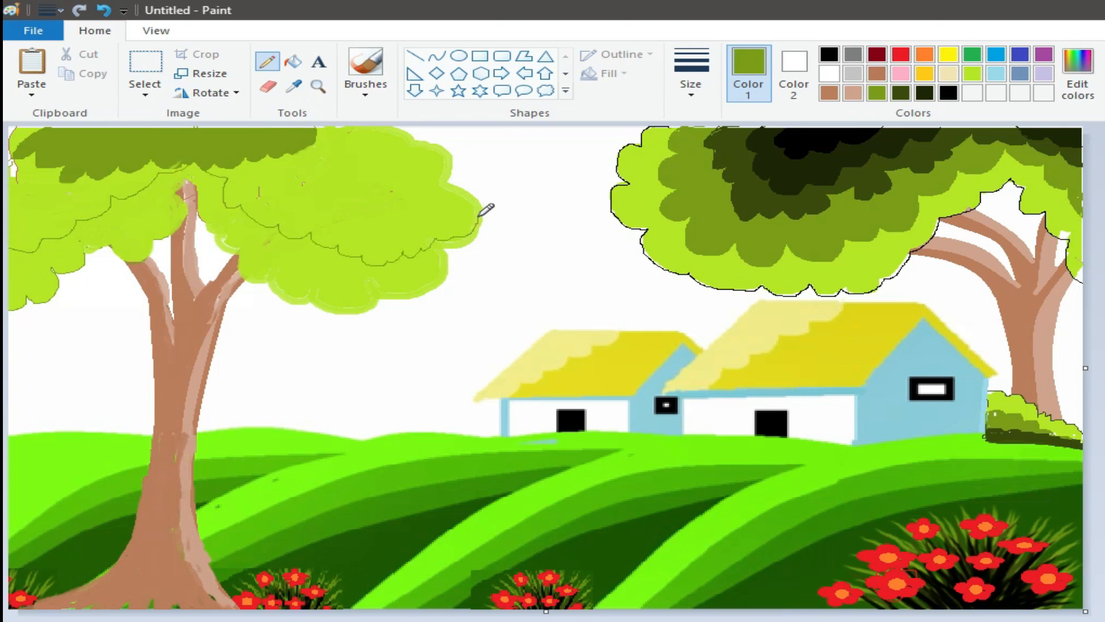
{"action": "left_click", "coordinate": [293, 62]}
{"action": "left_click", "coordinate": [313, 167]}
{"action": "left_click", "coordinate": [55, 212]}
{"action": "left_click", "coordinate": [365, 64]}
{"action": "mouse_move", "coordinate": [345, 175]}
{"action": "left_mouse_down"}
{"action": "mouse_move", "coordinate": [295, 151]}
{"action": "mouse_move", "coordinate": [346, 190]}
{"action": "mouse_move", "coordinate": [242, 213]}
{"action": "mouse_move", "coordinate": [449, 242]}
{"action": "mouse_move", "coordinate": [388, 210]}
{"action": "mouse_move", "coordinate": [449, 248]}
{"action": "mouse_move", "coordinate": [305, 241]}
{"action": "mouse_move", "coordinate": [173, 130]}
{"action": "mouse_move", "coordinate": [23, 172]}
{"action": "mouse_move", "coordinate": [4, 239]}
{"action": "mouse_move", "coordinate": [99, 165]}
{"action": "left_mouse_up"}
Brush dark olive and a custom dark green shading over the upper part of the left tree's foliage
{"action": "left_click", "coordinate": [901, 92]}
{"action": "mouse_move", "coordinate": [34, 178]}
{"action": "left_mouse_down"}
{"action": "mouse_move", "coordinate": [115, 150]}
{"action": "mouse_move", "coordinate": [35, 207]}
{"action": "mouse_move", "coordinate": [456, 180]}
{"action": "mouse_move", "coordinate": [242, 135]}
{"action": "mouse_move", "coordinate": [35, 155]}
{"action": "mouse_move", "coordinate": [85, 140]}
{"action": "left_mouse_up"}
{"action": "left_click", "coordinate": [1077, 87]}
{"action": "left_click", "coordinate": [496, 555]}
{"action": "left_click_drag", "start_coordinate": [14, 204], "coordinate": [424, 181]}
Paint a broad green band across the left tree's foliage and cover its upper clumps with dark olive
{"action": "left_click", "coordinate": [878, 92]}
{"action": "left_click", "coordinate": [974, 56]}
{"action": "mouse_move", "coordinate": [10, 215]}
{"action": "left_mouse_down"}
{"action": "mouse_move", "coordinate": [82, 195]}
{"action": "mouse_move", "coordinate": [62, 205]}
{"action": "mouse_move", "coordinate": [156, 133]}
{"action": "mouse_move", "coordinate": [49, 217]}
{"action": "mouse_move", "coordinate": [239, 128]}
{"action": "mouse_move", "coordinate": [188, 129]}
{"action": "mouse_move", "coordinate": [243, 156]}
{"action": "mouse_move", "coordinate": [288, 208]}
{"action": "mouse_move", "coordinate": [422, 227]}
{"action": "mouse_move", "coordinate": [379, 232]}
{"action": "left_mouse_up"}
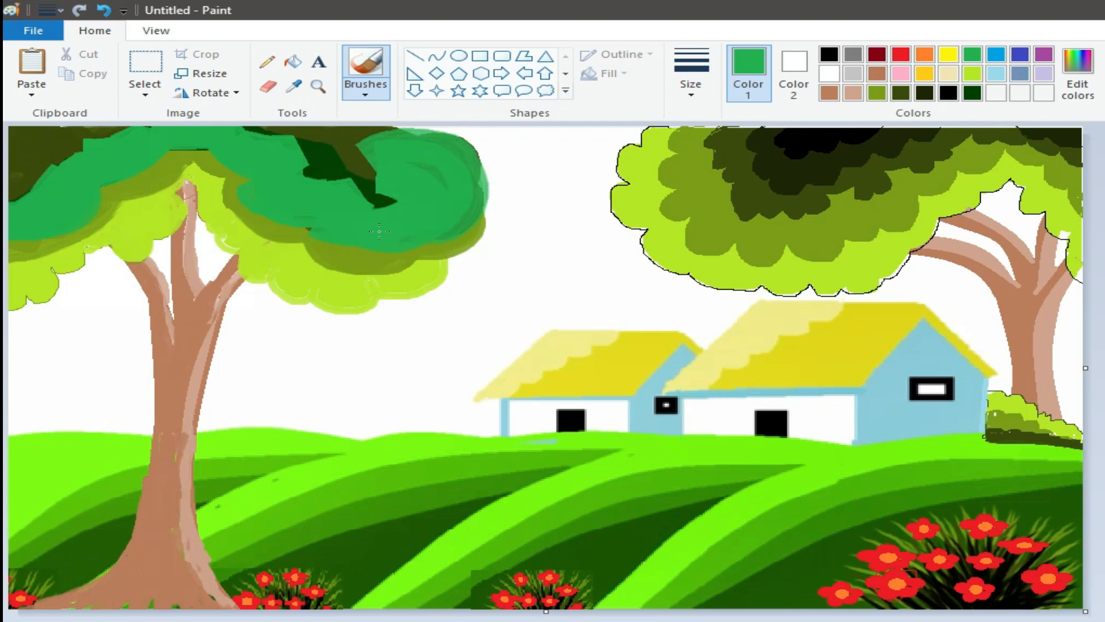
{"action": "left_click", "coordinate": [901, 94]}
{"action": "mouse_move", "coordinate": [51, 172]}
{"action": "left_mouse_down"}
{"action": "mouse_move", "coordinate": [24, 191]}
{"action": "mouse_move", "coordinate": [163, 127]}
{"action": "mouse_move", "coordinate": [236, 123]}
{"action": "mouse_move", "coordinate": [403, 172]}
{"action": "mouse_move", "coordinate": [437, 144]}
{"action": "left_mouse_up"}
Brush a fan of dark olive grass blades over the left tree's base with a different brush and stroke size
{"action": "left_click", "coordinate": [365, 92]}
{"action": "left_click", "coordinate": [377, 153]}
{"action": "left_click", "coordinate": [696, 101]}
{"action": "left_click", "coordinate": [740, 160]}
{"action": "left_click_drag", "start_coordinate": [42, 522], "coordinate": [76, 604]}
{"action": "left_click_drag", "start_coordinate": [73, 498], "coordinate": [80, 602]}
{"action": "mouse_move", "coordinate": [101, 496]}
{"action": "left_mouse_down"}
{"action": "mouse_move", "coordinate": [93, 601]}
{"action": "mouse_move", "coordinate": [120, 601]}
{"action": "left_mouse_up"}
{"action": "left_click_drag", "start_coordinate": [150, 489], "coordinate": [130, 604]}
{"action": "left_click_drag", "start_coordinate": [180, 470], "coordinate": [143, 603]}
{"action": "left_click_drag", "start_coordinate": [202, 477], "coordinate": [164, 602]}
{"action": "left_click_drag", "start_coordinate": [237, 499], "coordinate": [164, 601]}
{"action": "left_click_drag", "start_coordinate": [289, 534], "coordinate": [202, 602]}
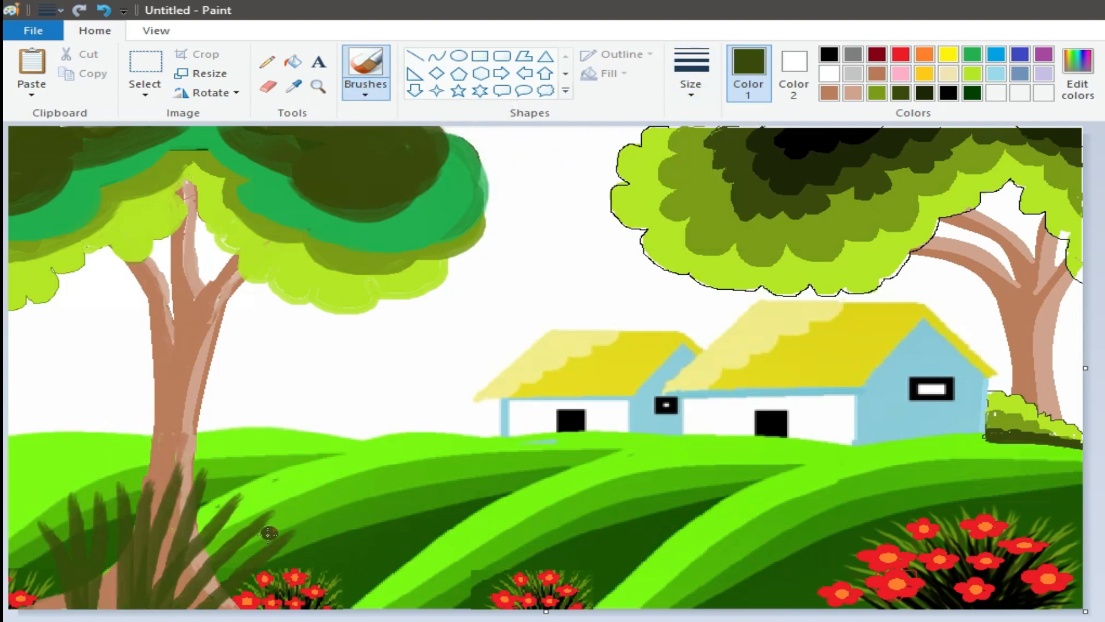
{"action": "left_click_drag", "start_coordinate": [268, 515], "coordinate": [184, 602]}
{"action": "left_click_drag", "start_coordinate": [17, 522], "coordinate": [58, 588]}
{"action": "left_click_drag", "start_coordinate": [72, 487], "coordinate": [112, 599]}
{"action": "left_click_drag", "start_coordinate": [106, 465], "coordinate": [126, 602]}
{"action": "left_click_drag", "start_coordinate": [276, 530], "coordinate": [222, 602]}
{"action": "left_click_drag", "start_coordinate": [235, 498], "coordinate": [173, 596]}
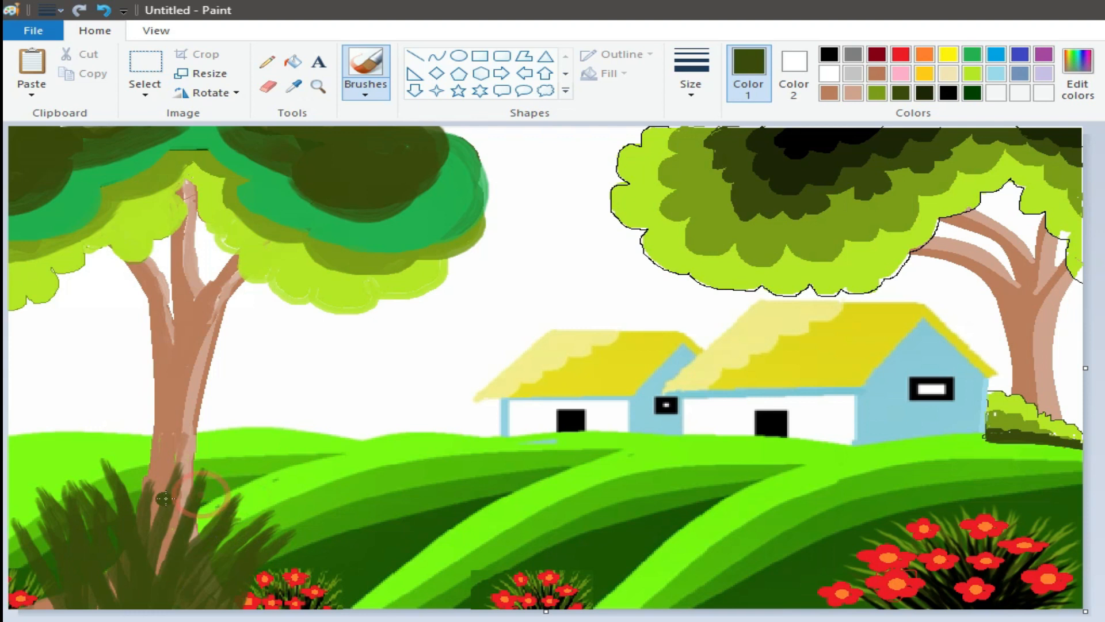
{"action": "left_click_drag", "start_coordinate": [134, 465], "coordinate": [167, 575]}
Layer lime green blades over the dark olive grass clump at the left tree's base
{"action": "left_click", "coordinate": [974, 73]}
{"action": "left_click_drag", "start_coordinate": [25, 519], "coordinate": [51, 604]}
{"action": "mouse_move", "coordinate": [41, 494]}
{"action": "left_mouse_down"}
{"action": "mouse_move", "coordinate": [81, 605]}
{"action": "mouse_move", "coordinate": [103, 605]}
{"action": "left_mouse_up"}
{"action": "left_click_drag", "start_coordinate": [84, 480], "coordinate": [120, 604]}
{"action": "left_click_drag", "start_coordinate": [119, 468], "coordinate": [130, 604]}
{"action": "left_click_drag", "start_coordinate": [166, 467], "coordinate": [142, 604]}
{"action": "left_click_drag", "start_coordinate": [197, 480], "coordinate": [152, 605]}
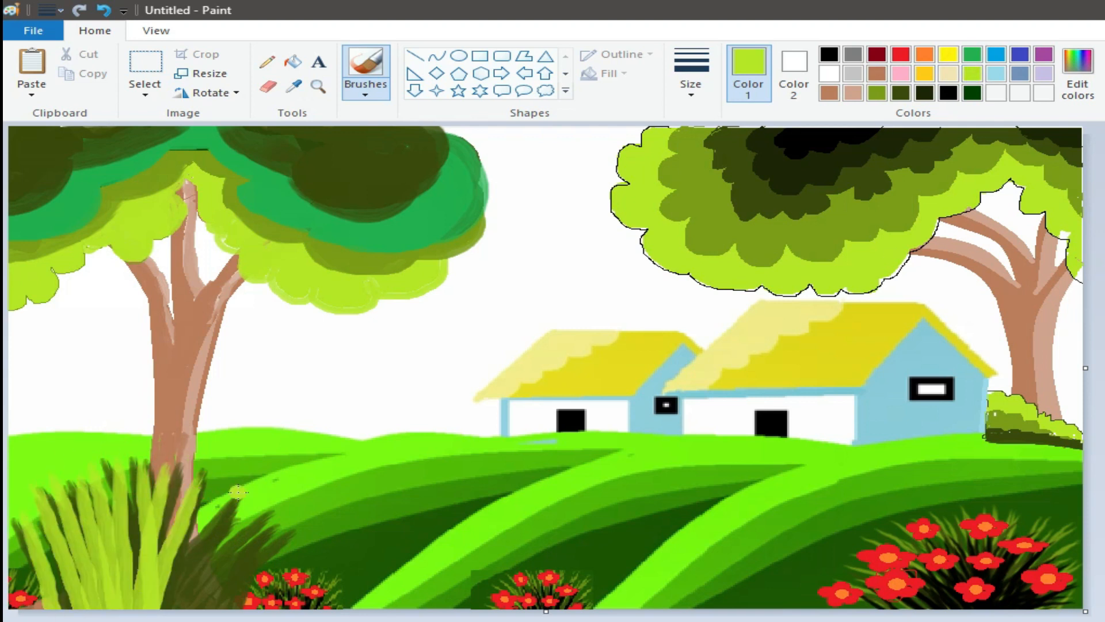
{"action": "left_click_drag", "start_coordinate": [233, 491], "coordinate": [167, 603]}
{"action": "left_click_drag", "start_coordinate": [273, 531], "coordinate": [181, 605]}
{"action": "left_click_drag", "start_coordinate": [214, 501], "coordinate": [162, 600]}
{"action": "left_click_drag", "start_coordinate": [272, 581], "coordinate": [198, 604]}
{"action": "left_click_drag", "start_coordinate": [14, 557], "coordinate": [49, 605]}
{"action": "left_click_drag", "start_coordinate": [37, 537], "coordinate": [76, 604]}
{"action": "left_click_drag", "start_coordinate": [137, 498], "coordinate": [134, 588]}
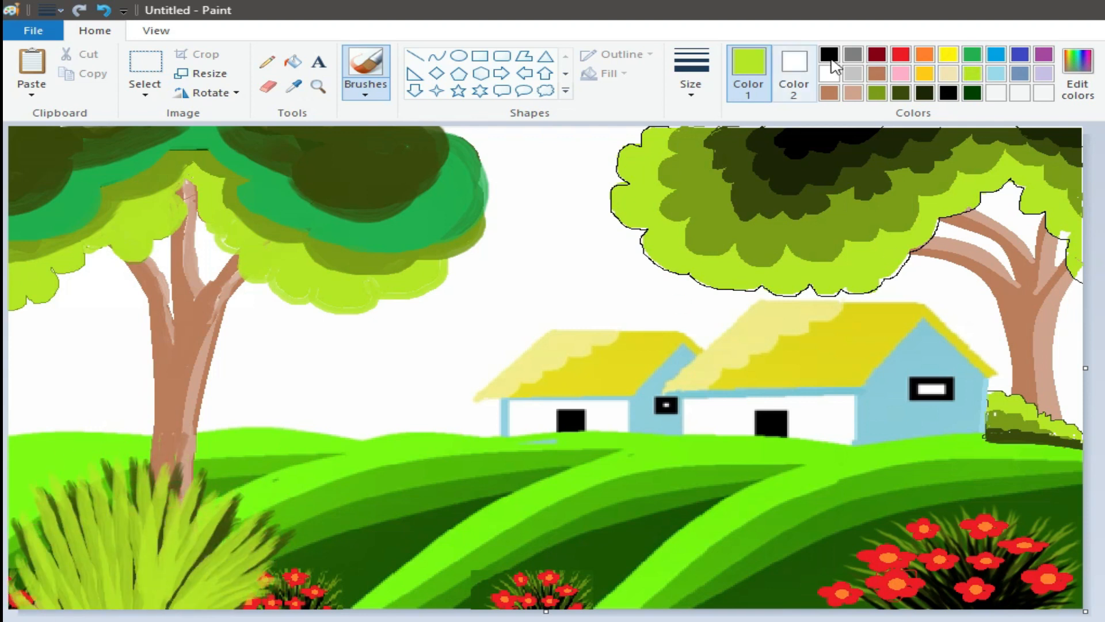
Add medium green blades across the inside of the grass clump at the left tree's base
{"action": "left_click", "coordinate": [973, 54]}
{"action": "left_click_drag", "start_coordinate": [23, 558], "coordinate": [63, 605]}
{"action": "left_click_drag", "start_coordinate": [37, 537], "coordinate": [85, 604]}
{"action": "left_click_drag", "start_coordinate": [56, 518], "coordinate": [95, 604]}
{"action": "left_click_drag", "start_coordinate": [75, 500], "coordinate": [103, 604]}
{"action": "left_click_drag", "start_coordinate": [115, 493], "coordinate": [129, 605]}
{"action": "left_click_drag", "start_coordinate": [153, 484], "coordinate": [138, 605]}
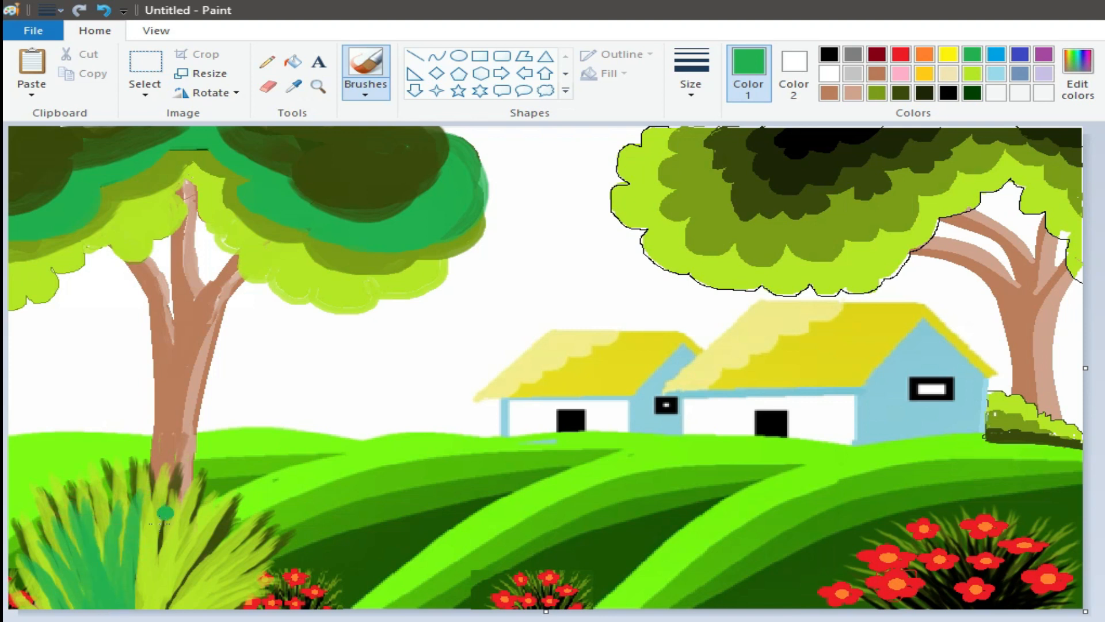
{"action": "left_click_drag", "start_coordinate": [173, 507], "coordinate": [150, 604]}
{"action": "left_click_drag", "start_coordinate": [205, 502], "coordinate": [167, 604]}
{"action": "left_click_drag", "start_coordinate": [222, 521], "coordinate": [179, 605]}
{"action": "left_click_drag", "start_coordinate": [231, 516], "coordinate": [190, 605]}
{"action": "left_click_drag", "start_coordinate": [262, 549], "coordinate": [205, 604]}
{"action": "left_click_drag", "start_coordinate": [233, 525], "coordinate": [197, 560]}
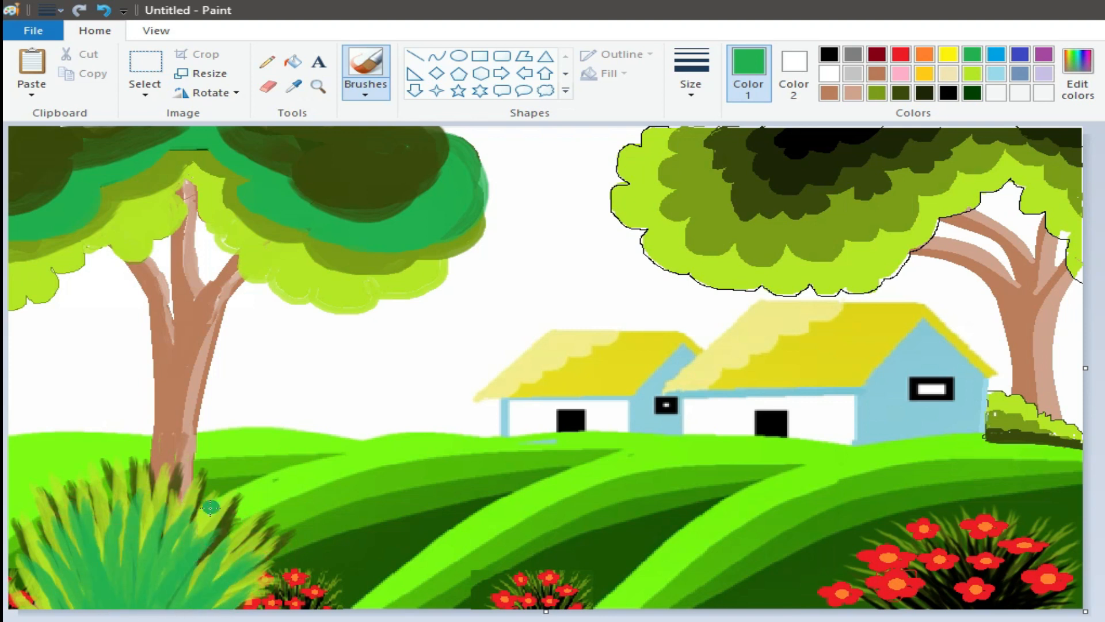
{"action": "left_click_drag", "start_coordinate": [220, 501], "coordinate": [172, 552]}
{"action": "left_click_drag", "start_coordinate": [153, 499], "coordinate": [138, 549]}
Brush olive green blades through the center and sides of the grass clump at the left tree's base
{"action": "left_click", "coordinate": [878, 92]}
{"action": "mouse_move", "coordinate": [52, 550]}
{"action": "left_mouse_down"}
{"action": "mouse_move", "coordinate": [12, 607]}
{"action": "mouse_move", "coordinate": [78, 607]}
{"action": "left_mouse_up"}
{"action": "left_click_drag", "start_coordinate": [81, 508], "coordinate": [26, 570]}
{"action": "left_click_drag", "start_coordinate": [106, 508], "coordinate": [110, 578]}
{"action": "left_click_drag", "start_coordinate": [185, 505], "coordinate": [160, 587]}
{"action": "mouse_move", "coordinate": [203, 532]}
{"action": "left_mouse_down"}
{"action": "mouse_move", "coordinate": [176, 599]}
{"action": "mouse_move", "coordinate": [184, 576]}
{"action": "left_mouse_up"}
{"action": "left_click_drag", "start_coordinate": [241, 547], "coordinate": [212, 602]}
{"action": "left_click_drag", "start_coordinate": [38, 529], "coordinate": [58, 554]}
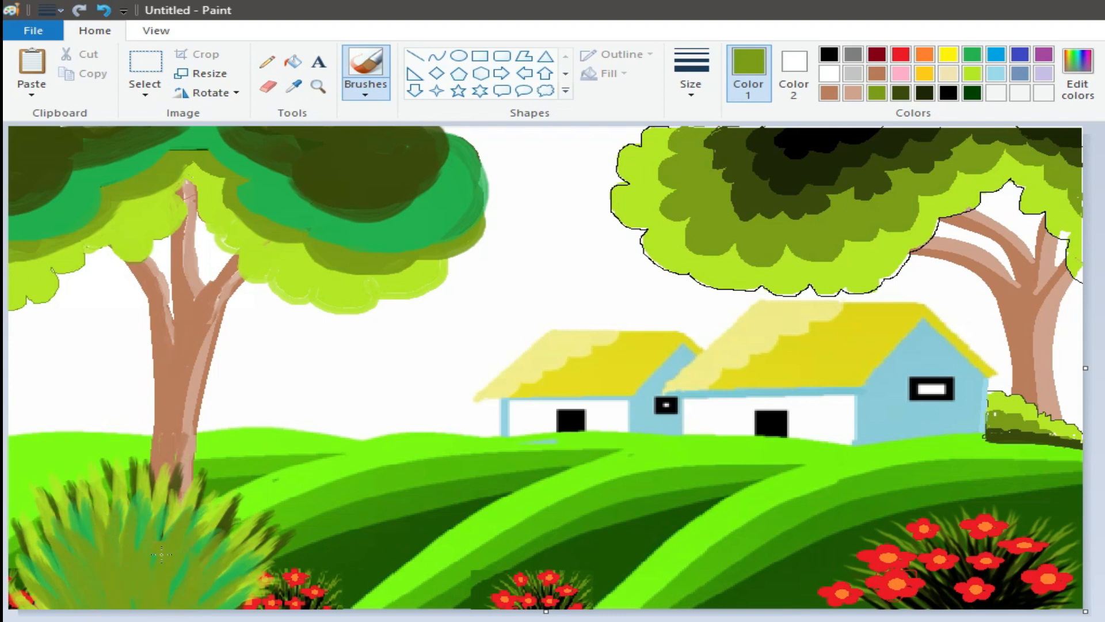
Mix a custom darker olive green and brush blades of it through the lower middle of the grass clump at the left tree's base
{"action": "left_click", "coordinate": [1077, 74]}
{"action": "left_click_drag", "start_coordinate": [933, 426], "coordinate": [932, 457]}
{"action": "left_click", "coordinate": [495, 555]}
{"action": "left_click_drag", "start_coordinate": [64, 531], "coordinate": [104, 605]}
{"action": "left_click_drag", "start_coordinate": [90, 522], "coordinate": [118, 605]}
{"action": "left_click_drag", "start_coordinate": [131, 525], "coordinate": [125, 604]}
{"action": "left_click_drag", "start_coordinate": [170, 525], "coordinate": [147, 604]}
{"action": "left_click_drag", "start_coordinate": [195, 537], "coordinate": [161, 606]}
{"action": "left_click_drag", "start_coordinate": [216, 554], "coordinate": [177, 608]}
{"action": "left_click_drag", "start_coordinate": [233, 570], "coordinate": [203, 615]}
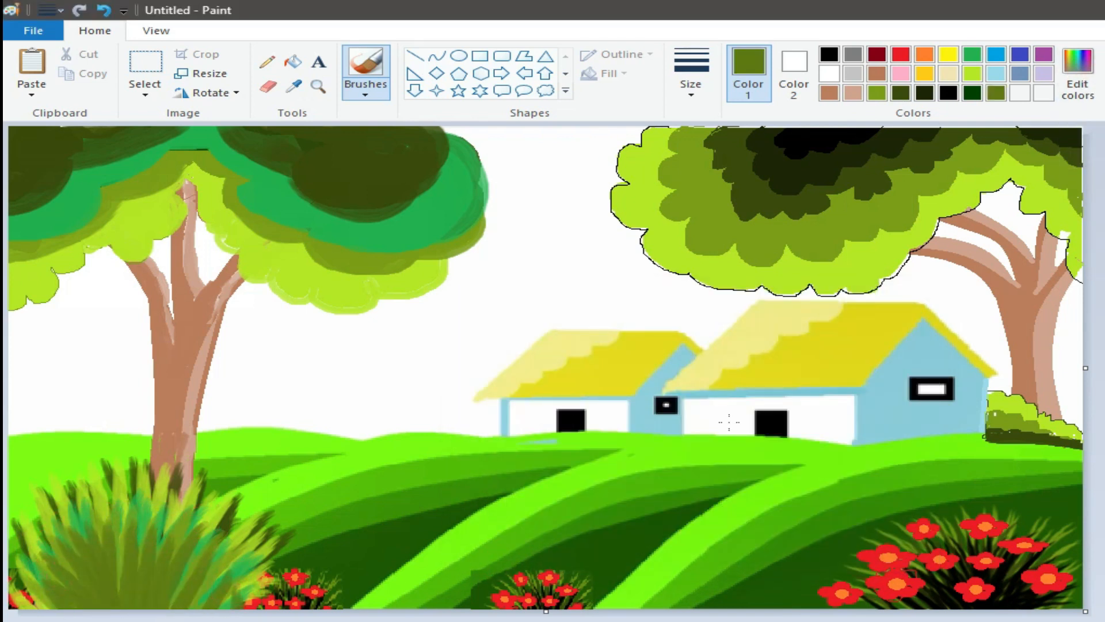
Brush short dark green blades fanning out from the bottom of the grass clump at the left tree's base
{"action": "left_click", "coordinate": [900, 91]}
{"action": "left_click", "coordinate": [971, 92]}
{"action": "left_click_drag", "start_coordinate": [49, 567], "coordinate": [98, 607]}
{"action": "mouse_move", "coordinate": [67, 546]}
{"action": "left_mouse_down"}
{"action": "mouse_move", "coordinate": [113, 607]}
{"action": "mouse_move", "coordinate": [130, 609]}
{"action": "left_mouse_up"}
{"action": "left_click_drag", "start_coordinate": [155, 539], "coordinate": [141, 609]}
{"action": "left_click_drag", "start_coordinate": [185, 555], "coordinate": [167, 609]}
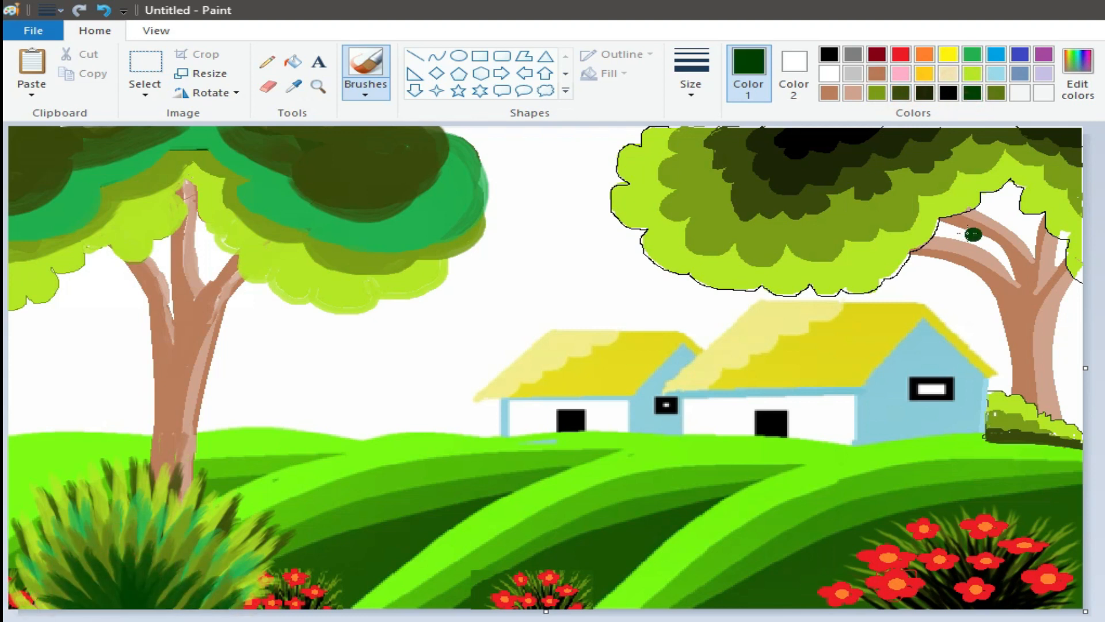
Add black blades along the very bottom of the grass clump at the left tree's base
{"action": "left_click", "coordinate": [949, 92]}
{"action": "mouse_move", "coordinate": [92, 587]}
{"action": "left_mouse_down"}
{"action": "mouse_move", "coordinate": [144, 602]}
{"action": "mouse_move", "coordinate": [181, 575]}
{"action": "mouse_move", "coordinate": [225, 609]}
{"action": "left_mouse_up"}
{"action": "key", "text": "ctrl+a"}
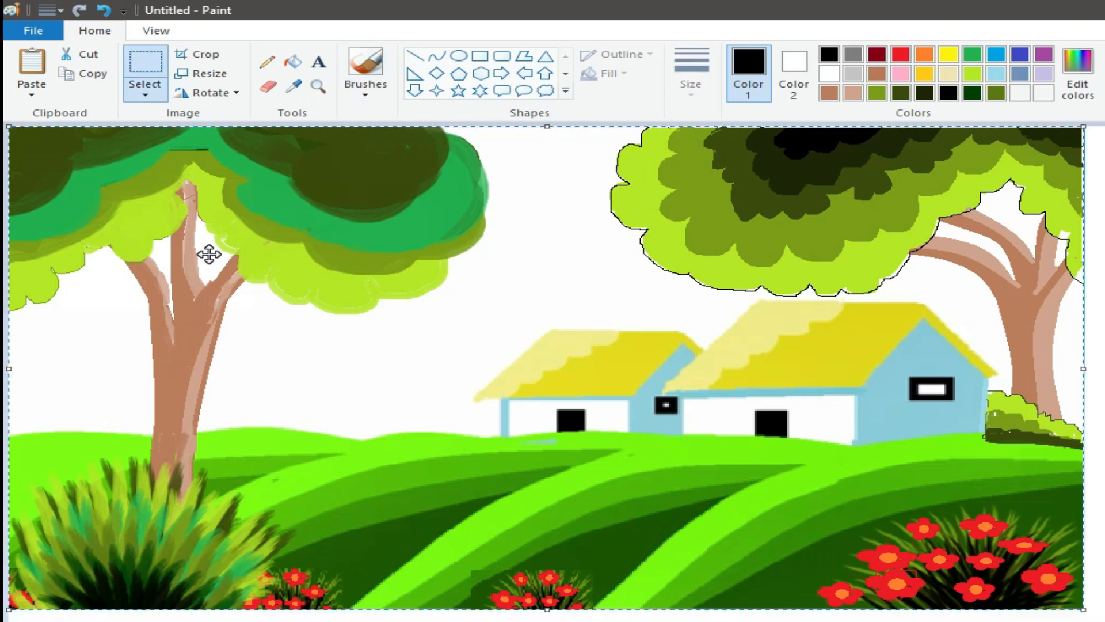
{"action": "left_click", "coordinate": [112, 12]}
Fill the white sky light blue, including the gaps between the branches of both trees
{"action": "left_click", "coordinate": [997, 74]}
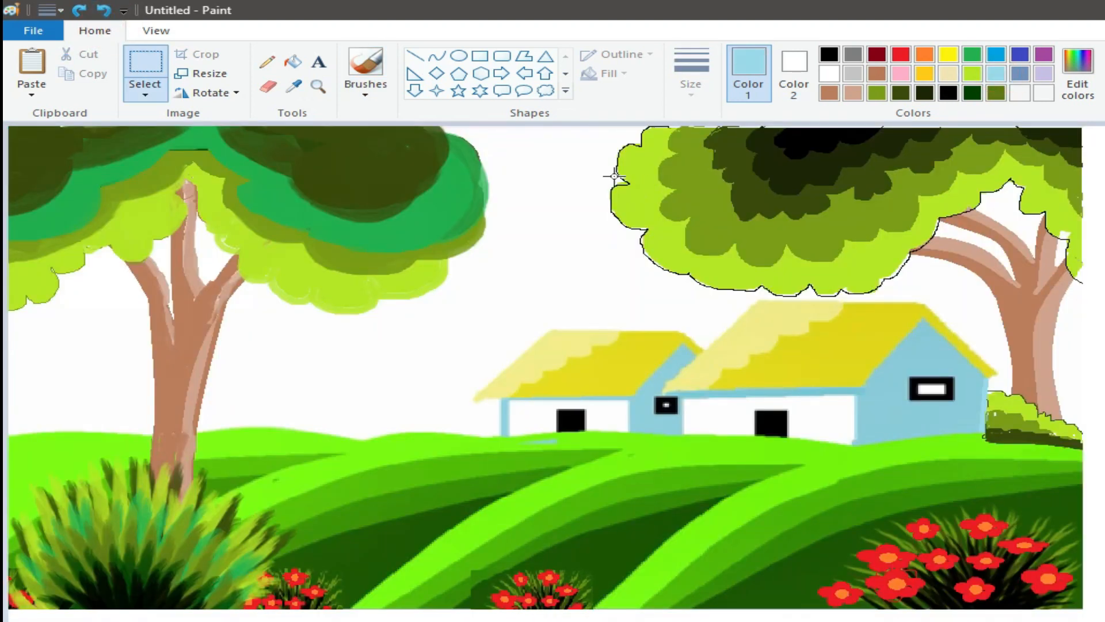
{"action": "left_click", "coordinate": [293, 61]}
{"action": "left_click", "coordinate": [553, 229]}
{"action": "left_click", "coordinate": [190, 254]}
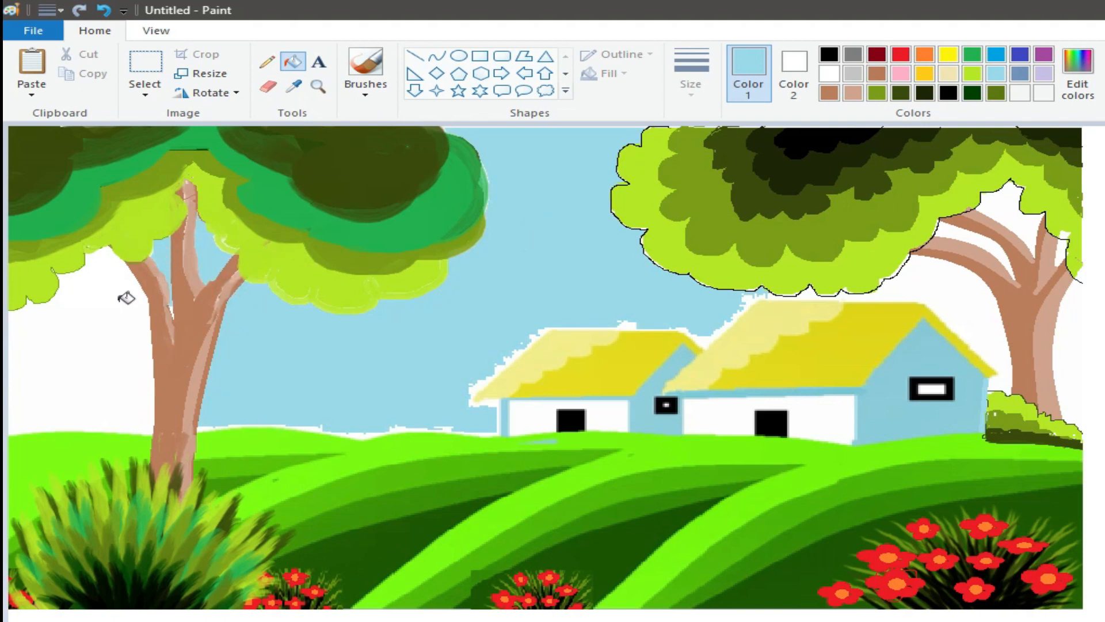
{"action": "left_click", "coordinate": [125, 297]}
{"action": "left_click", "coordinate": [1002, 216]}
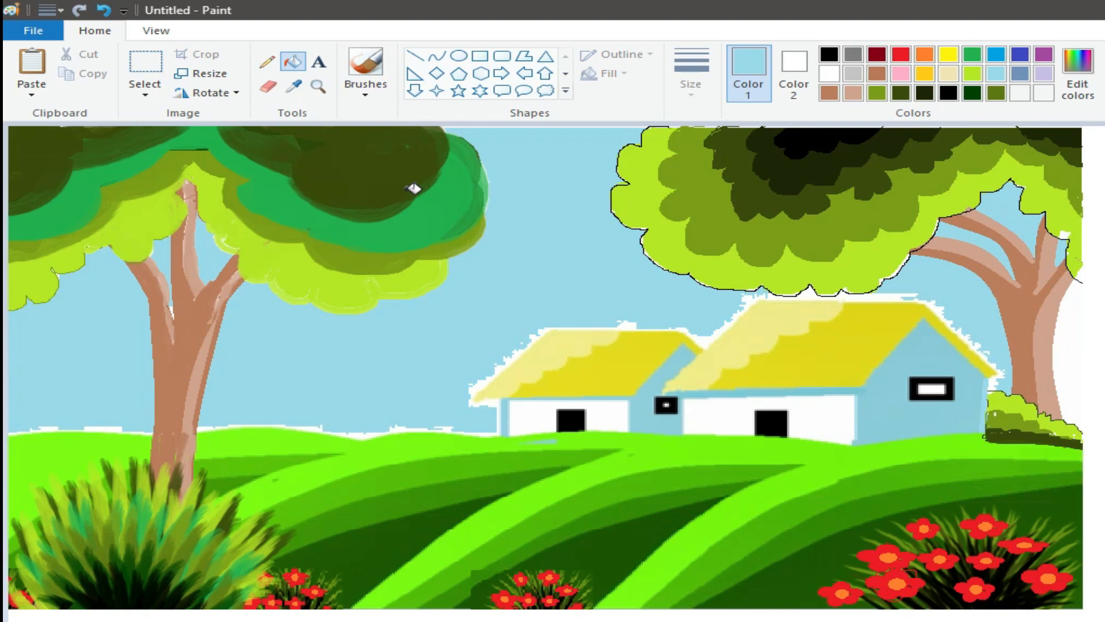
Trace the roof edges of both houses with thick cream straight lines to cover the white fringe
{"action": "left_click", "coordinate": [948, 73]}
{"action": "left_click", "coordinate": [414, 56]}
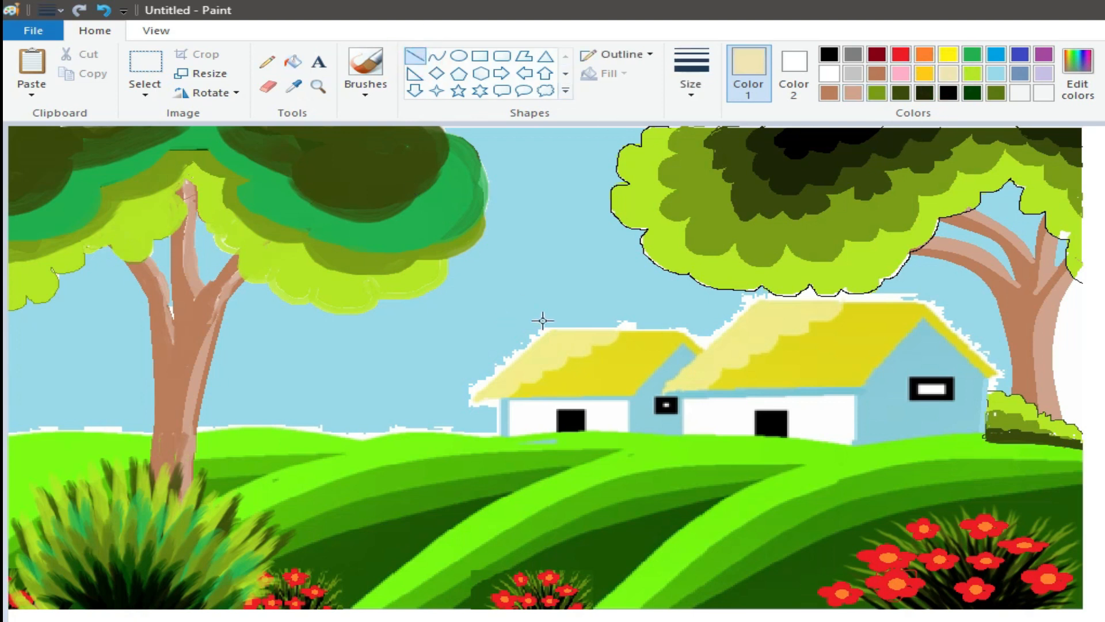
{"action": "left_click_drag", "start_coordinate": [464, 400], "coordinate": [631, 398]}
{"action": "left_click", "coordinate": [503, 320]}
{"action": "left_click", "coordinate": [568, 343]}
{"action": "left_click_drag", "start_coordinate": [752, 299], "coordinate": [708, 345]}
{"action": "left_click_drag", "start_coordinate": [543, 326], "coordinate": [685, 329]}
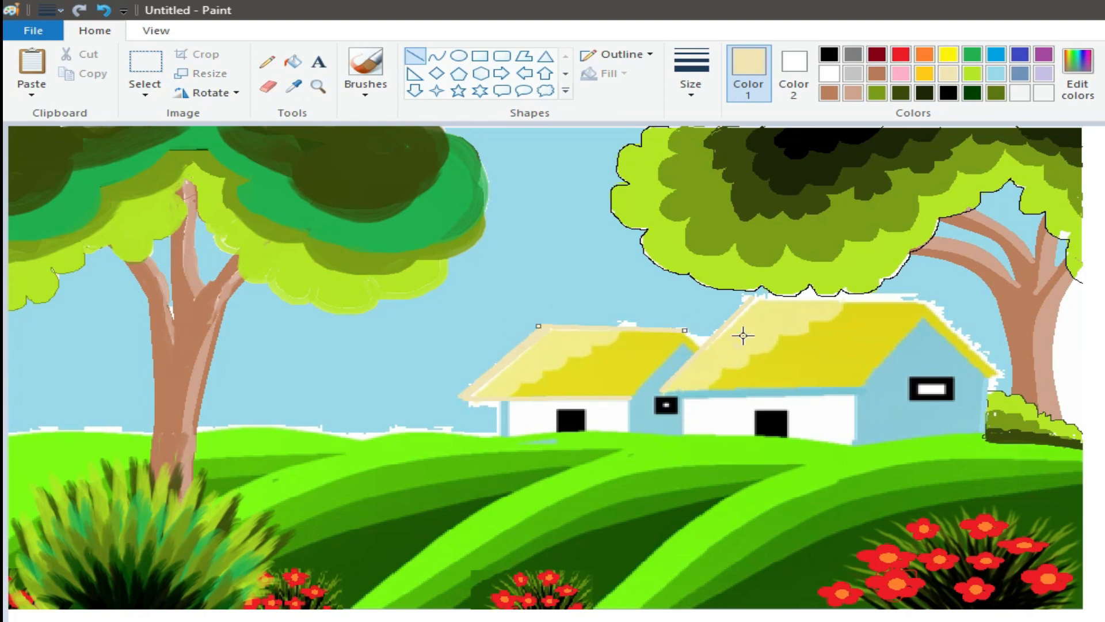
{"action": "left_click_drag", "start_coordinate": [744, 294], "coordinate": [850, 296]}
{"action": "left_click_drag", "start_coordinate": [930, 297], "coordinate": [1003, 376]}
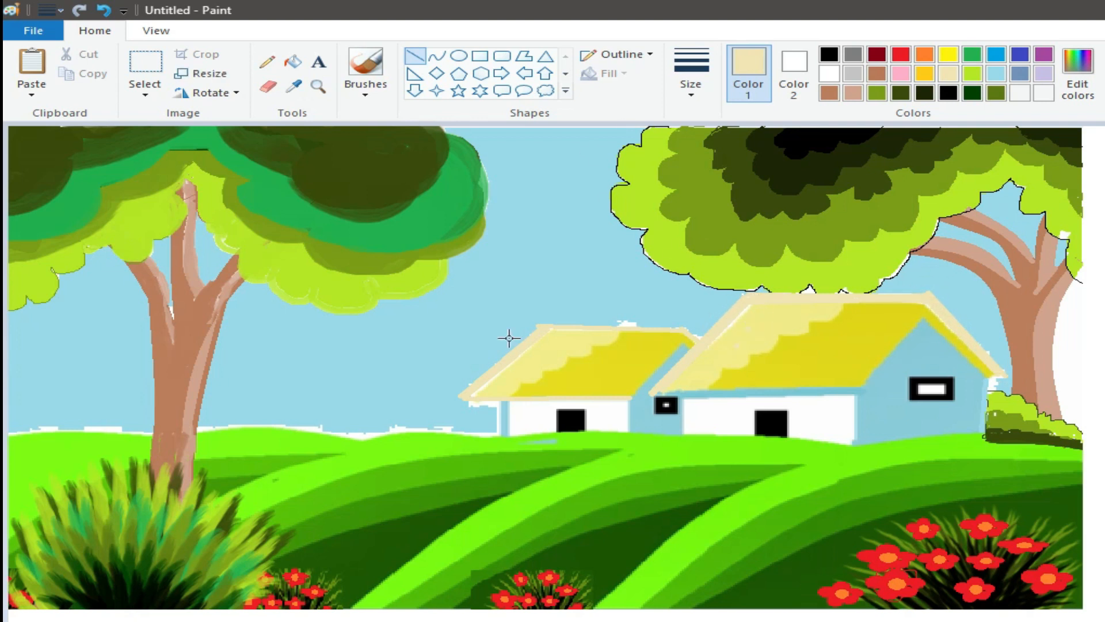
Extend the smaller house's front wall to the left in white with vertical lines under the eave
{"action": "left_click", "coordinate": [996, 75]}
{"action": "left_click", "coordinate": [830, 73]}
{"action": "mouse_move", "coordinate": [484, 403]}
{"action": "left_mouse_down"}
{"action": "mouse_move", "coordinate": [490, 433]}
{"action": "mouse_move", "coordinate": [471, 430]}
{"action": "mouse_move", "coordinate": [502, 428]}
{"action": "mouse_move", "coordinate": [481, 428]}
{"action": "left_mouse_up"}
{"action": "left_click_drag", "start_coordinate": [509, 403], "coordinate": [508, 432]}
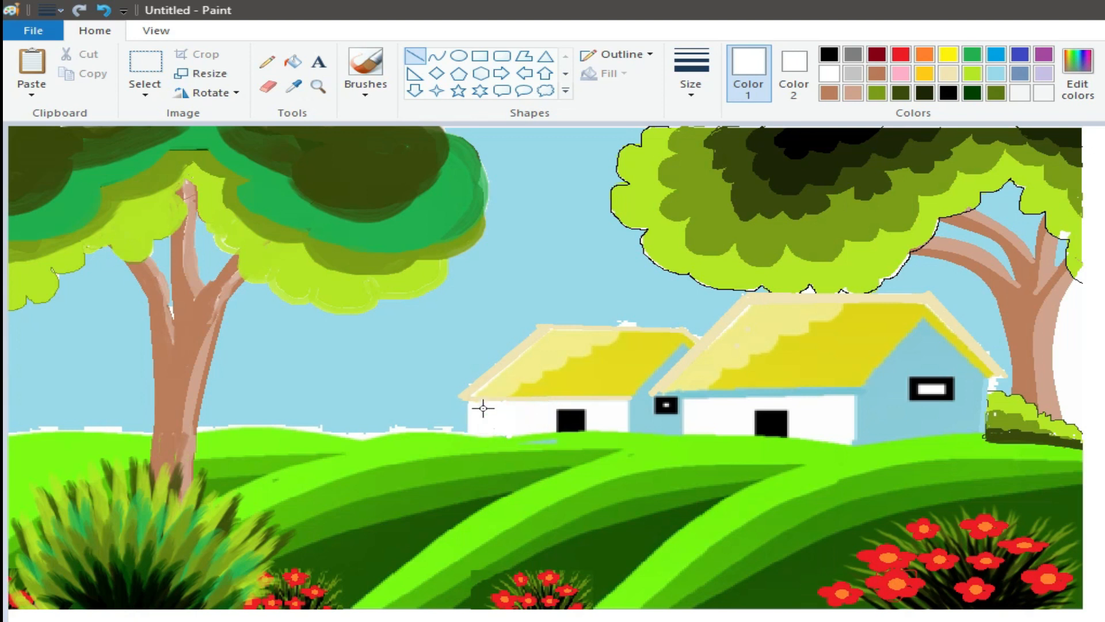
Mix a custom bright green and trace the hill's upper edge with curves from the canvas's left edge to the smaller house
{"action": "left_click", "coordinate": [973, 74]}
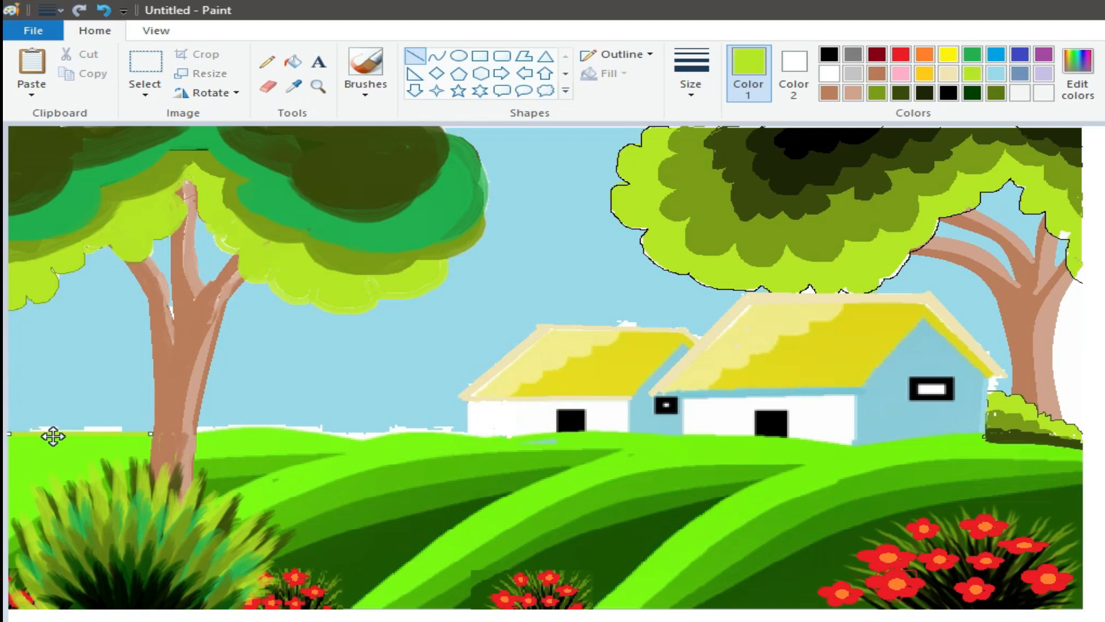
{"action": "left_click", "coordinate": [1077, 74]}
{"action": "left_click", "coordinate": [530, 414]}
{"action": "left_click", "coordinate": [493, 555]}
{"action": "left_click", "coordinate": [437, 56]}
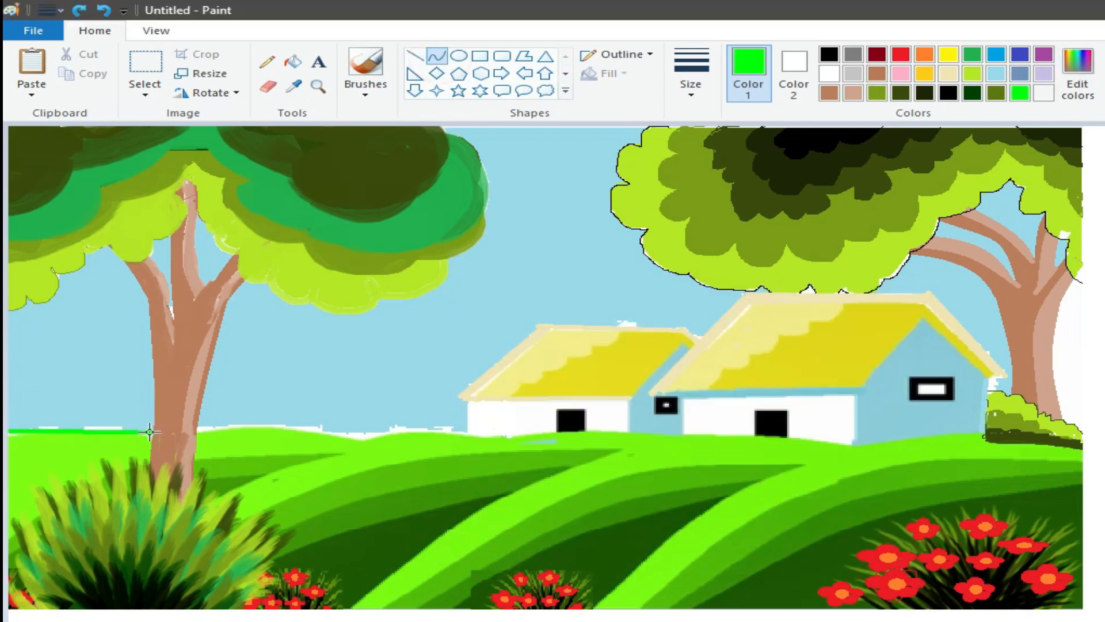
{"action": "left_click_drag", "start_coordinate": [10, 429], "coordinate": [366, 438]}
{"action": "left_click_drag", "start_coordinate": [240, 434], "coordinate": [278, 420]}
{"action": "left_click", "coordinate": [435, 55]}
{"action": "left_click_drag", "start_coordinate": [356, 435], "coordinate": [540, 436]}
{"action": "mouse_move", "coordinate": [403, 434]}
{"action": "left_mouse_down"}
{"action": "mouse_move", "coordinate": [395, 426]}
{"action": "mouse_move", "coordinate": [540, 436]}
{"action": "left_mouse_up"}
Pencil a low row of scalloped bushes along the horizon left of the houses and fill it with dark olive
{"action": "left_click", "coordinate": [901, 93]}
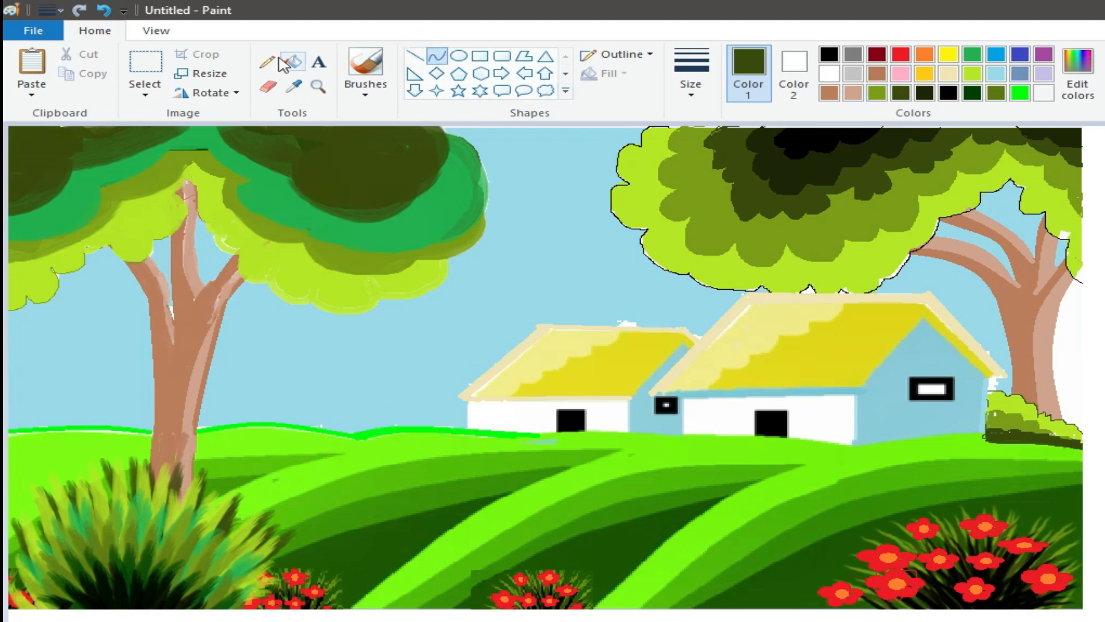
{"action": "left_click", "coordinate": [268, 61]}
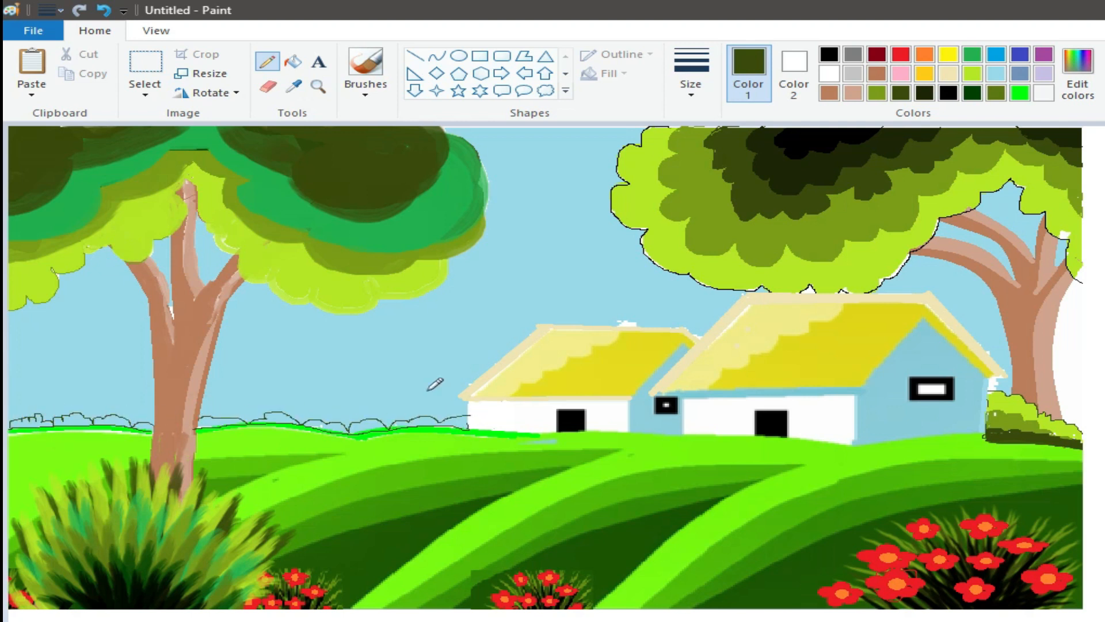
{"action": "left_click", "coordinate": [293, 62]}
{"action": "left_click", "coordinate": [42, 422]}
{"action": "left_click", "coordinate": [209, 423]}
{"action": "left_click", "coordinate": [282, 420]}
{"action": "left_click", "coordinate": [323, 426]}
{"action": "left_click", "coordinate": [367, 425]}
{"action": "left_click", "coordinate": [424, 423]}
Pencil a second, taller row of scalloped bushes behind the dark olive row and fill it with olive green
{"action": "left_click", "coordinate": [878, 93]}
{"action": "left_click", "coordinate": [267, 62]}
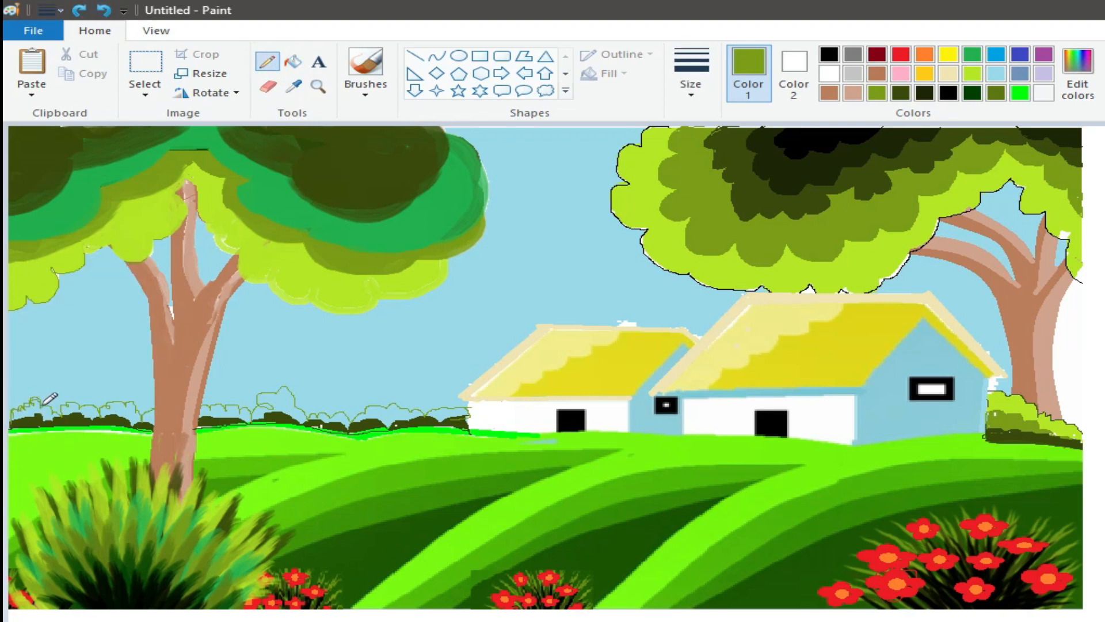
{"action": "left_click", "coordinate": [293, 62]}
{"action": "left_click", "coordinate": [57, 413]}
{"action": "left_click", "coordinate": [132, 413]}
{"action": "left_click", "coordinate": [225, 413]}
{"action": "left_click", "coordinate": [315, 415]}
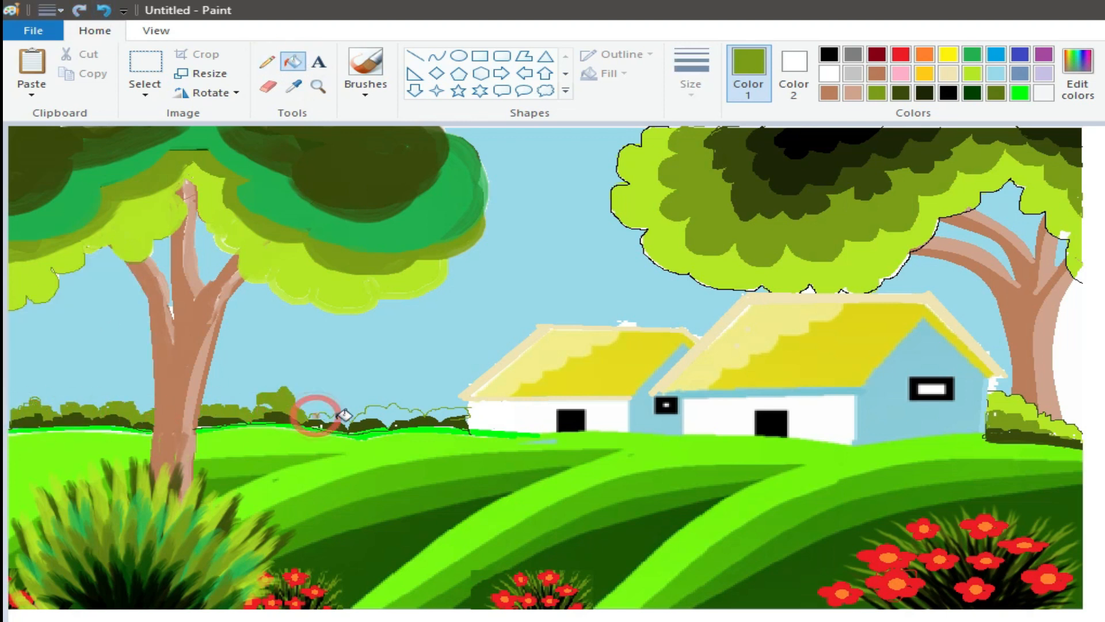
{"action": "left_click", "coordinate": [344, 414]}
{"action": "left_click", "coordinate": [446, 415]}
Outline another row of bushes in bright green above the olive row, beginning at the canvas's left edge
{"action": "left_click", "coordinate": [1019, 92]}
{"action": "left_click", "coordinate": [267, 61]}
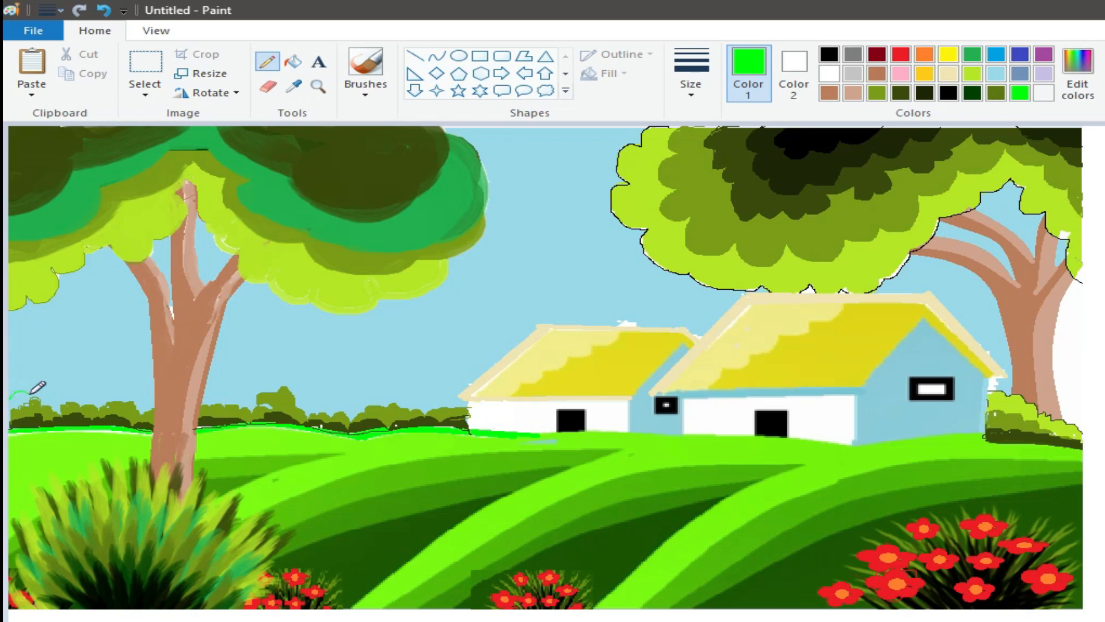